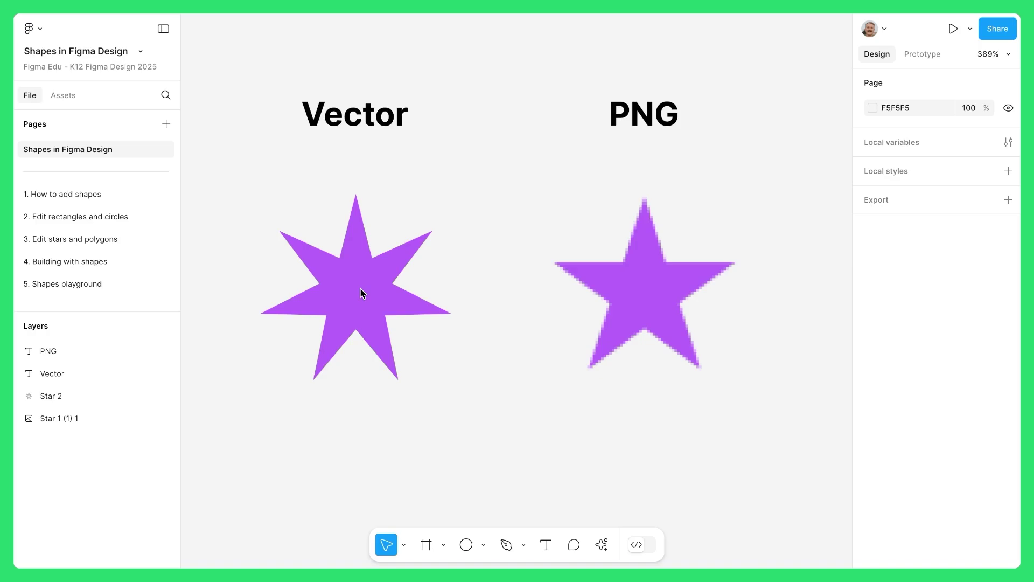
Reduce the vector star to five points
left_click(361, 293)
left_click_drag(434, 240, 451, 241)
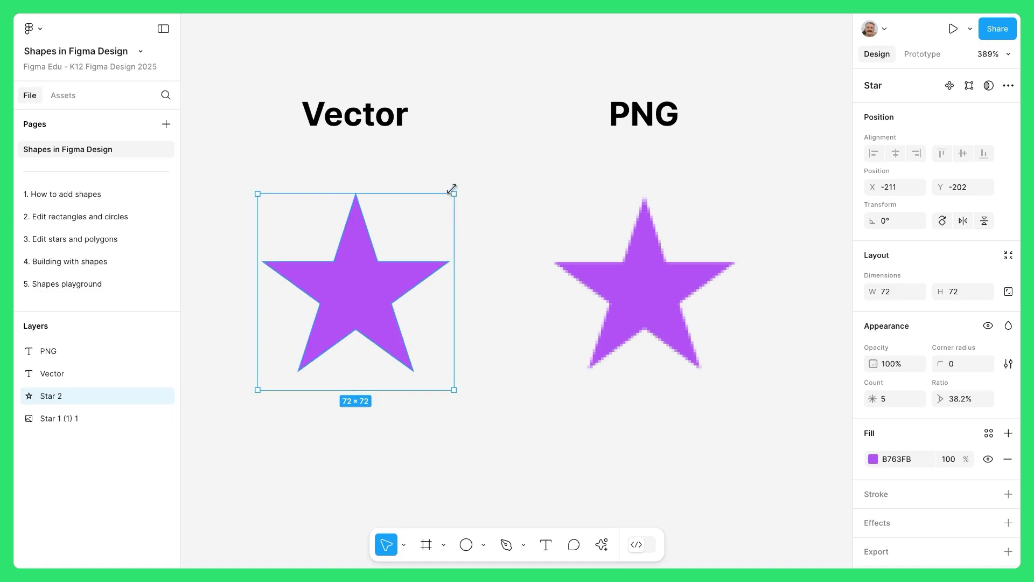
left_click_drag(452, 190, 452, 192)
Enlarge the PNG star so its pixelation shows beside the crisp vector star
left_click(582, 271)
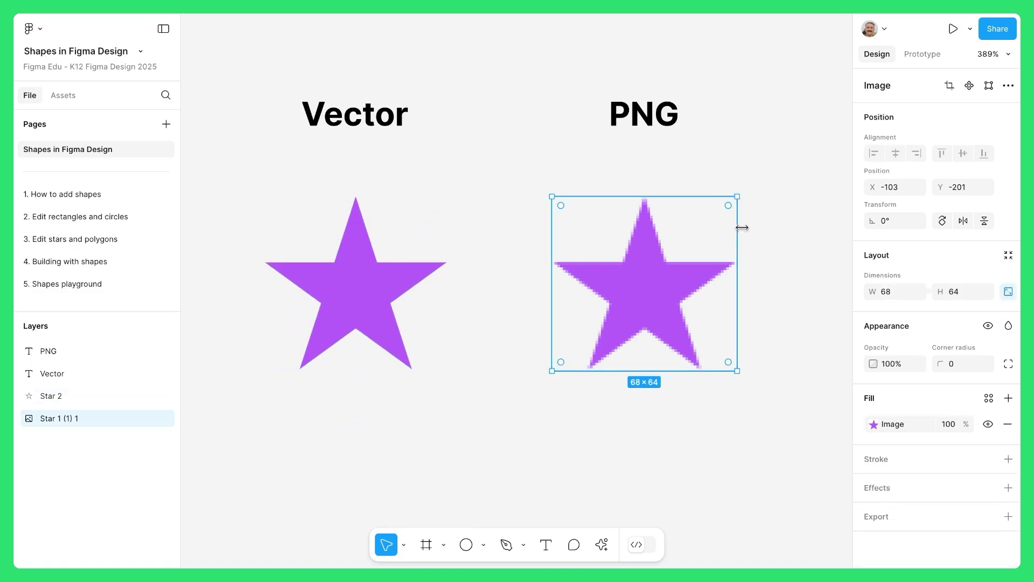
mouse_move(738, 198)
left_mouse_down()
mouse_move(722, 207)
mouse_move(772, 165)
left_mouse_up()
left_click(806, 229)
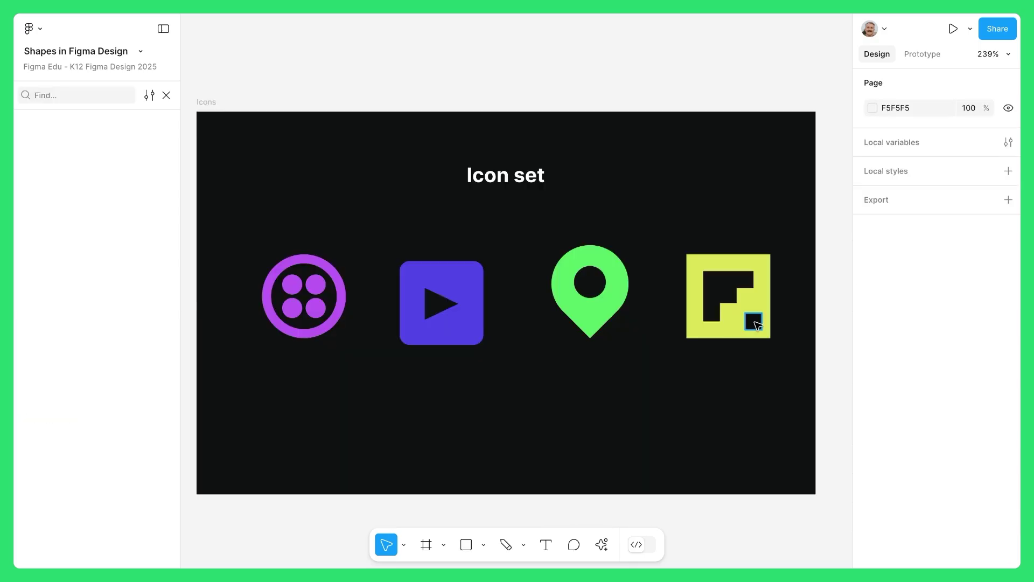
Move the BUY button ahead of SAVE FOR LATER in the auto layout
double_click(750, 319)
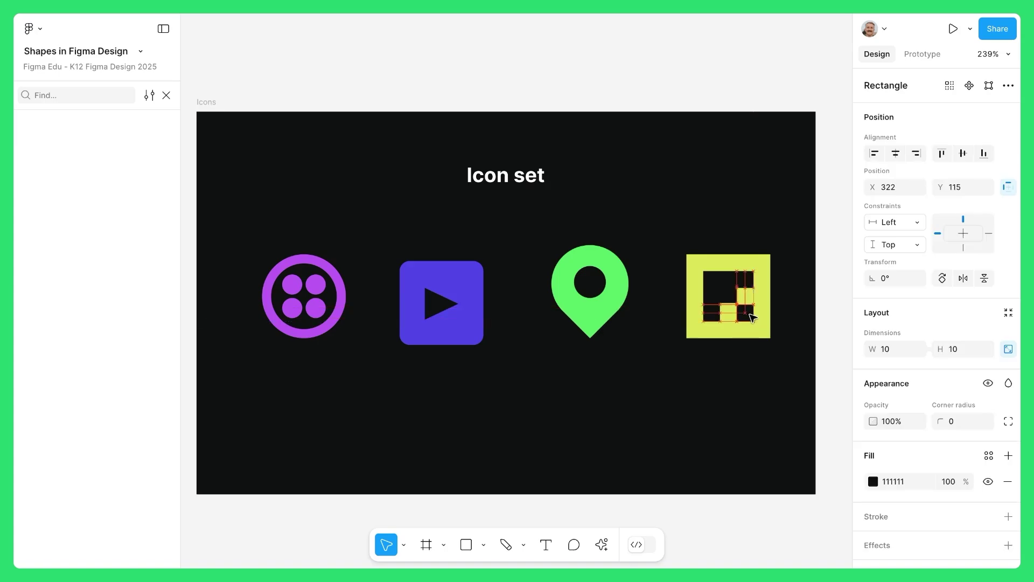
left_click(757, 363)
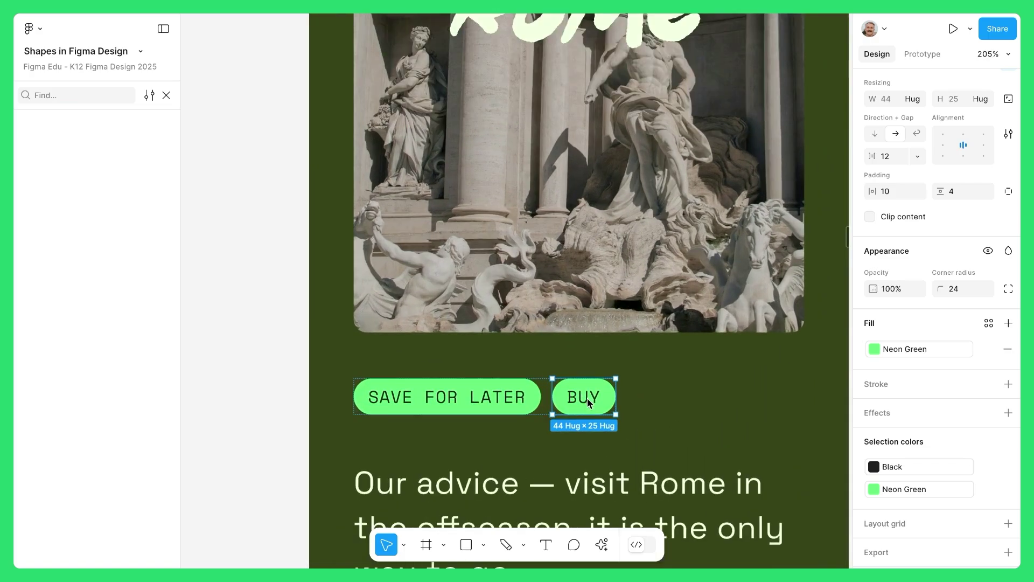
left_click_drag(584, 396, 409, 400)
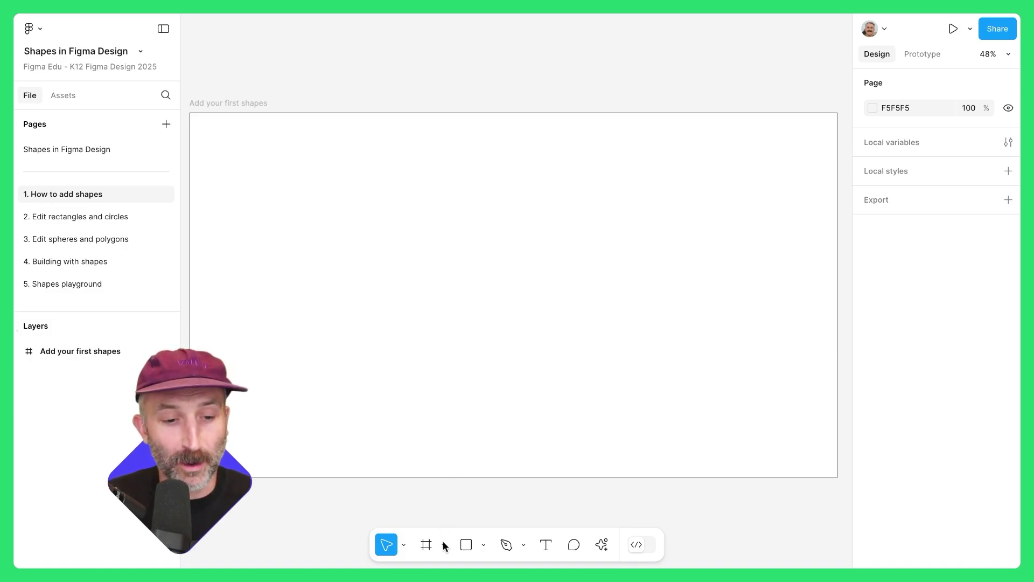
Draw a tall narrow rectangle in the first-shapes frame
left_click(484, 546)
left_click(496, 409)
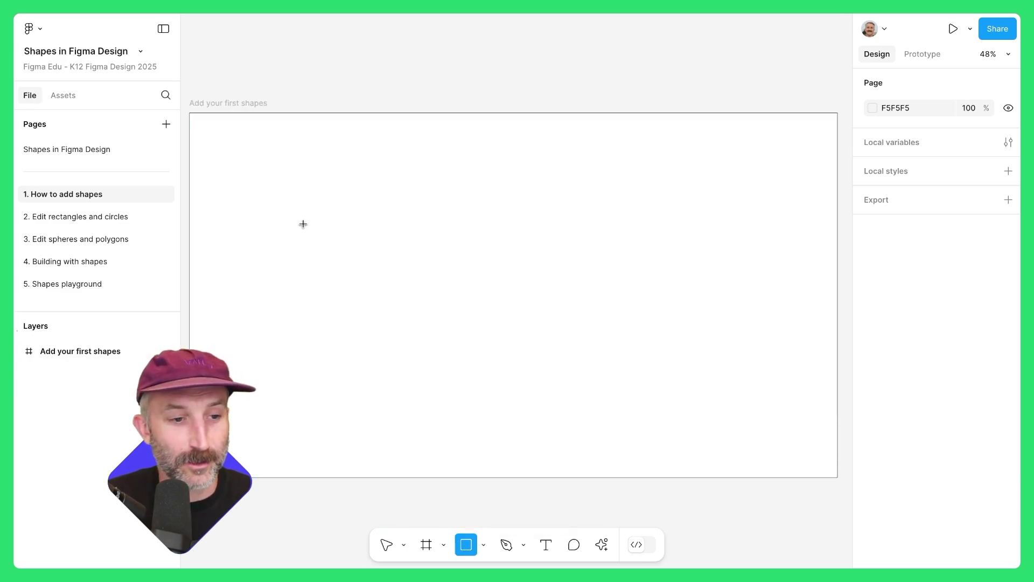
left_click_drag(211, 167, 281, 413)
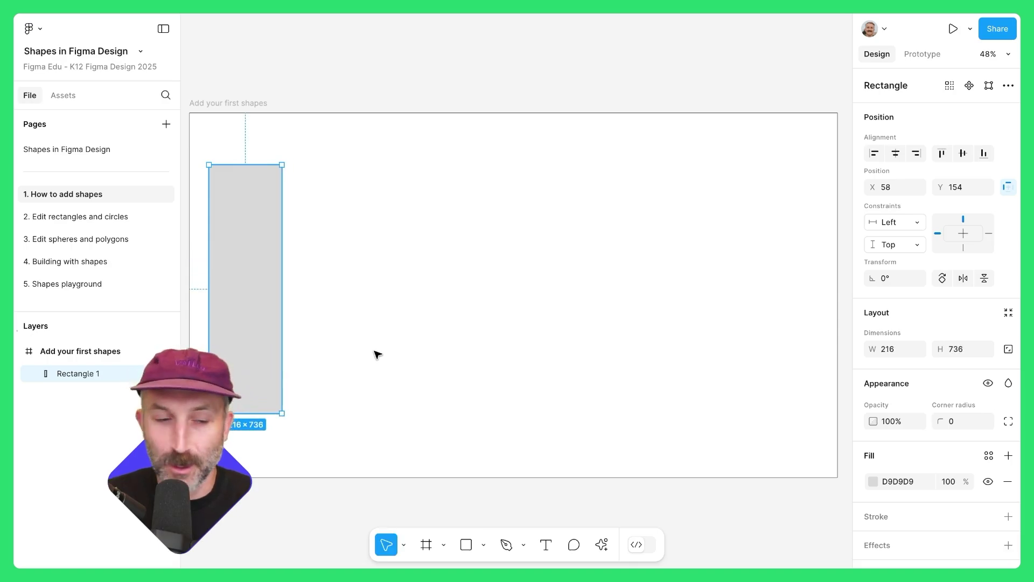
Draw a square right of the tall rectangle, aligned with its top
left_click(466, 545)
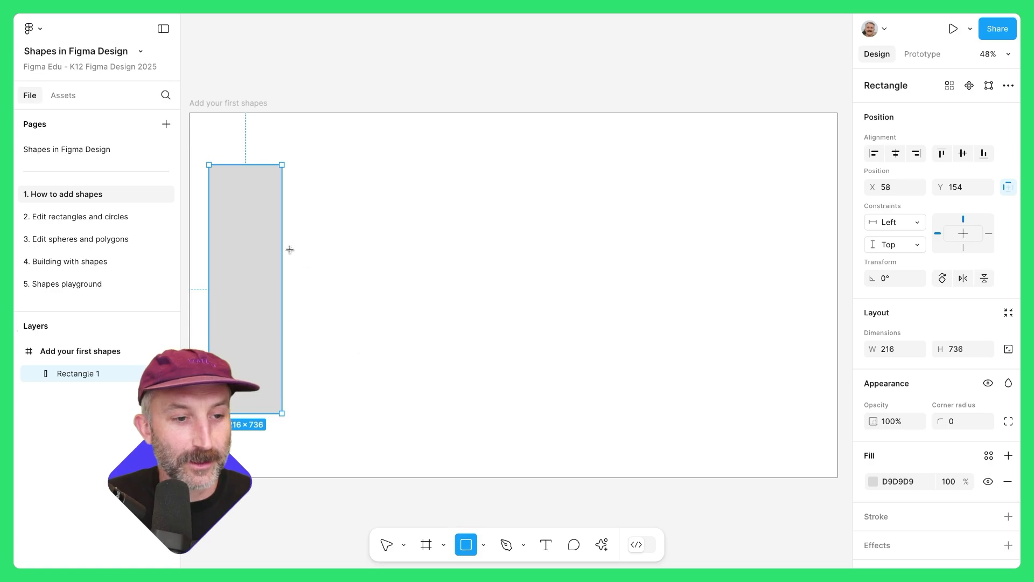
left_click_drag(297, 167, 374, 272)
left_click_drag(353, 233, 344, 232)
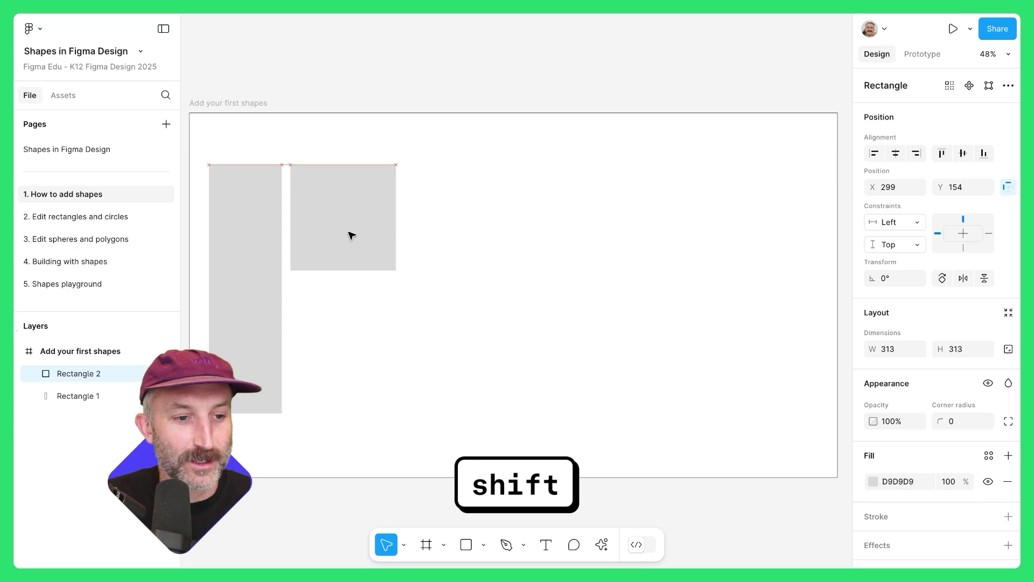
left_click(431, 235)
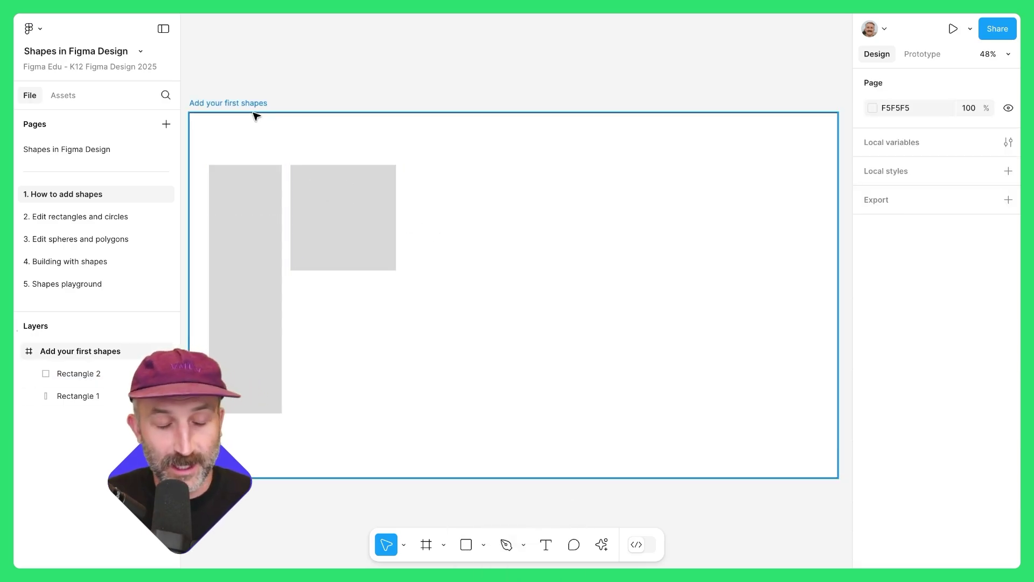
Duplicate the square and place the copy directly below it
left_click(339, 219)
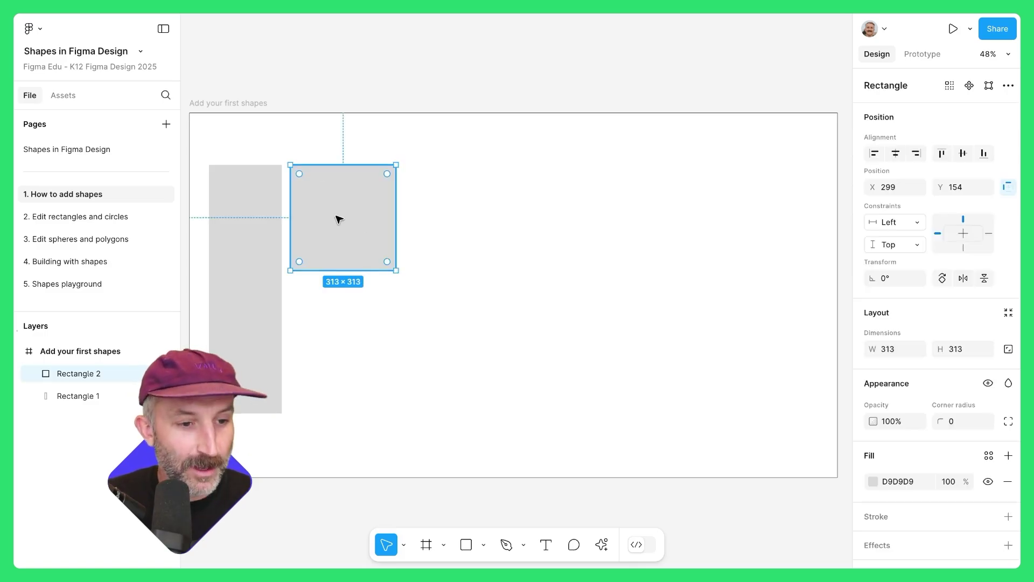
key("ctrl+d")
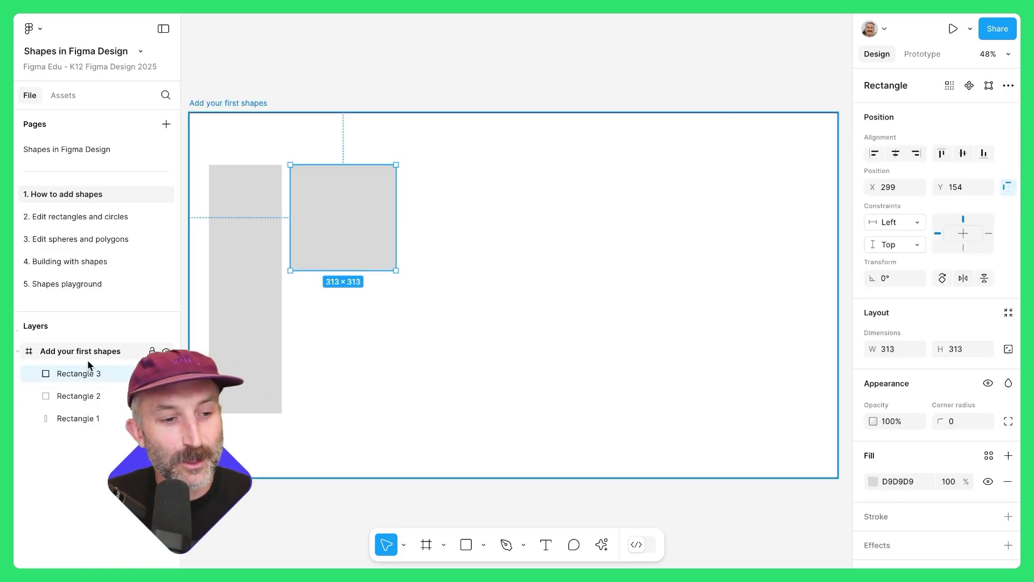
left_click_drag(347, 198, 355, 339)
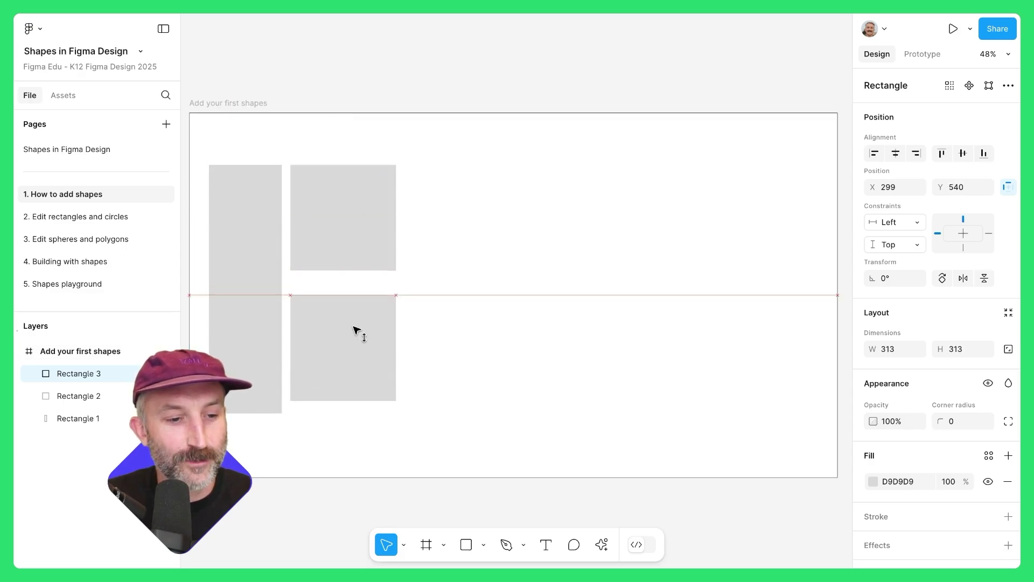
left_click(465, 328)
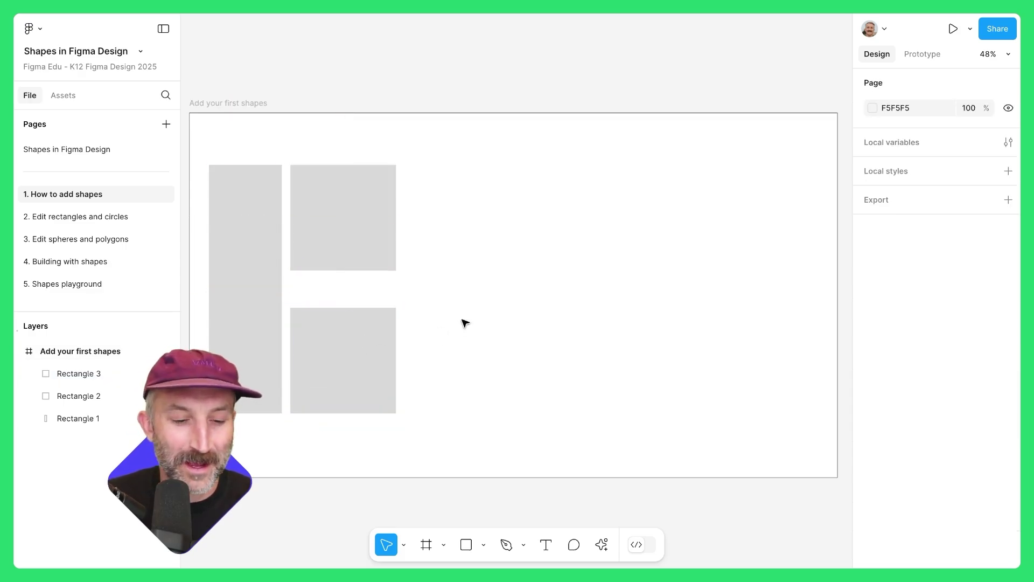
Draw a circle to the right of the rectangles
left_click(482, 545)
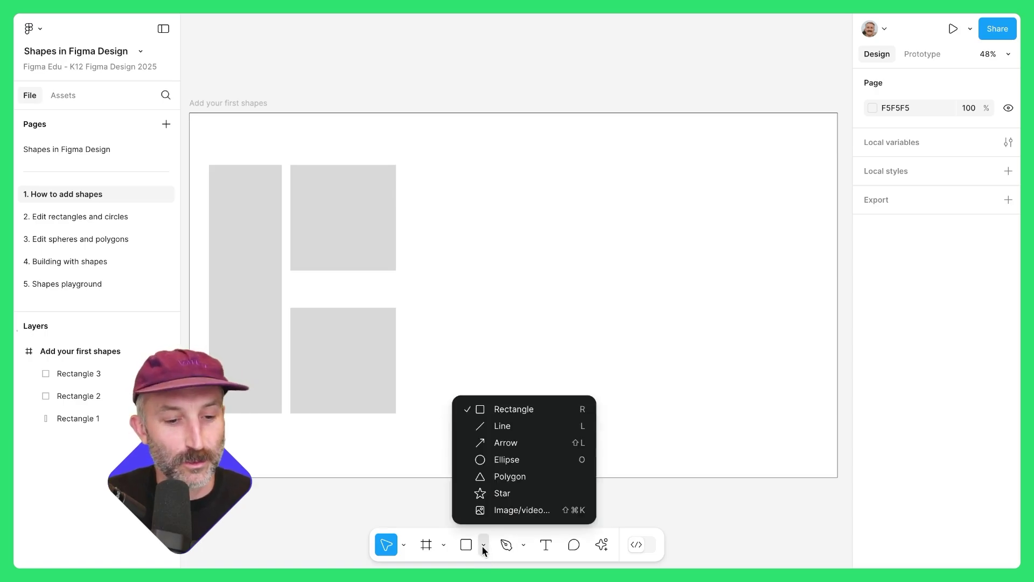
left_click(501, 461)
left_click_drag(412, 174, 659, 421, "shift")
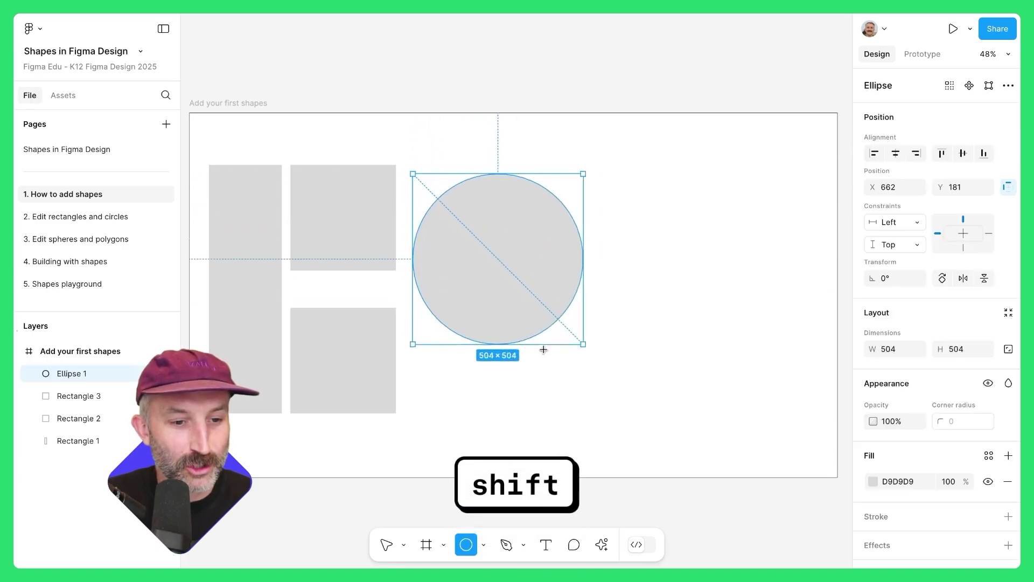
left_click_drag(564, 329, 564, 326)
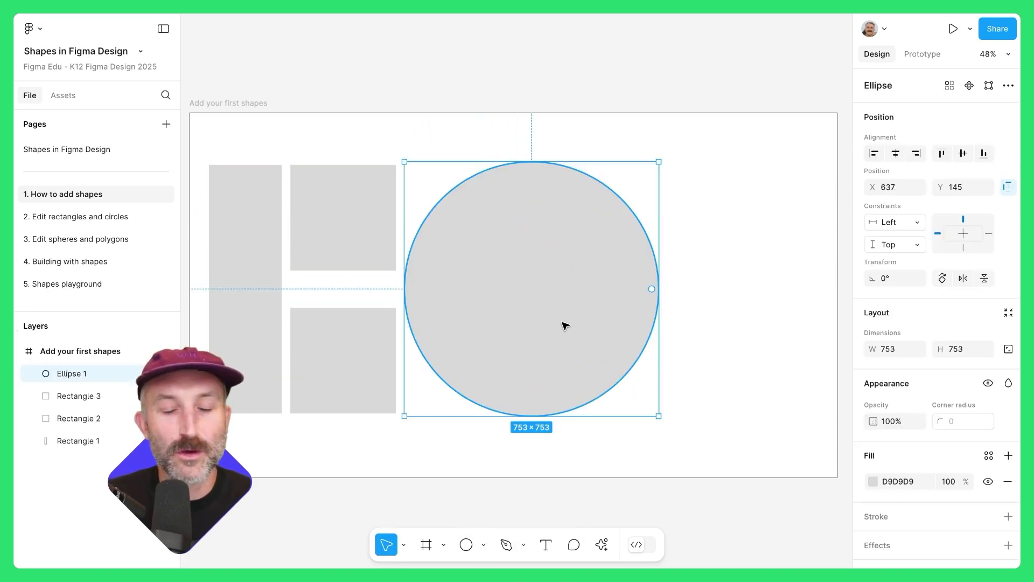
Resize the circle into an oval 444 wide and about 757 tall
left_click(890, 348)
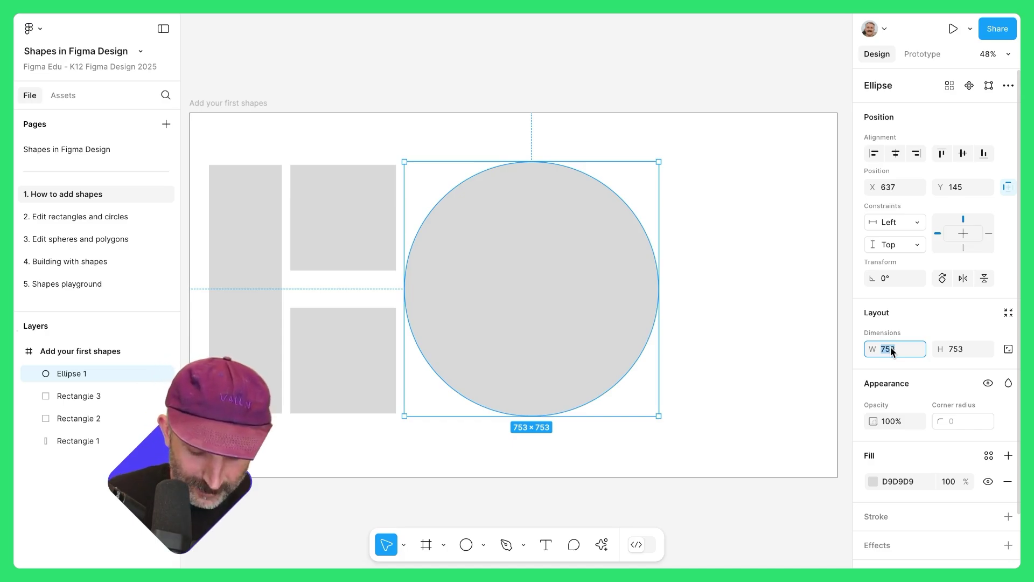
type("444")
key("Return")
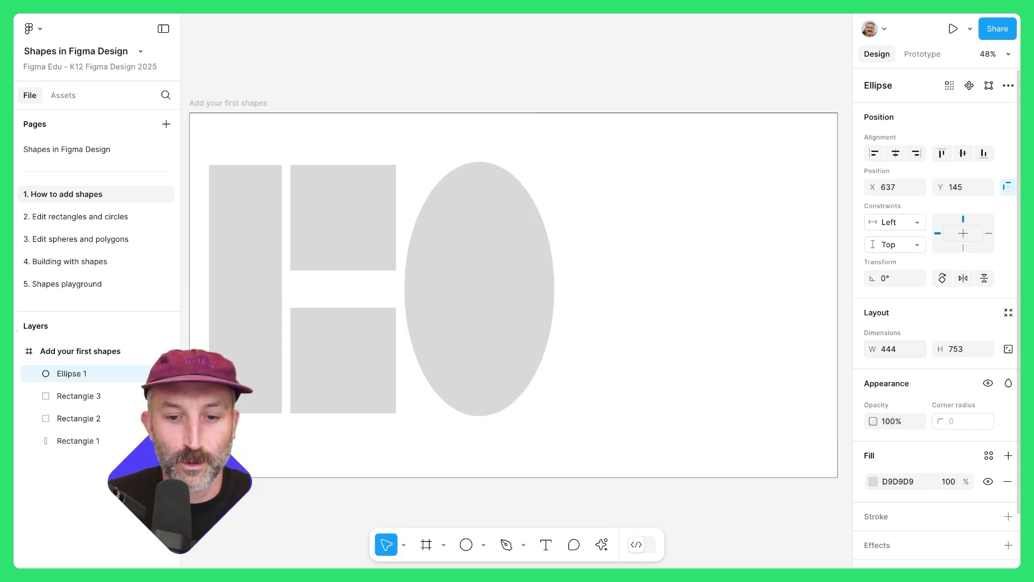
left_click(949, 348)
mouse_move(938, 348)
left_mouse_down()
mouse_move(919, 351)
mouse_move(929, 350)
left_mouse_up()
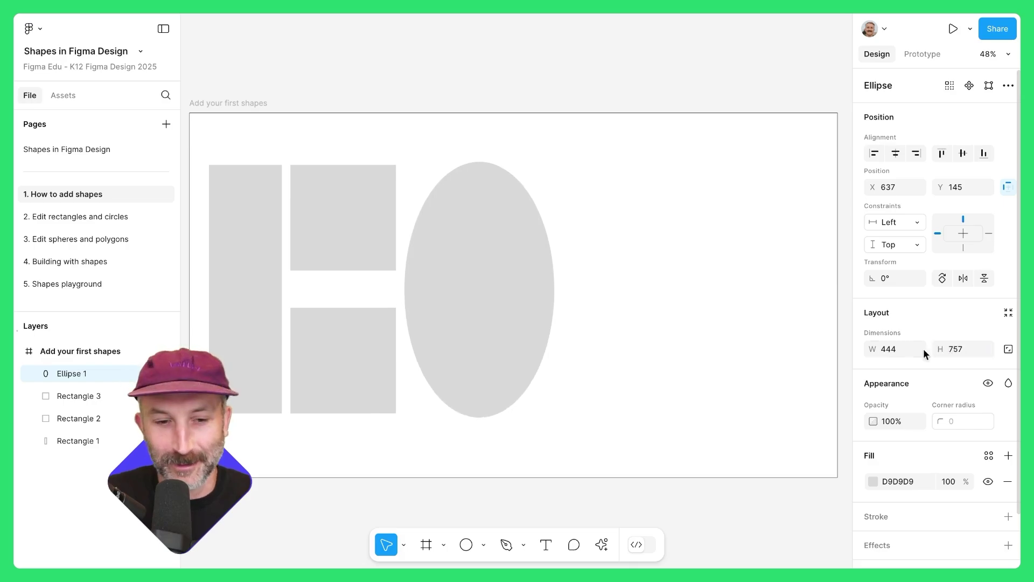
left_click(703, 302)
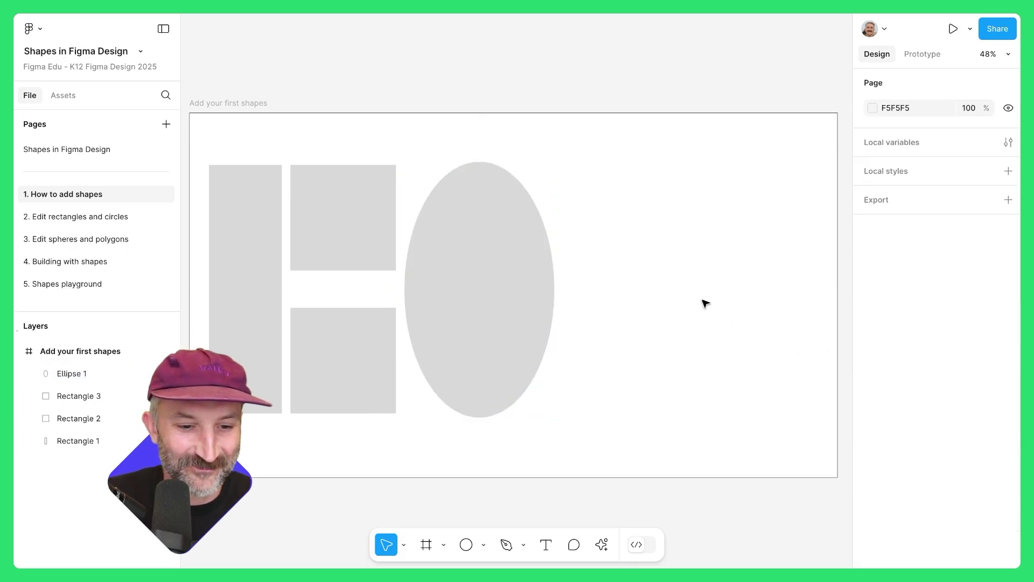
Draw a five-point star to the right of the oval
left_click(482, 546)
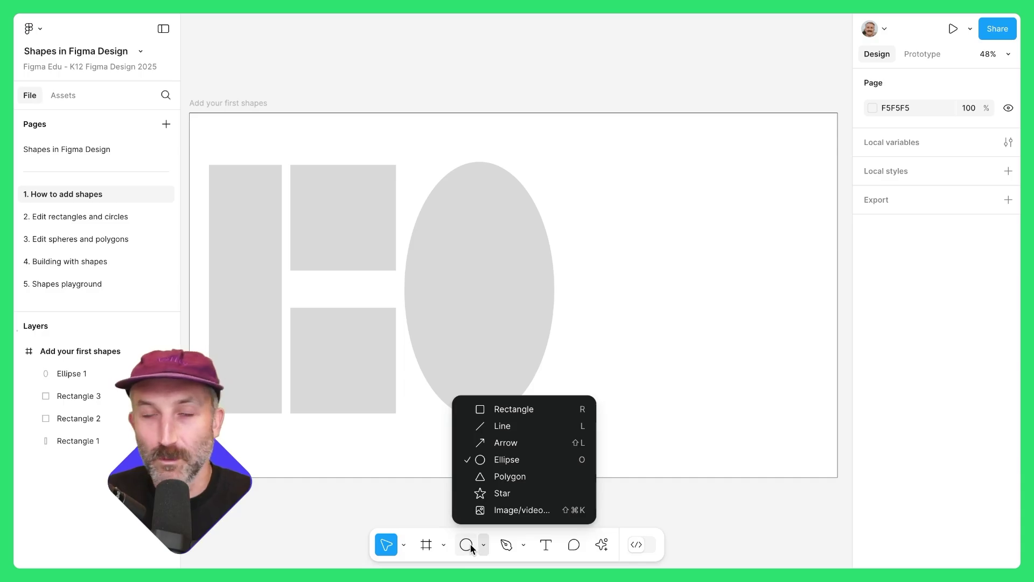
left_click(506, 492)
mouse_move(608, 215)
left_mouse_down()
mouse_move(700, 310)
mouse_move(675, 258)
left_mouse_up()
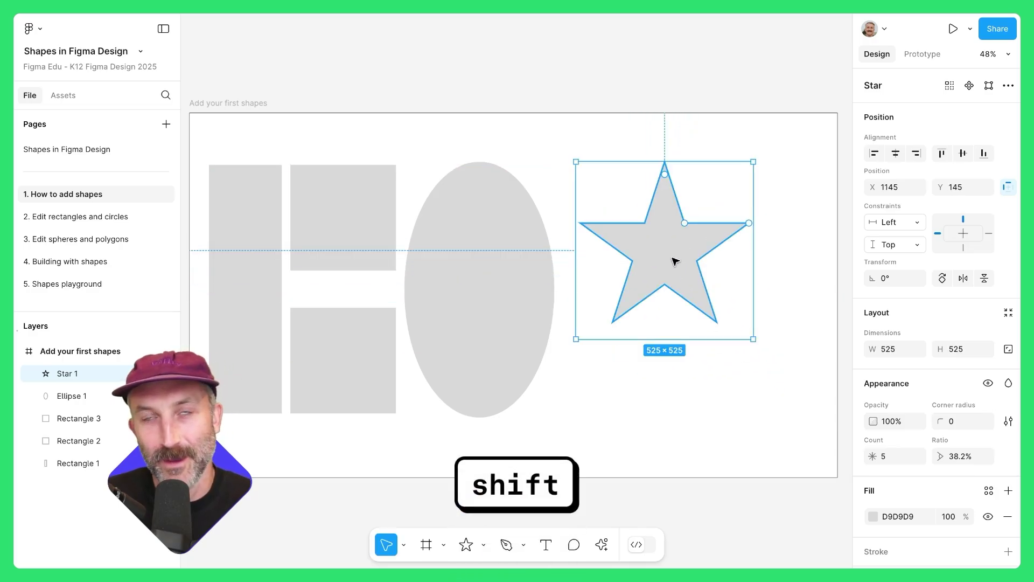
mouse_move(748, 224)
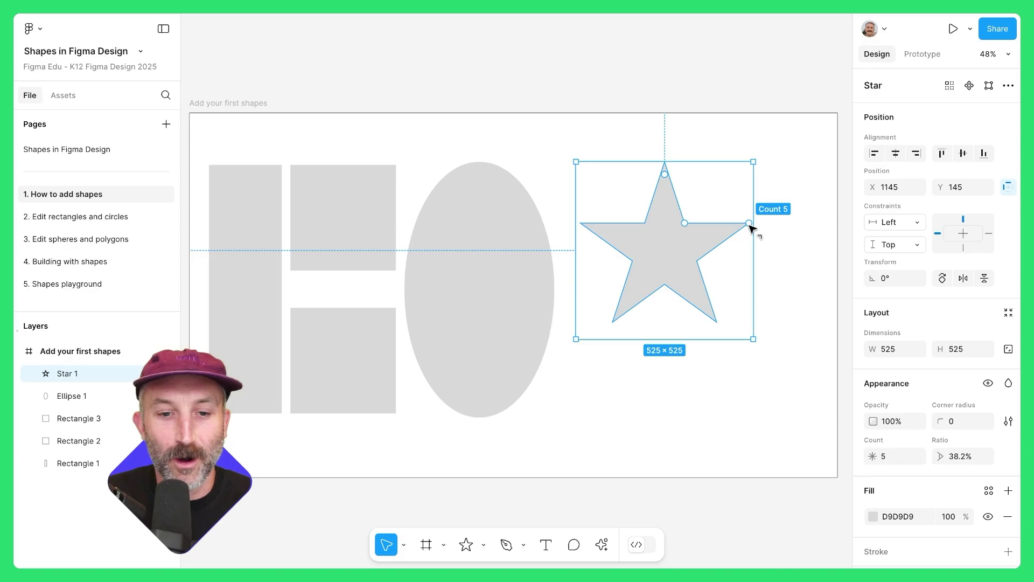
left_click_drag(752, 227, 748, 233)
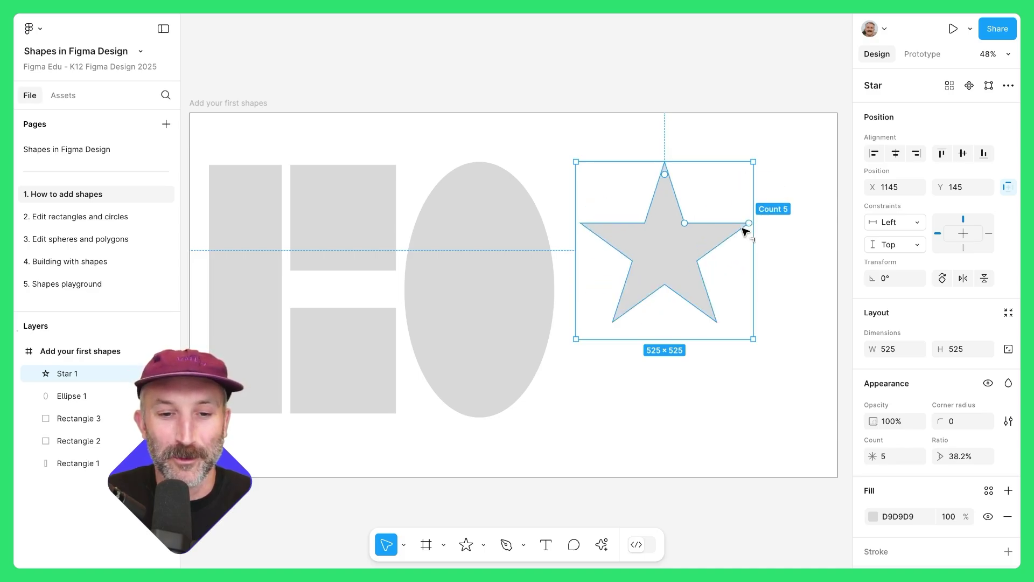
left_click(804, 250)
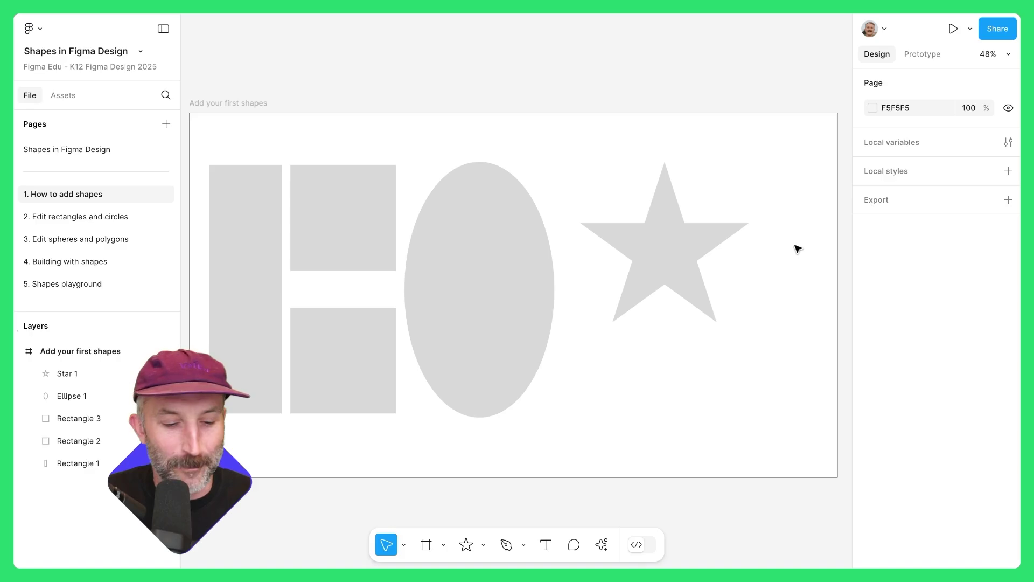
Draw a triangle below the star and shift it left
left_click(483, 544)
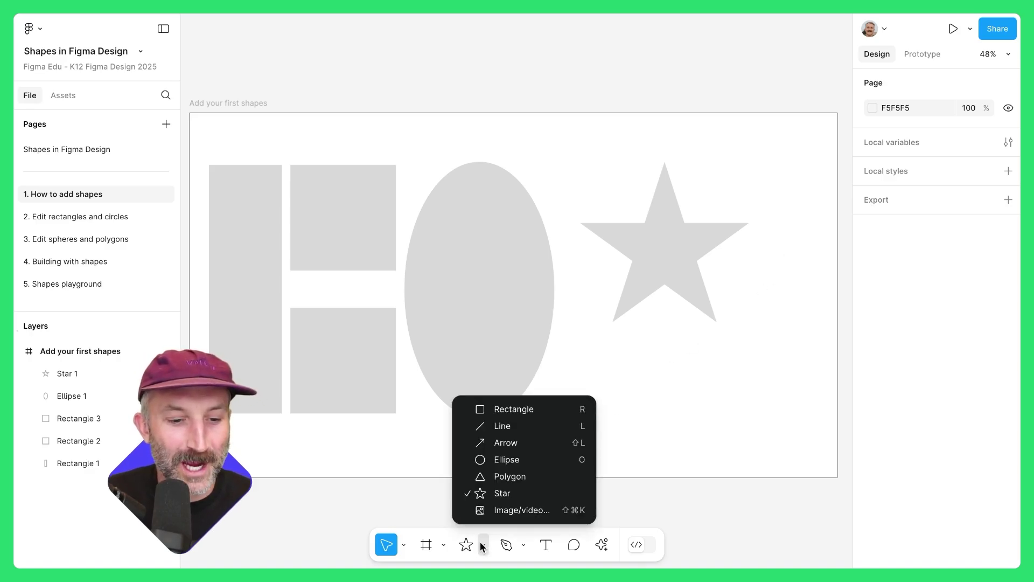
left_click(495, 480)
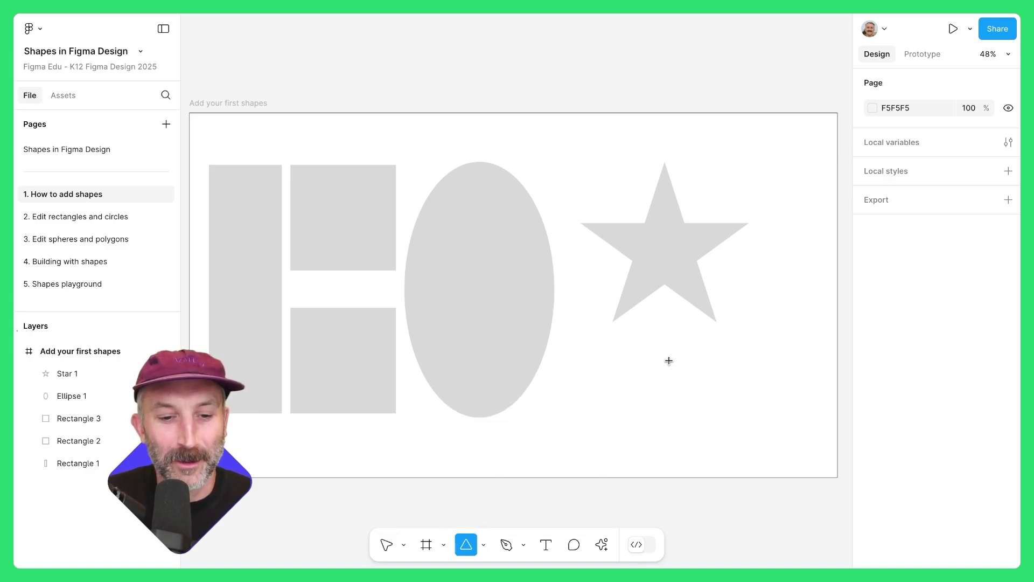
left_click_drag(649, 334, 756, 445)
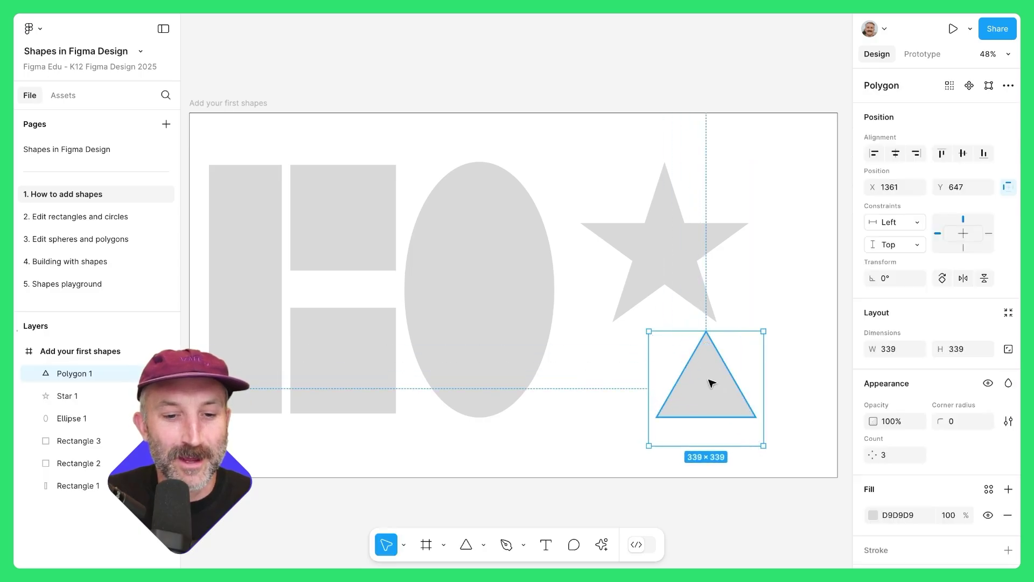
left_click_drag(711, 384, 679, 380)
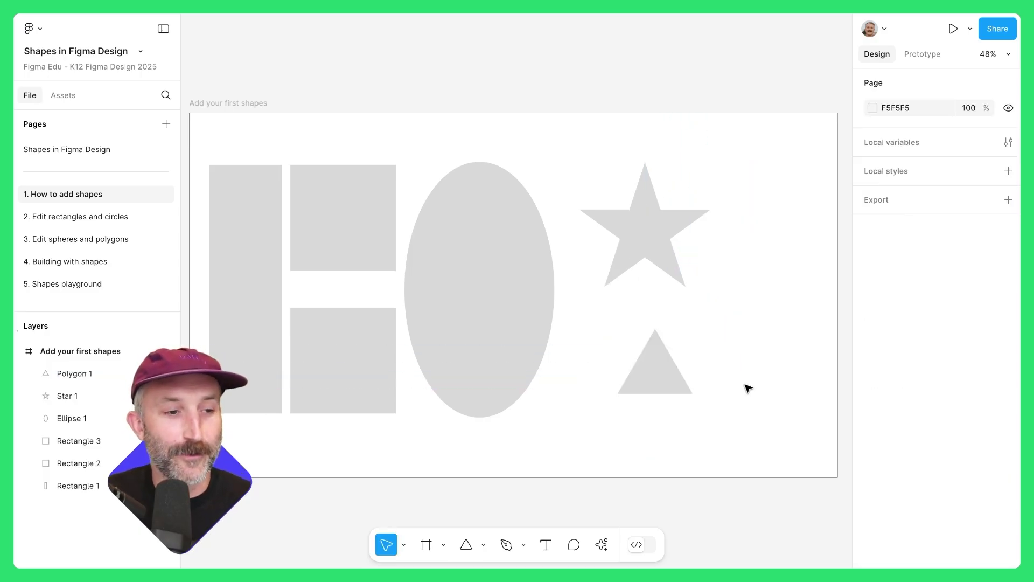
On the Edit rectangles and circles page, round the first square's corners to radius 17
left_click(71, 217)
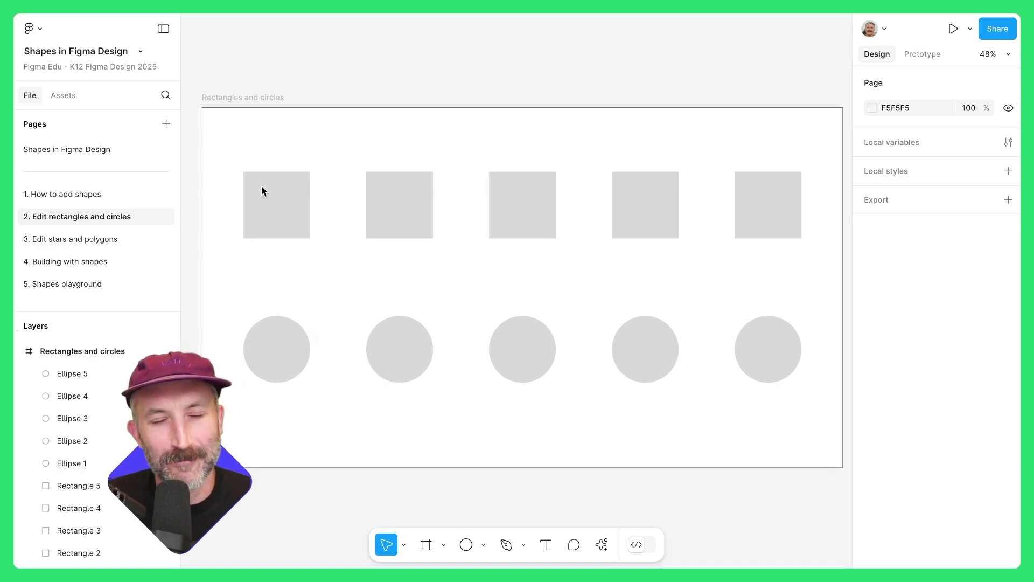
scroll(264, 183, "up", 5)
left_click_drag(270, 203, 393, 186)
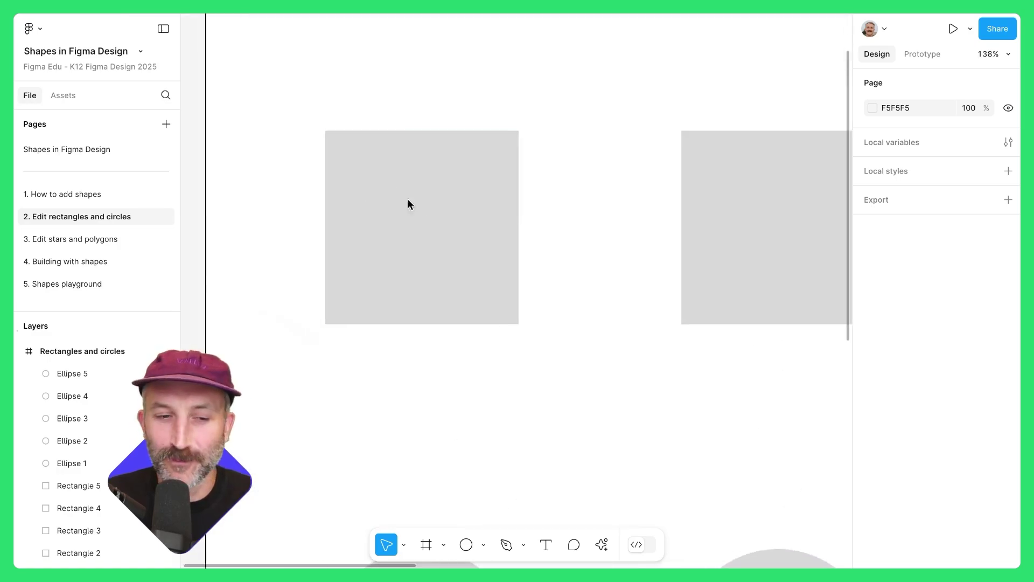
left_click(428, 219)
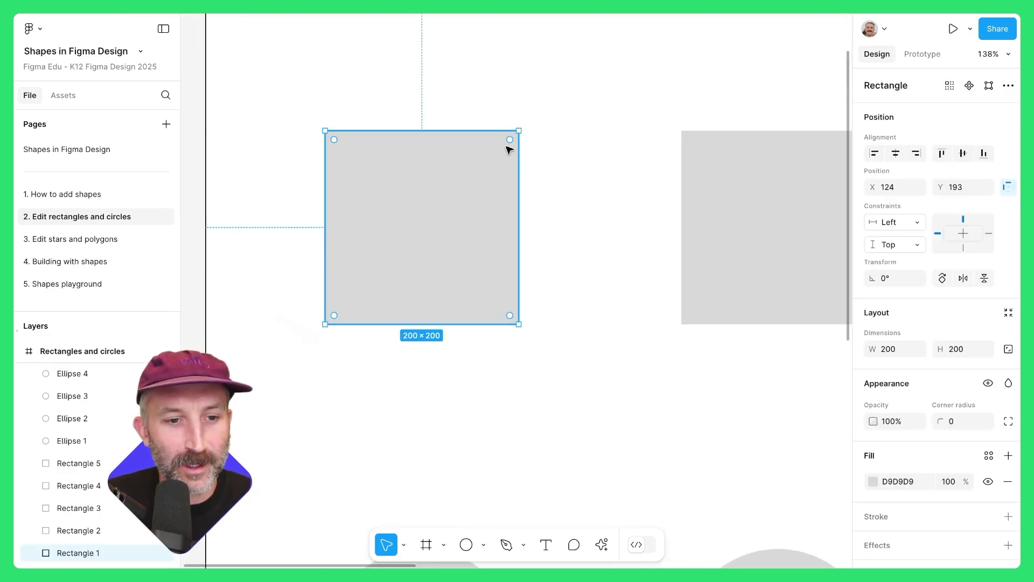
left_click_drag(509, 141, 504, 150)
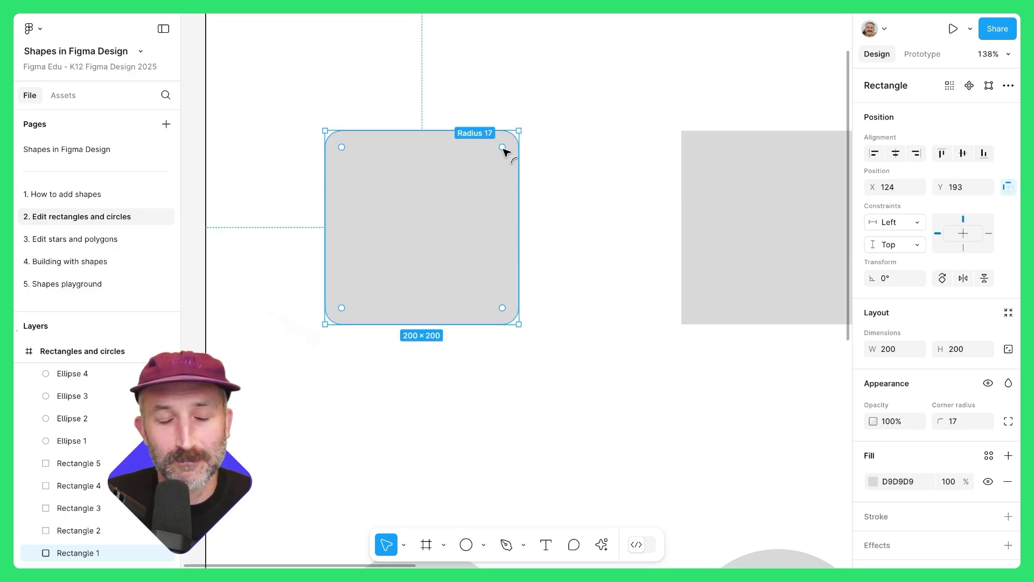
left_click_drag(655, 218, 397, 217)
Give the second square's top-left corner a 200 radius, making a quarter circle
left_click(546, 216)
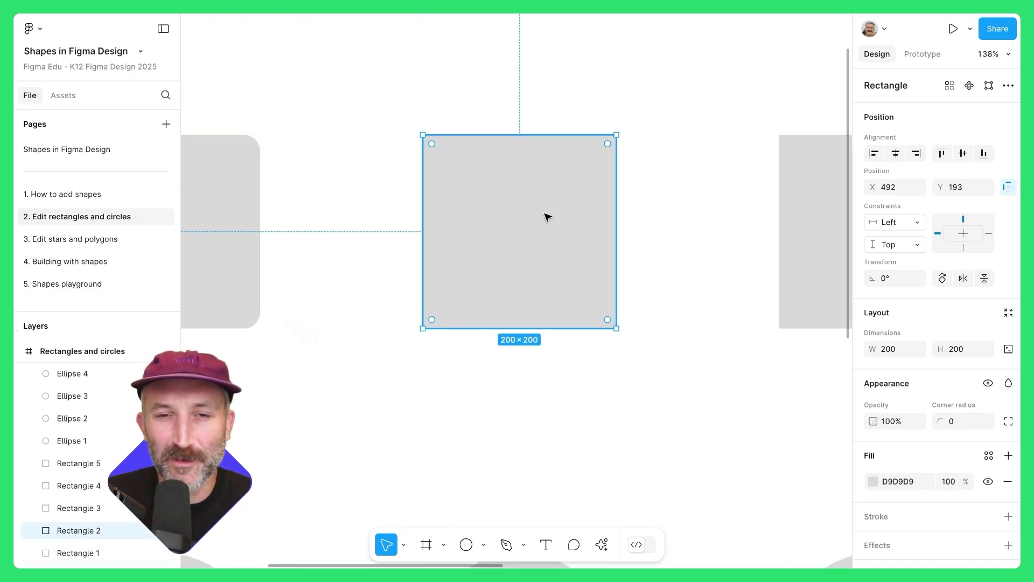
double_click(546, 217)
mouse_move(424, 136)
left_mouse_down()
mouse_move(420, 147)
mouse_move(424, 139)
left_mouse_up()
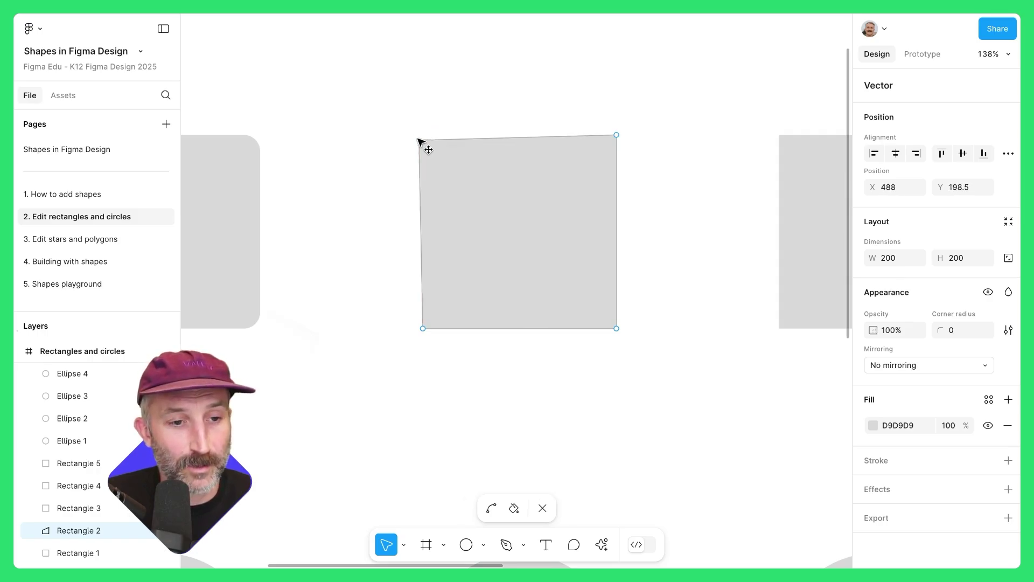
left_click(425, 139)
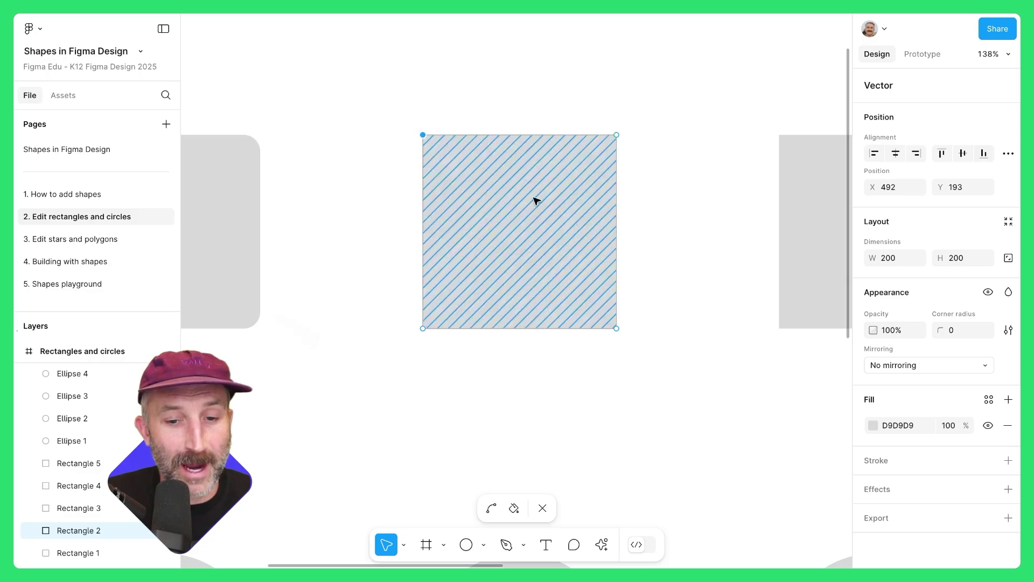
left_click(961, 330)
type("100")
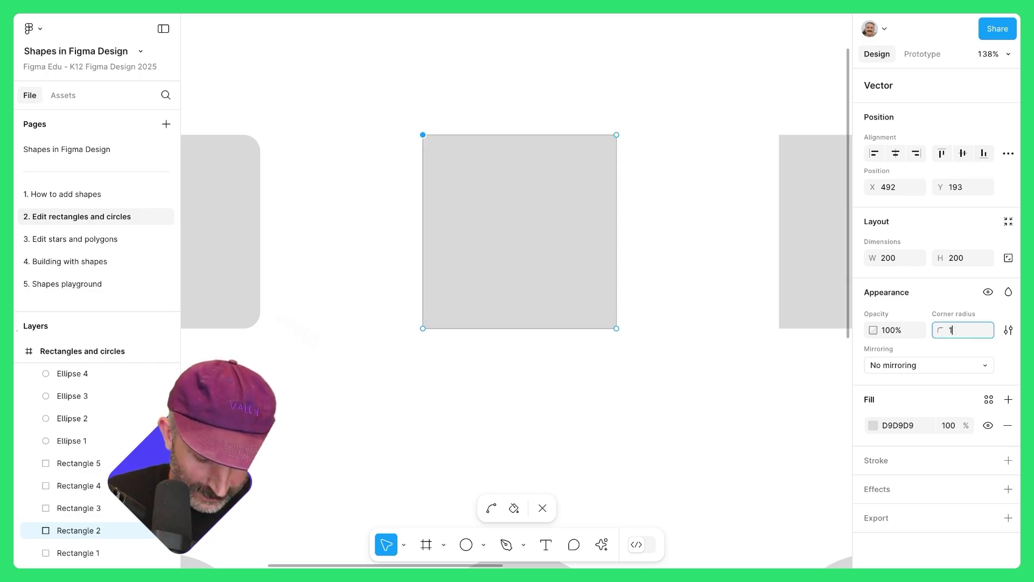
key("Return")
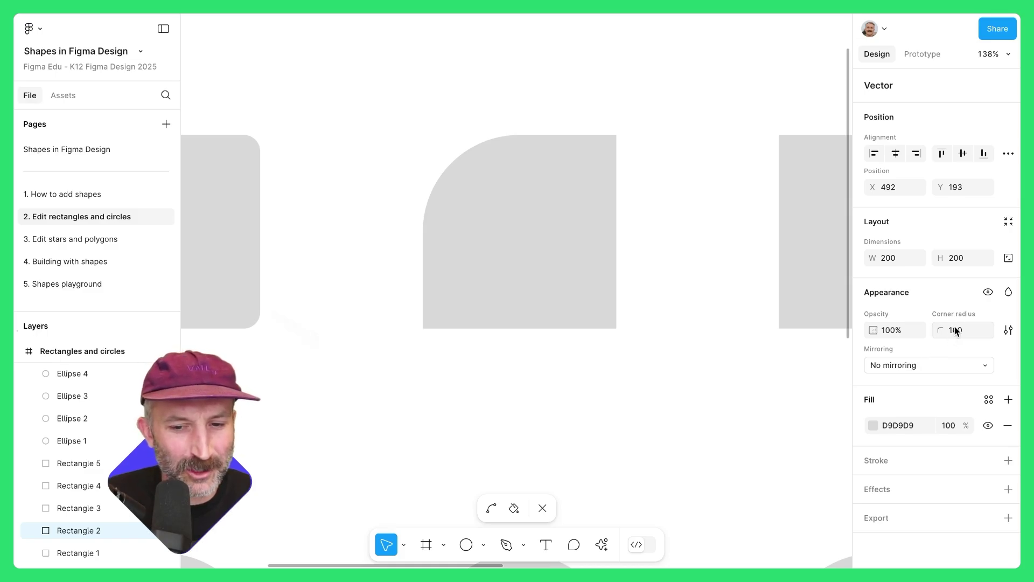
left_click(957, 330)
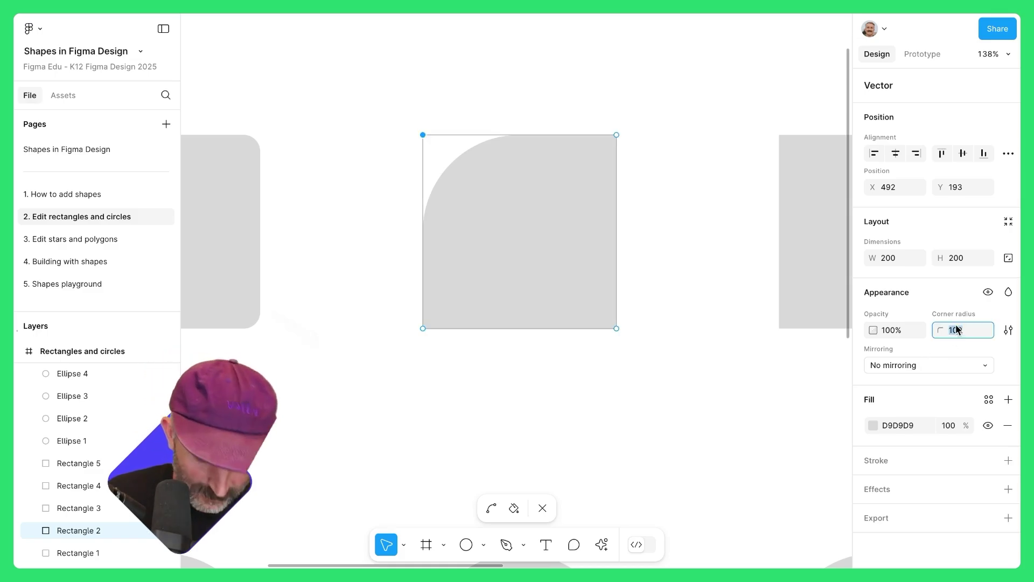
type("200")
key("Return")
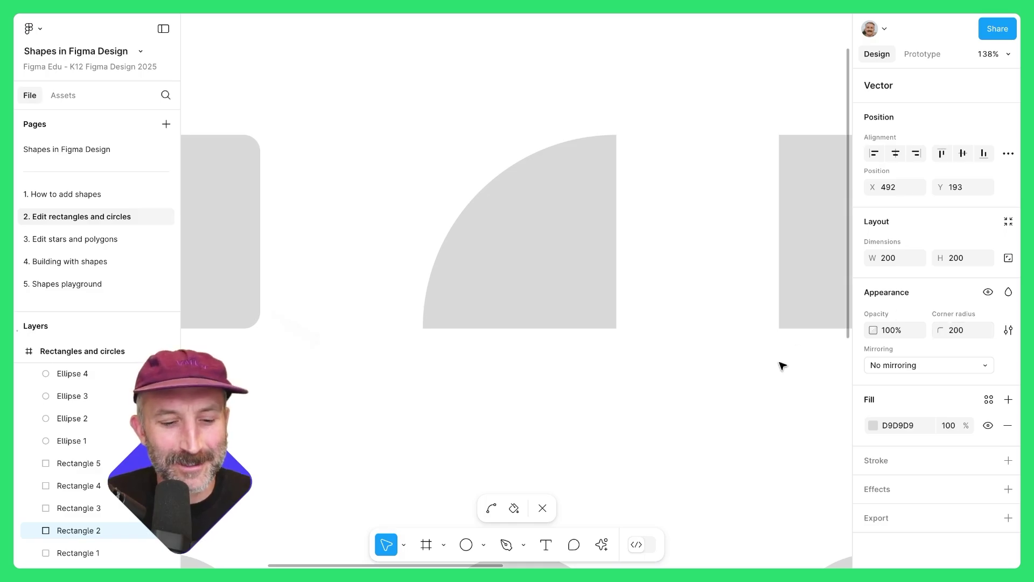
left_click(517, 242)
scroll(566, 267, "right", 5)
Set both top corners of the third square to radius 200
left_click(576, 260)
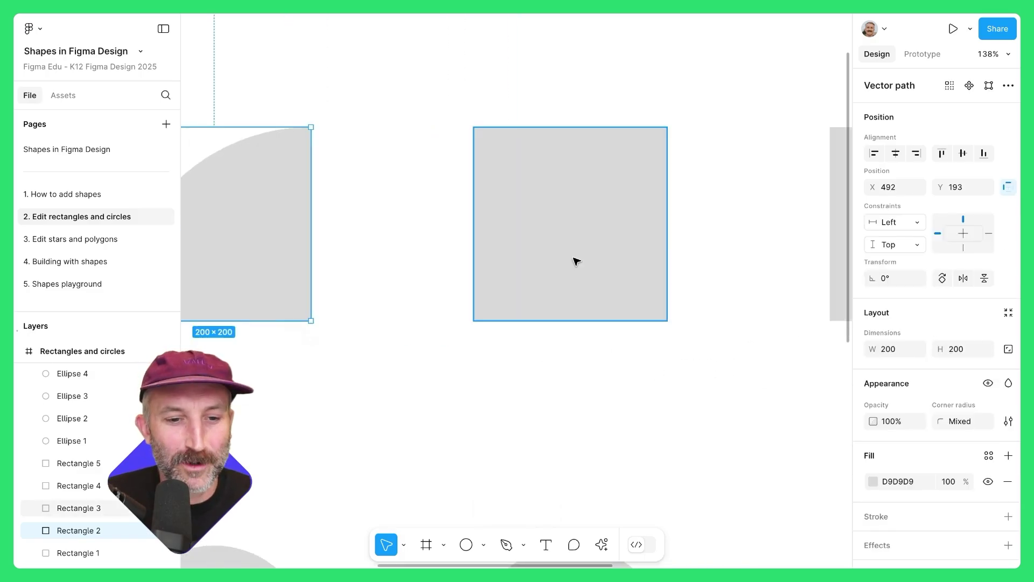
double_click(576, 261)
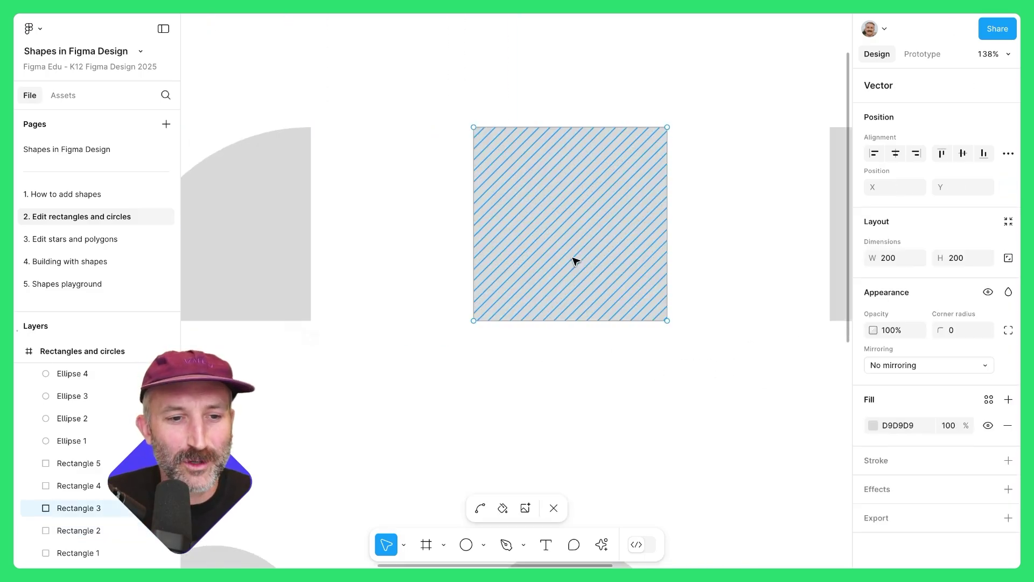
left_click(474, 128, "shift")
left_click(668, 128, "shift")
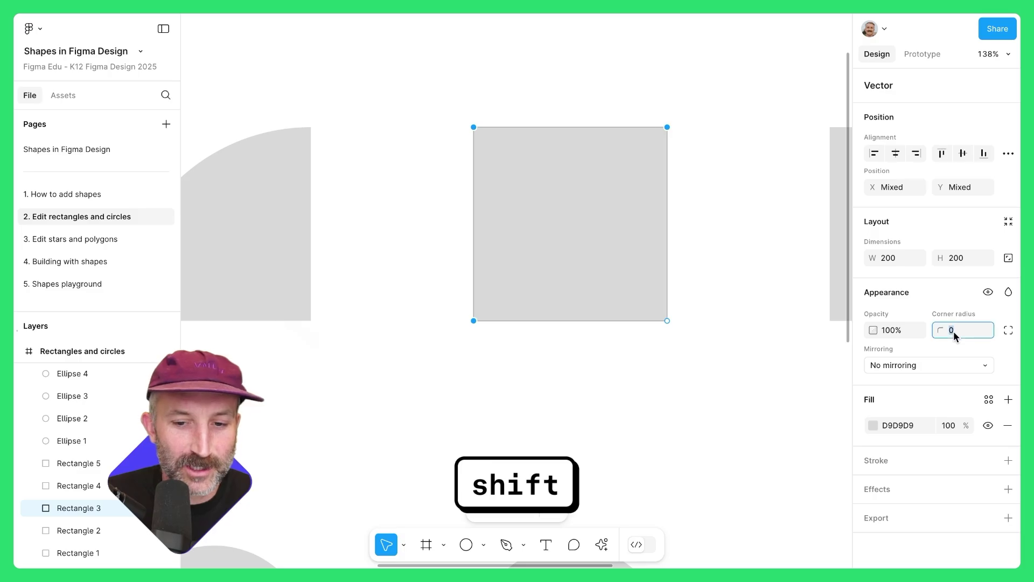
type("200")
key("Return")
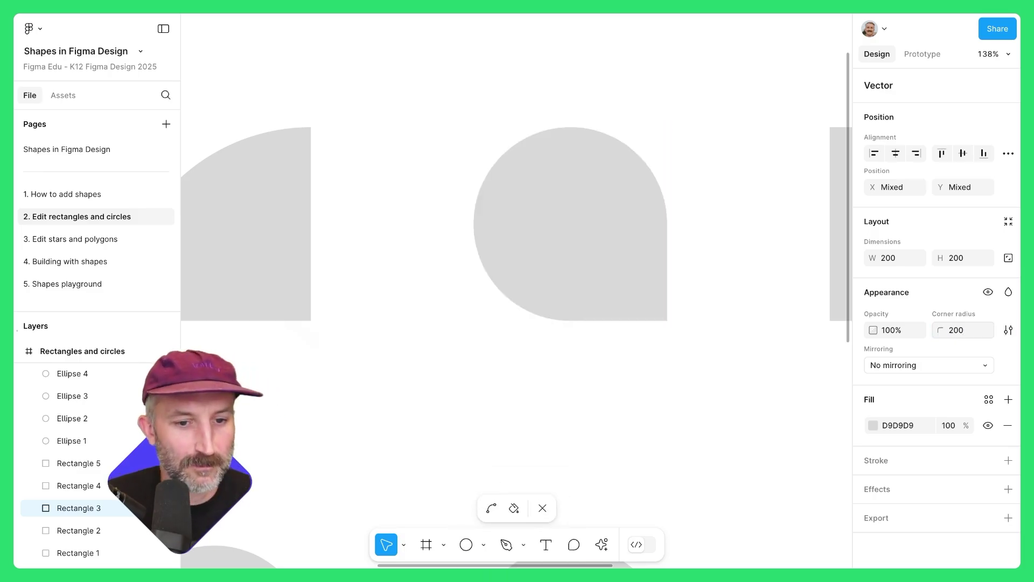
left_click(561, 289)
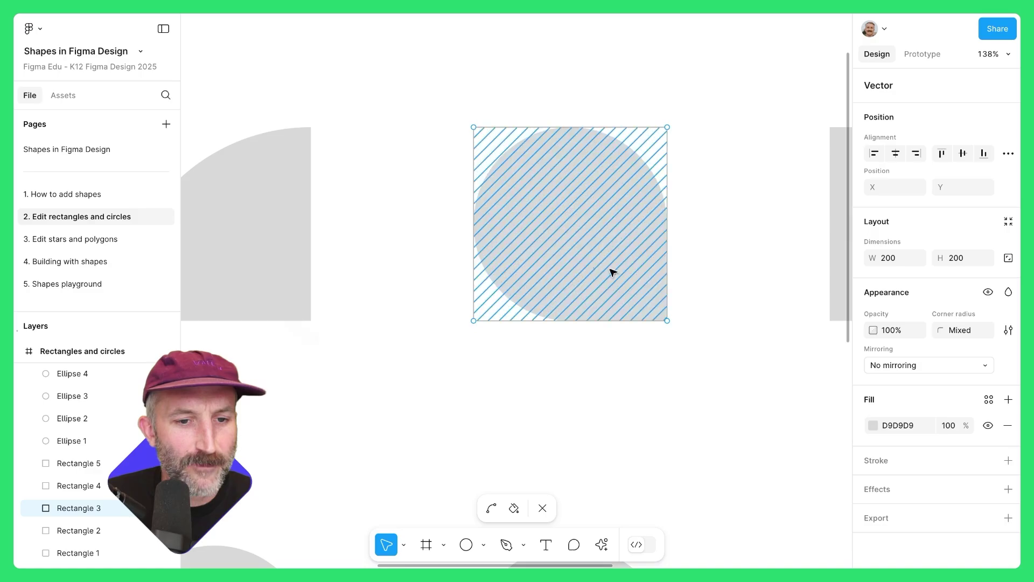
key("Return")
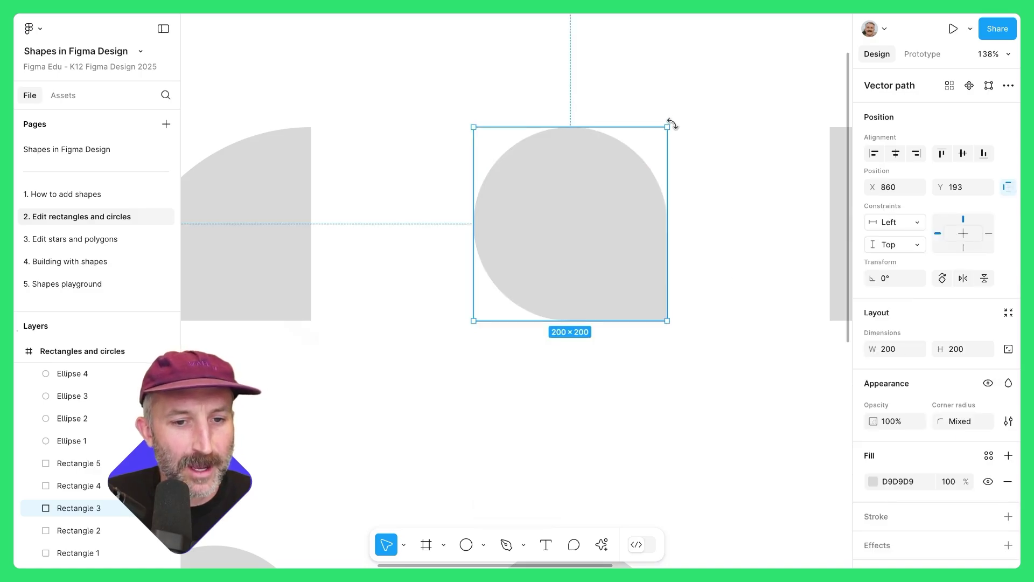
Rotate the rounded third square 45° into a teardrop pin
left_click_drag(671, 122, 708, 224)
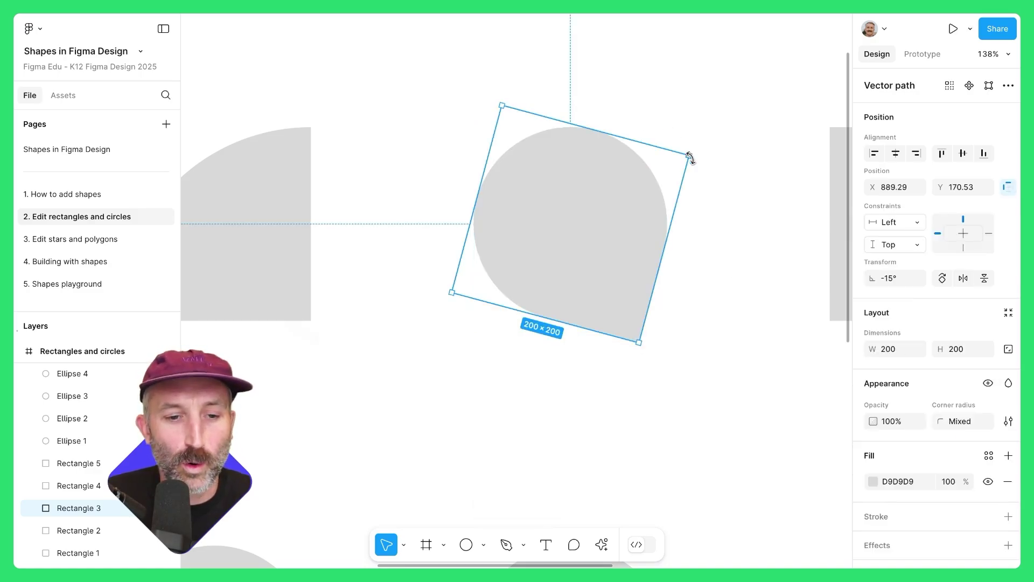
left_click_drag(587, 227, 573, 216)
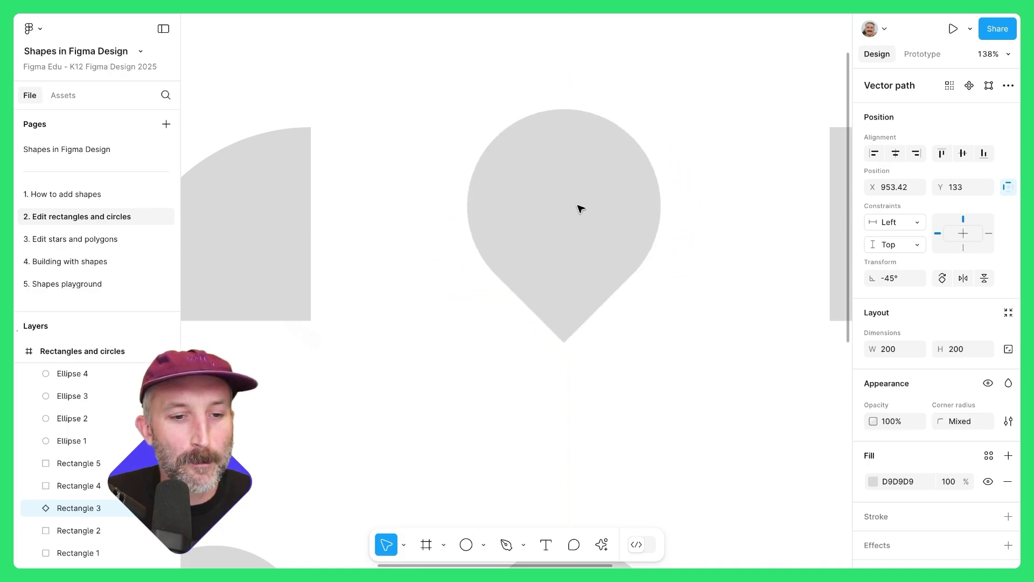
left_click(723, 316)
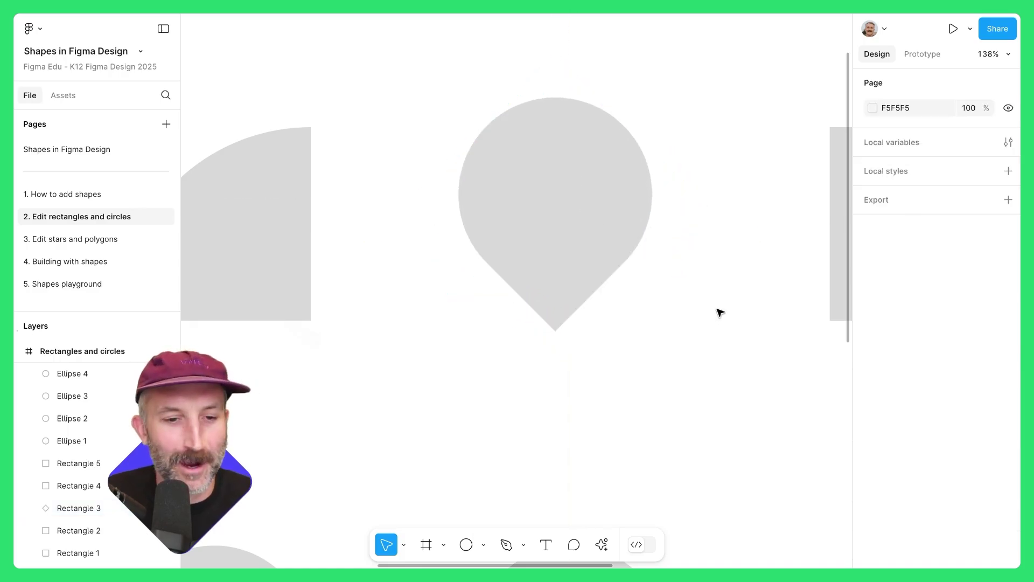
scroll(622, 305, "right", 5)
Round the fourth square's top-right and bottom-left corners into a leaf shape
left_click(461, 279)
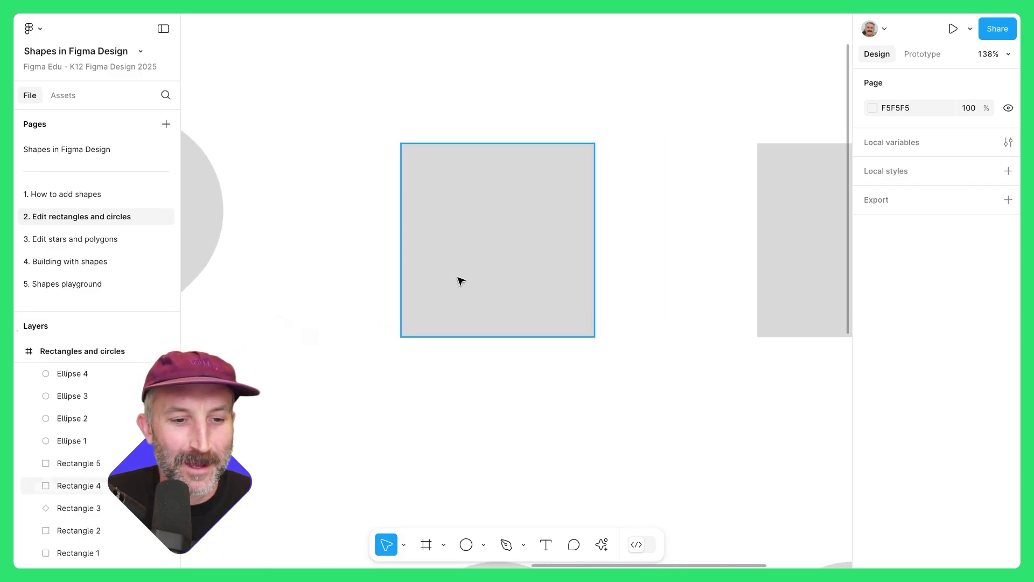
double_click(515, 245)
left_click(594, 145)
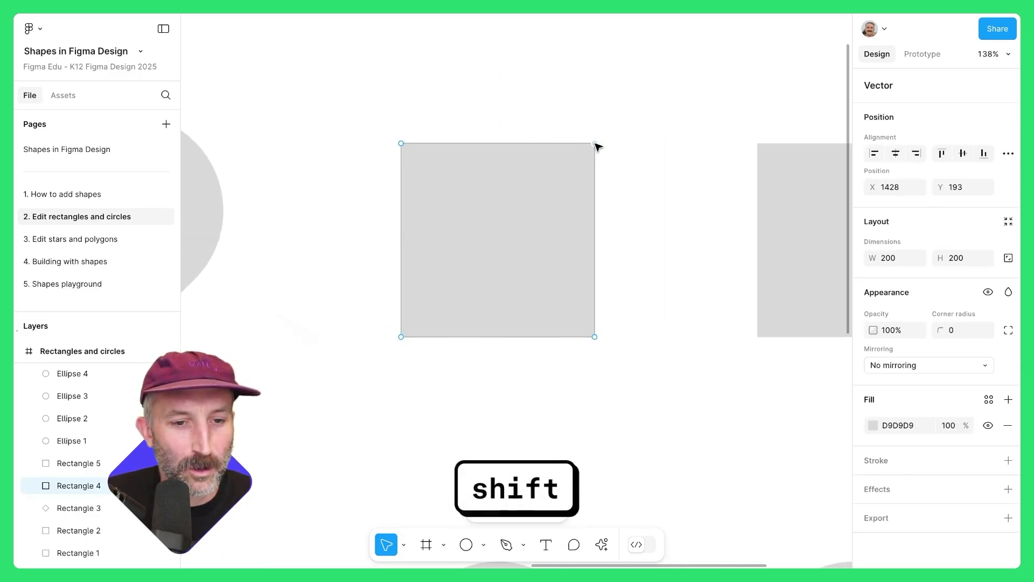
left_click(402, 335, "shift")
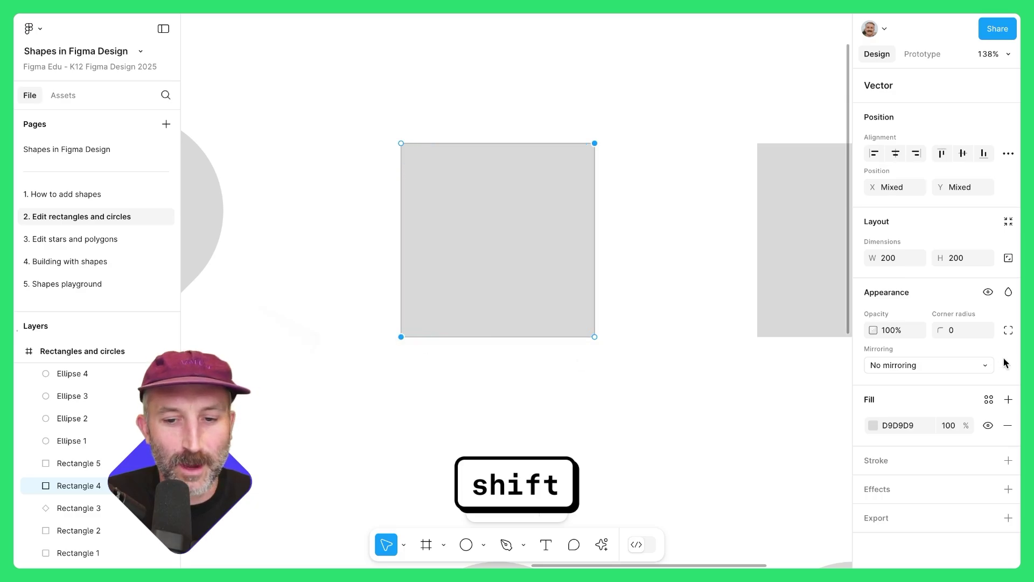
left_click_drag(938, 330, 524, 355)
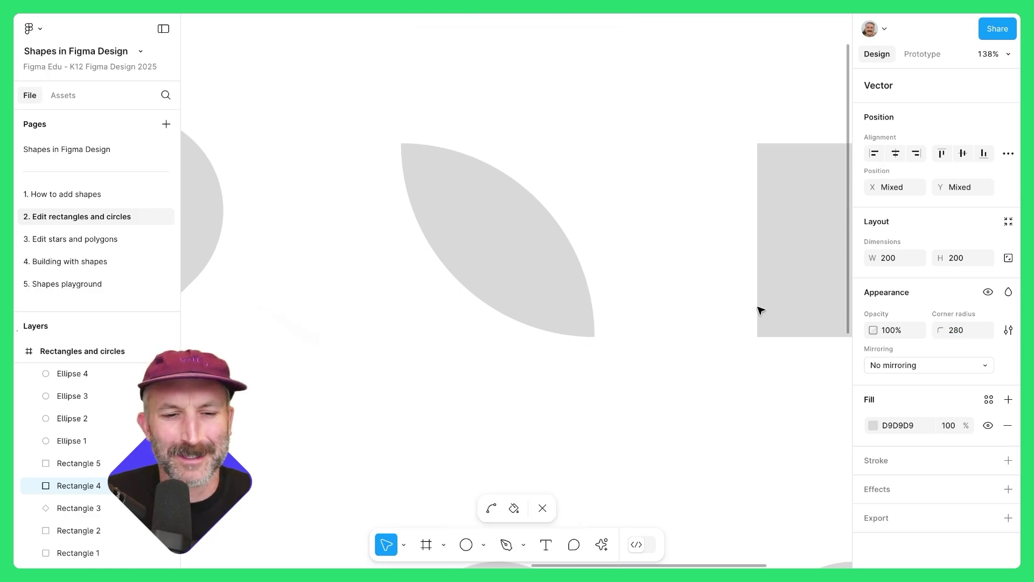
key("Escape")
key("Escape")
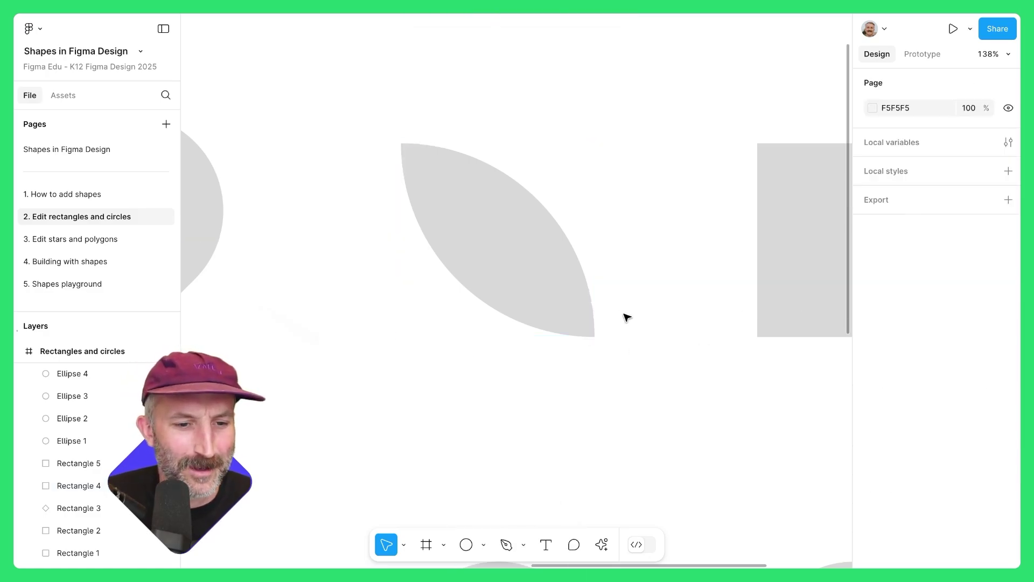
left_click(501, 275)
Duplicate and rotate the leaf copies to form an eight-pointed flower
key("ctrl+d")
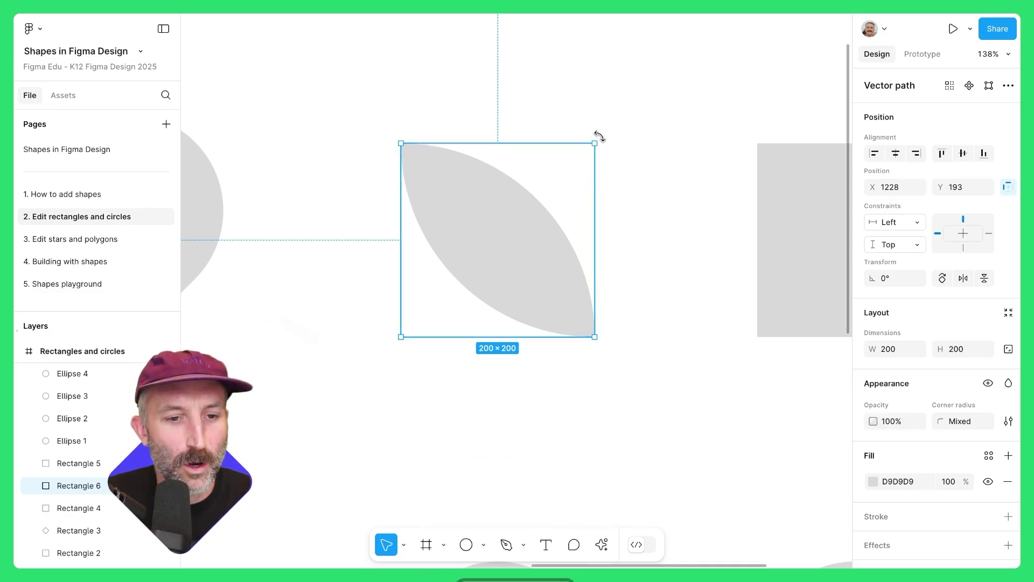
mouse_move(605, 135)
left_mouse_down()
mouse_move(636, 257)
mouse_move(617, 342)
left_mouse_up()
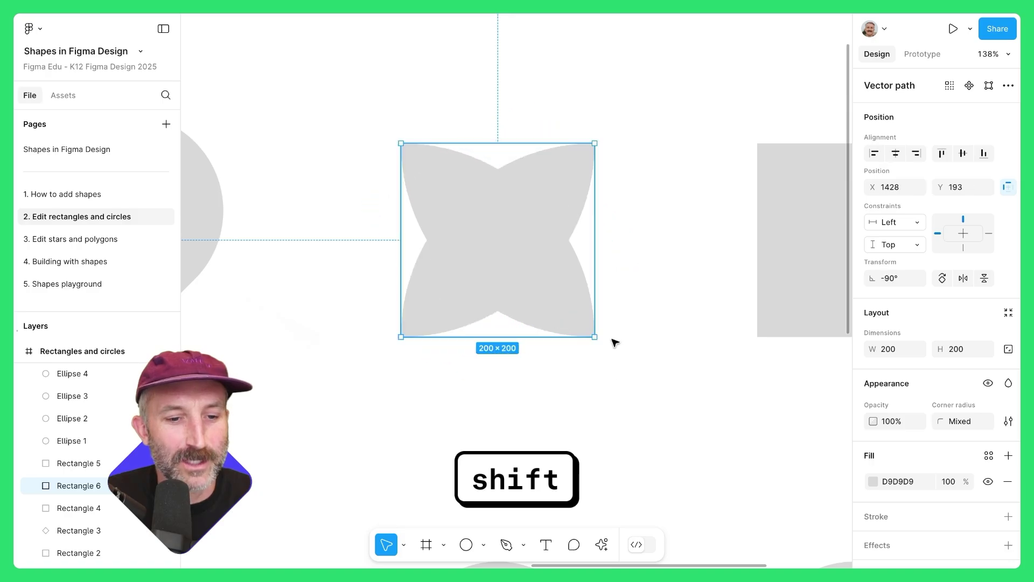
left_click(631, 387)
left_click_drag(632, 385, 352, 126)
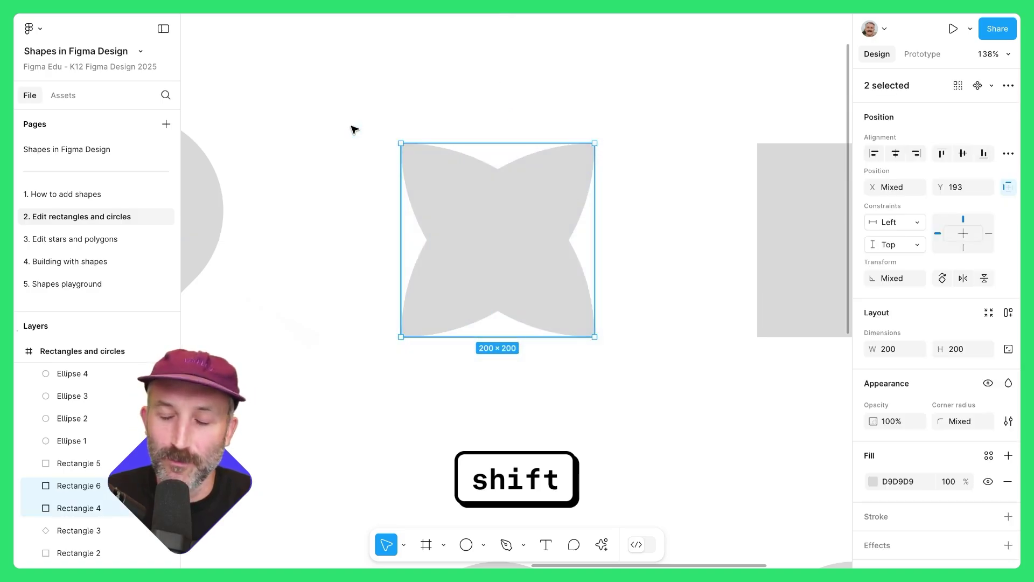
key("ctrl+d")
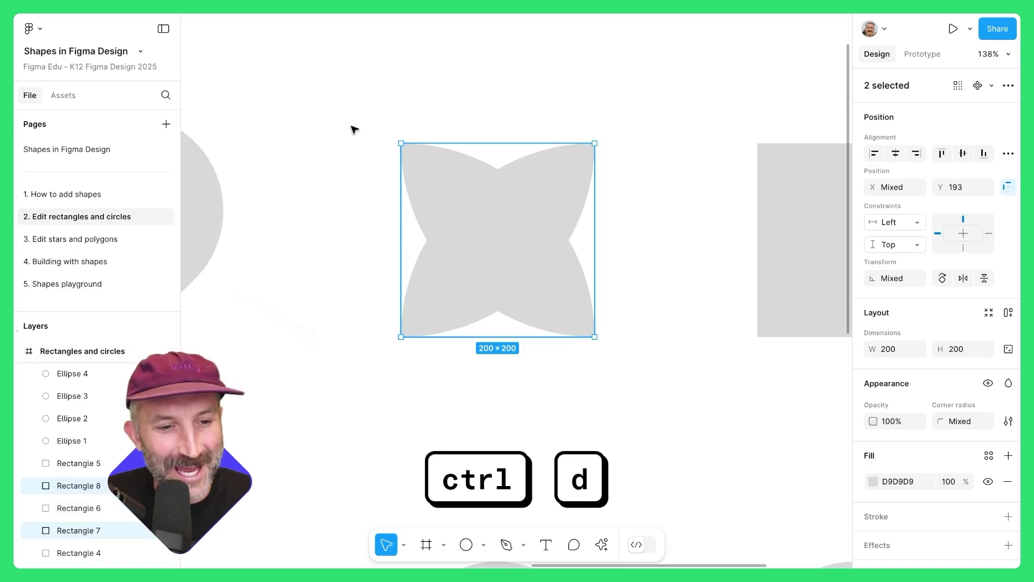
left_click_drag(595, 138, 616, 237)
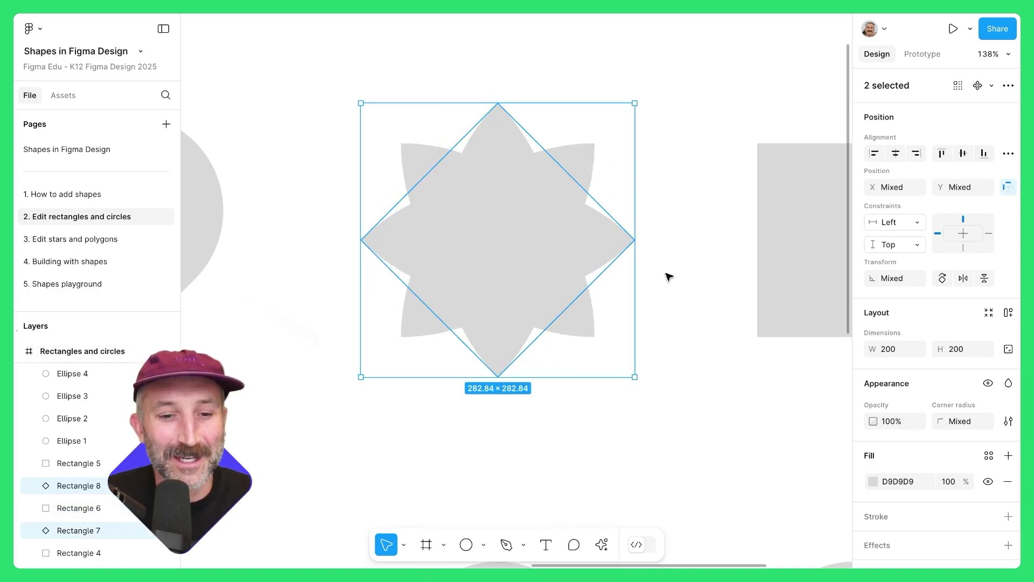
left_click(668, 277)
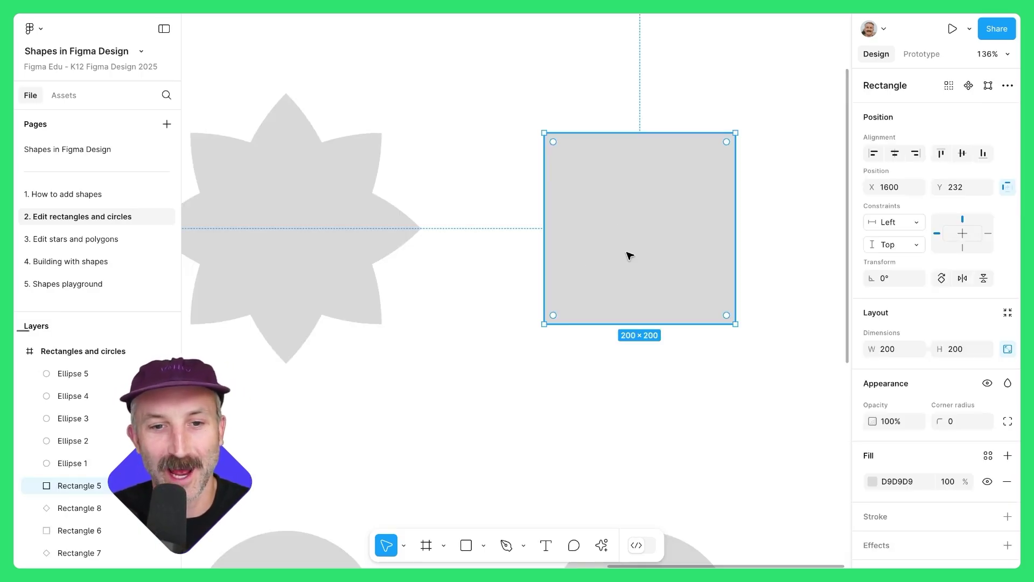
Round the fifth square's corners to about 64 and fill it red
left_click_drag(727, 141, 691, 208)
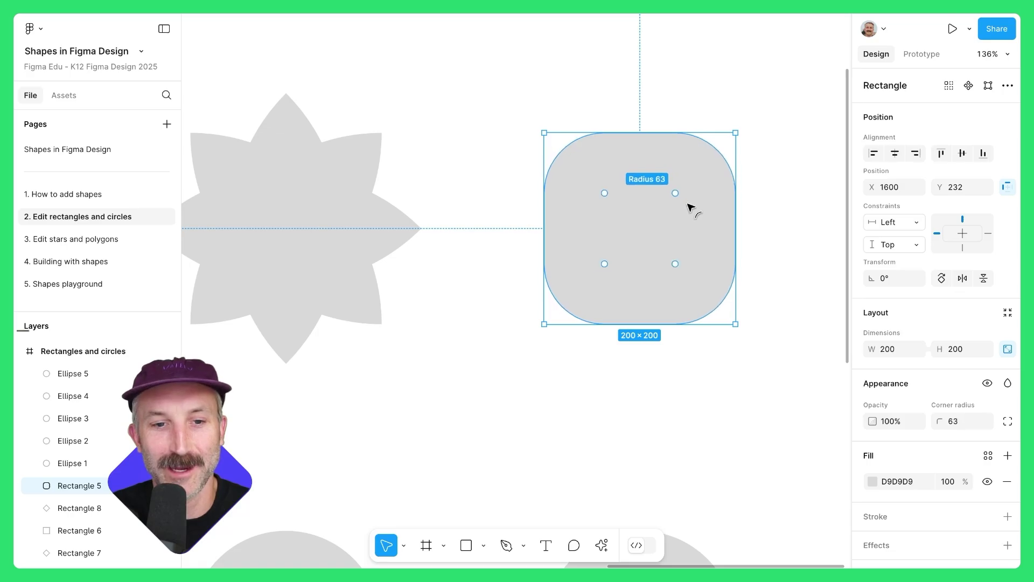
left_click(786, 211)
left_click(688, 224)
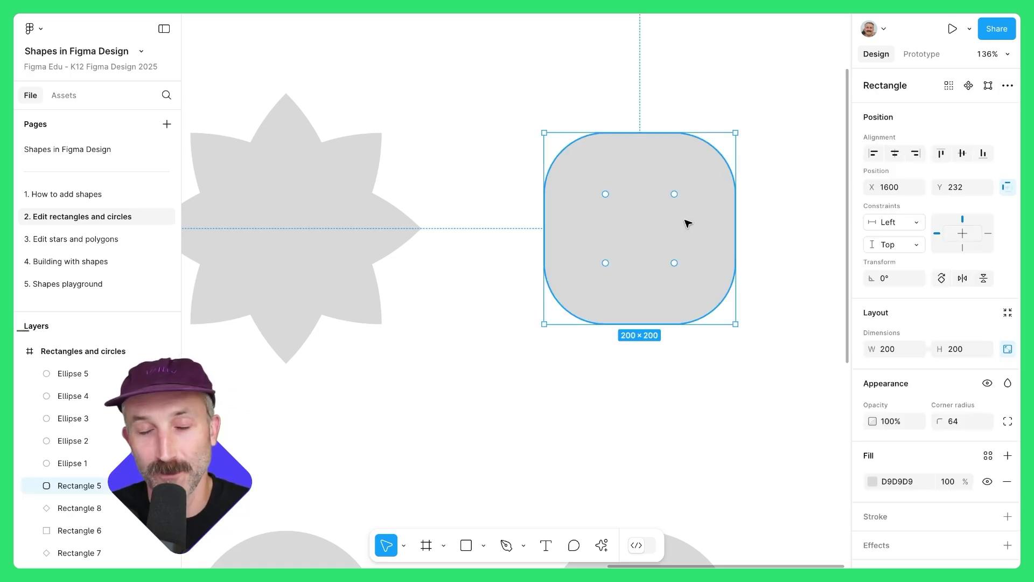
left_click(873, 483)
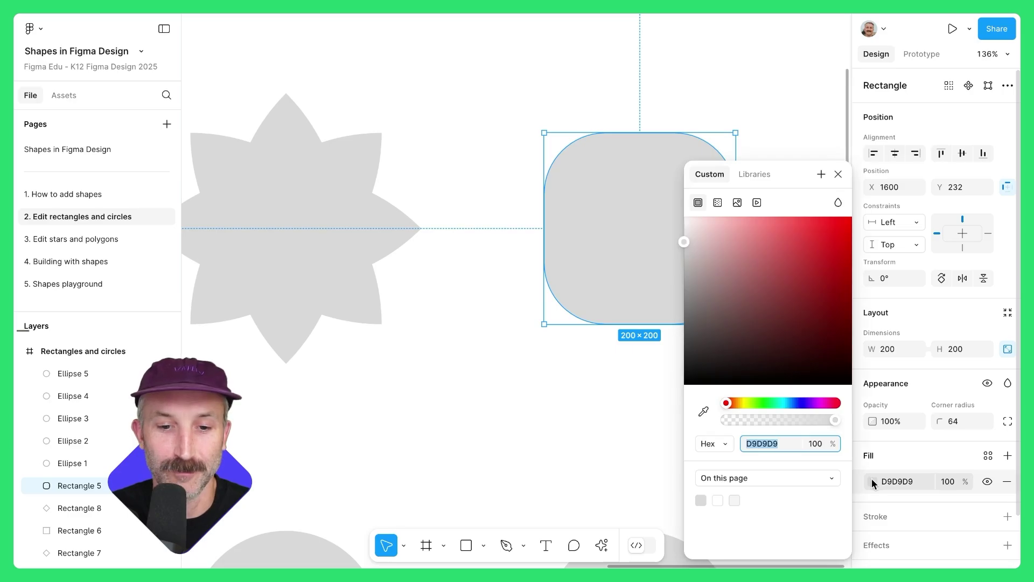
left_click_drag(785, 316, 783, 230)
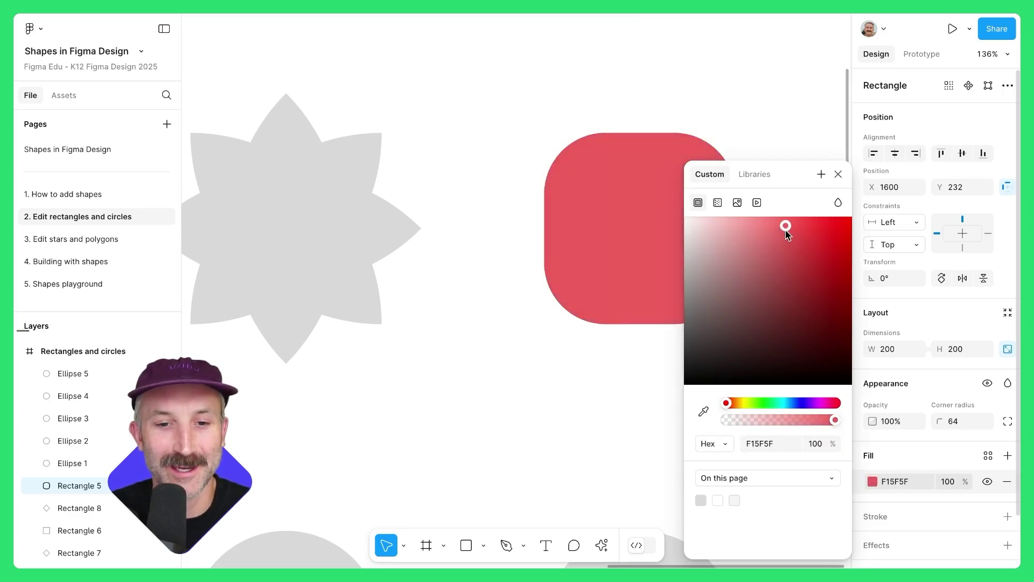
left_click(593, 382)
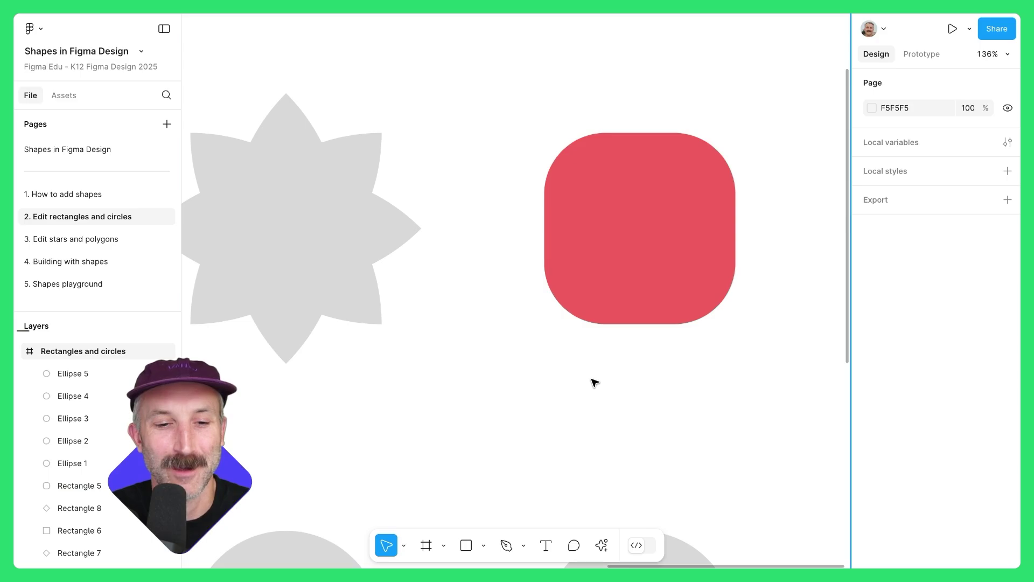
scroll(594, 382, "down", 3)
scroll(493, 392, "up", 2)
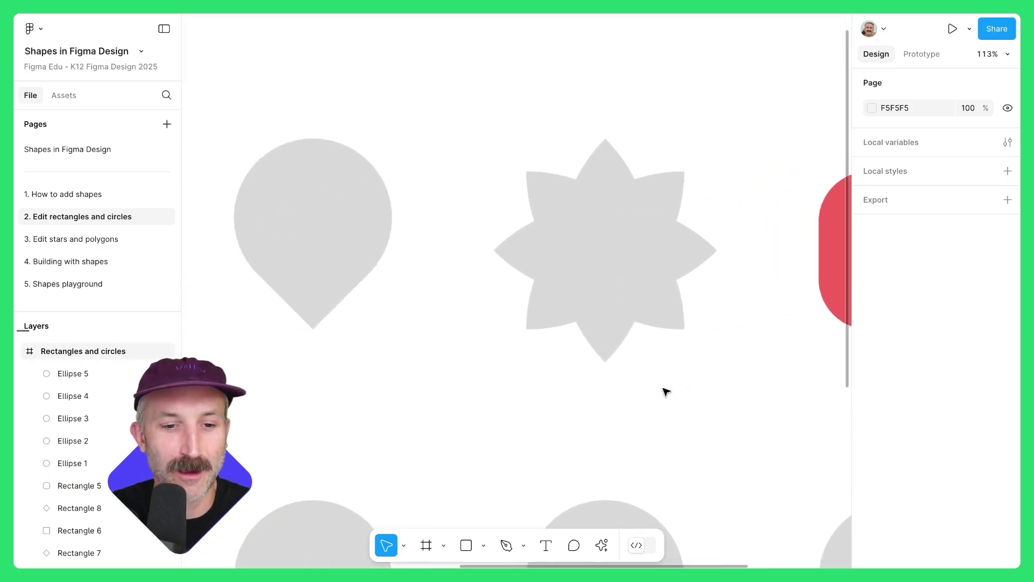
Apply the same red fill to the other four top-row shapes
key("shift+1")
left_click_drag(664, 389, 643, 348)
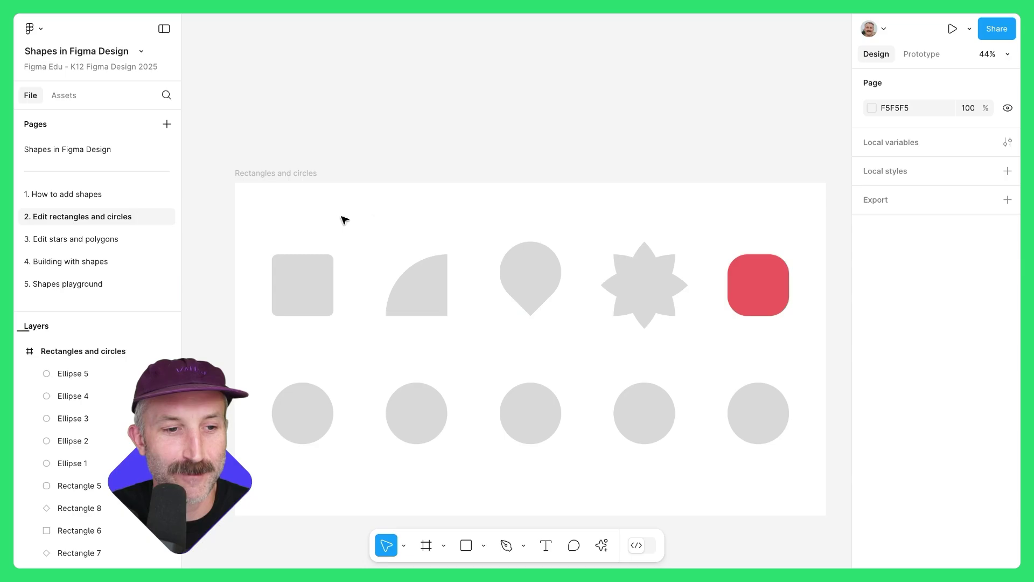
left_click_drag(269, 218, 687, 328)
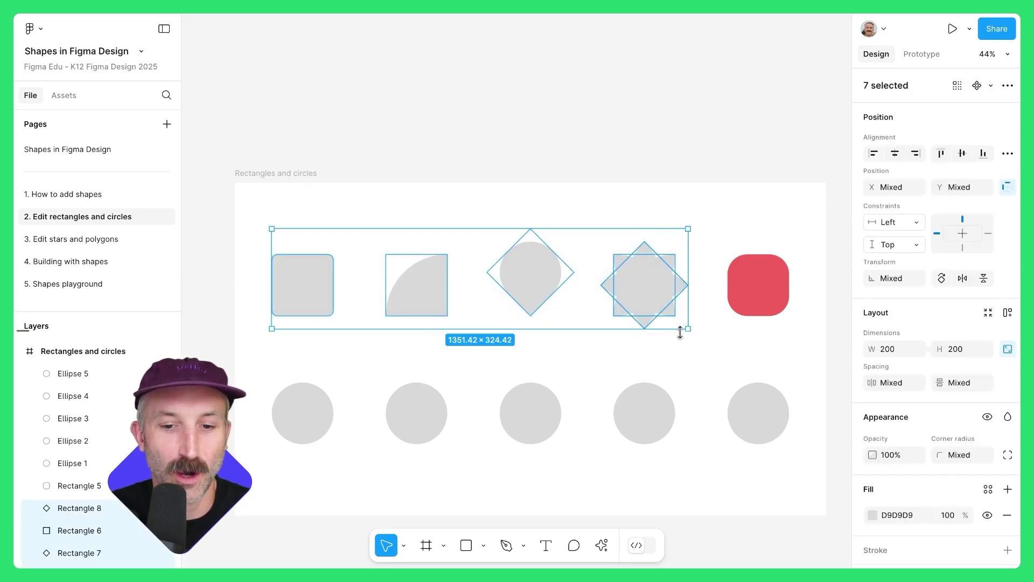
left_click(873, 516)
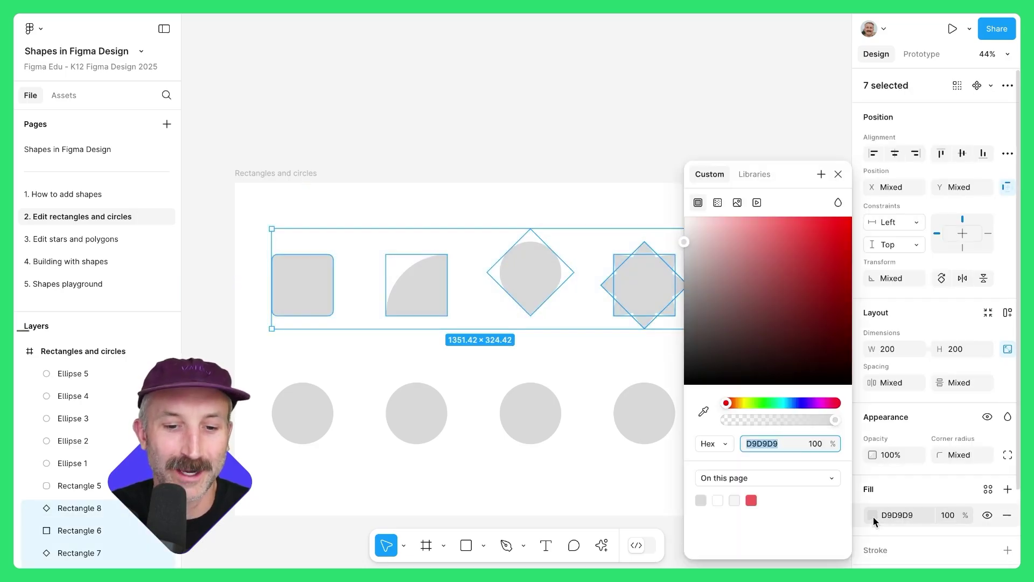
left_click(752, 499)
left_click(513, 57)
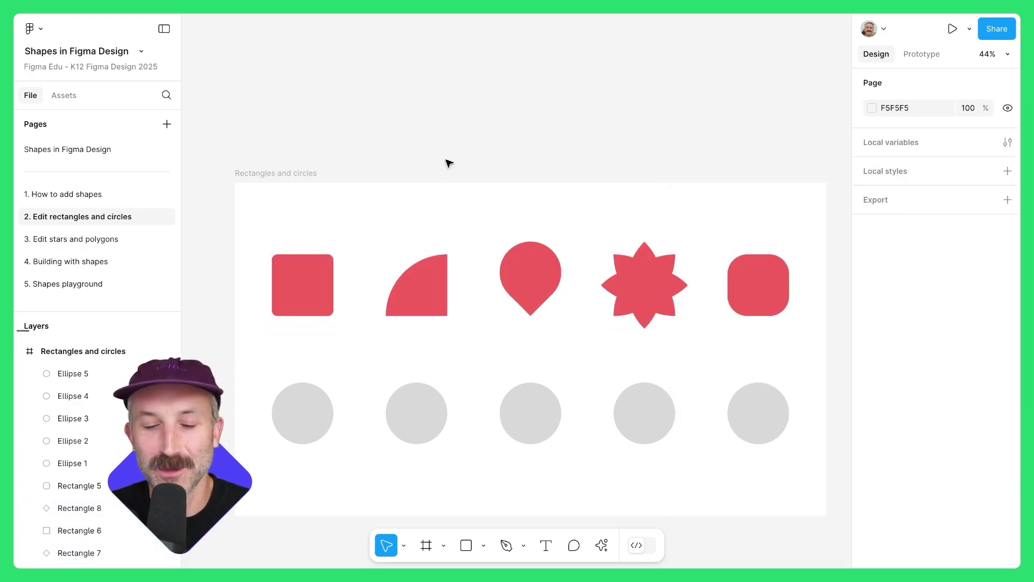
scroll(303, 413, "up", 5)
Cut a wedge from the first grey circle and tilt it counter-clockwise
left_click_drag(323, 404, 495, 208)
left_click(496, 266)
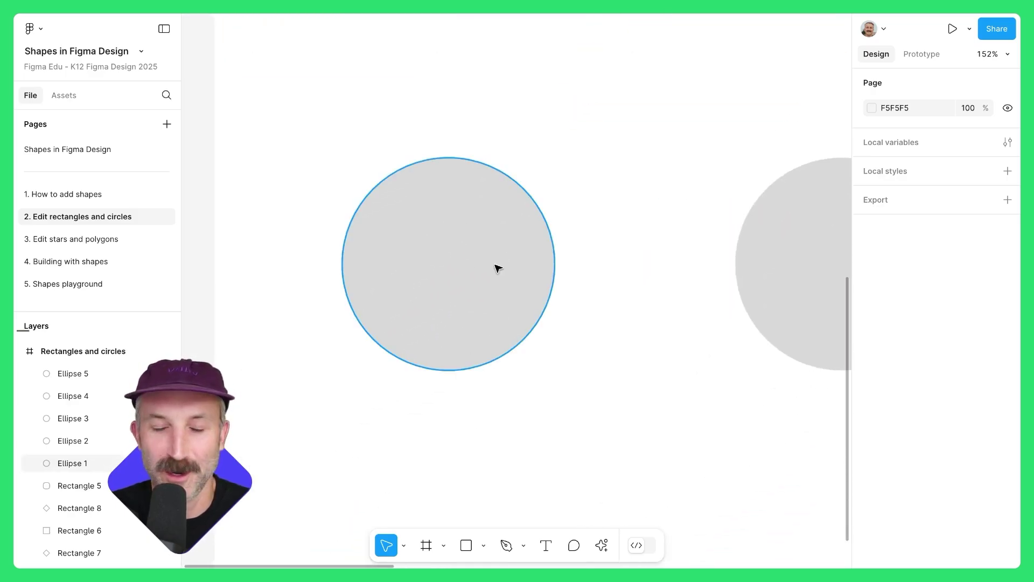
left_click_drag(552, 263, 517, 181)
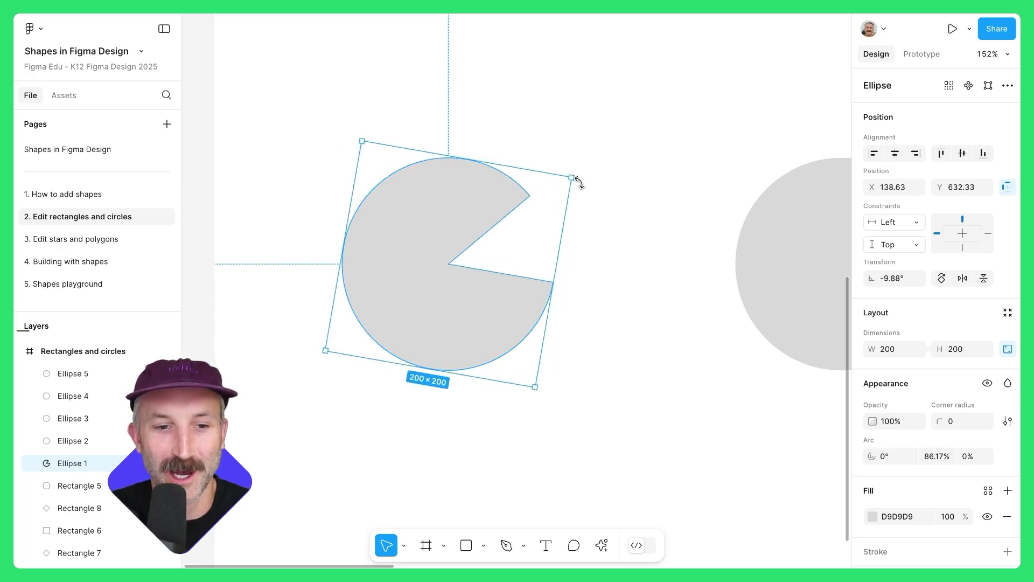
left_click_drag(559, 150, 592, 217)
Fill the pie shape bright yellow
left_click(872, 517)
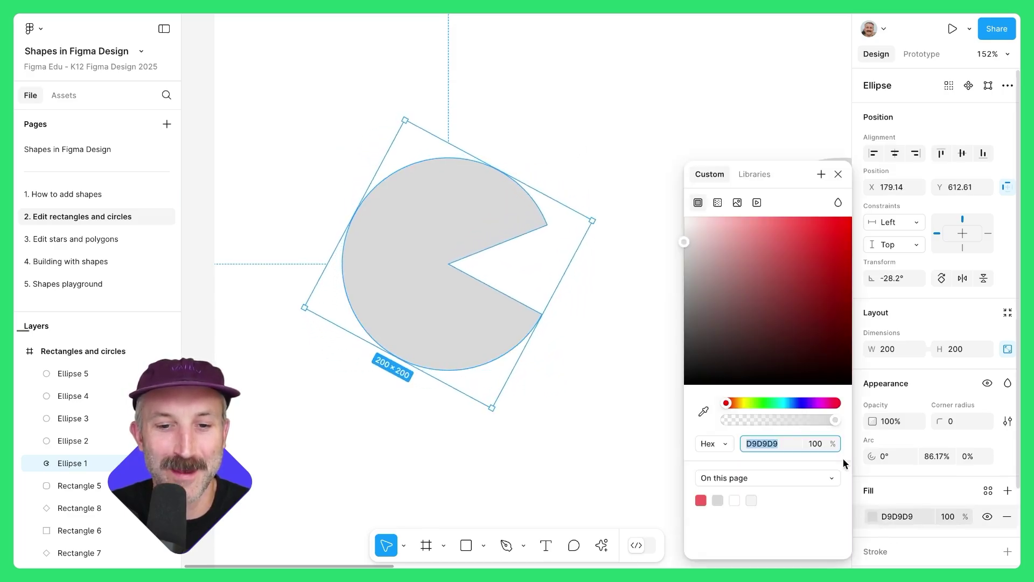
left_click(793, 230)
left_click_drag(727, 404, 745, 403)
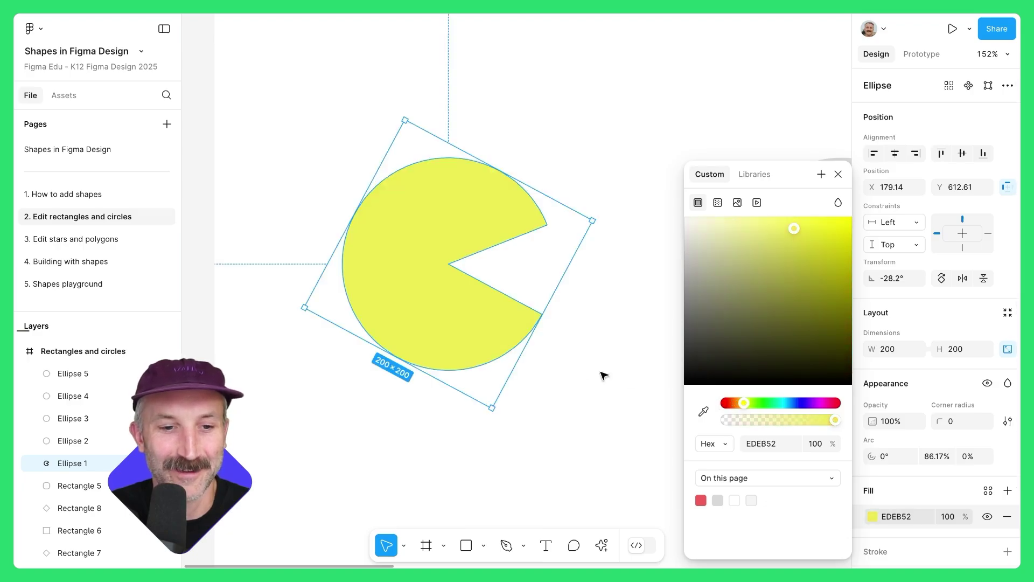
left_click(588, 371)
scroll(711, 385, "right", 6)
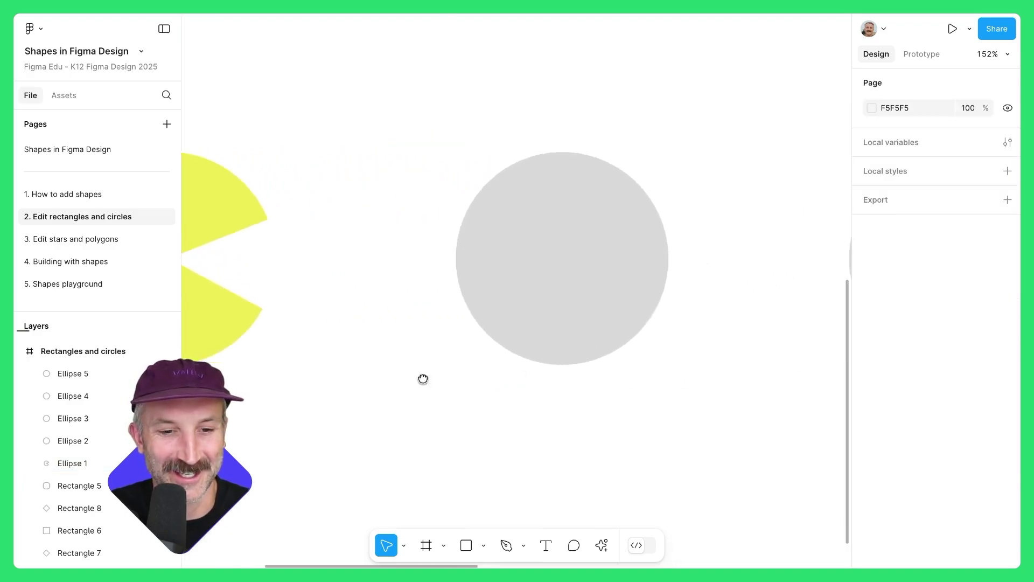
Hollow the second circle into a full ring and recolour it blue
left_click(557, 295)
left_click_drag(638, 265, 630, 215)
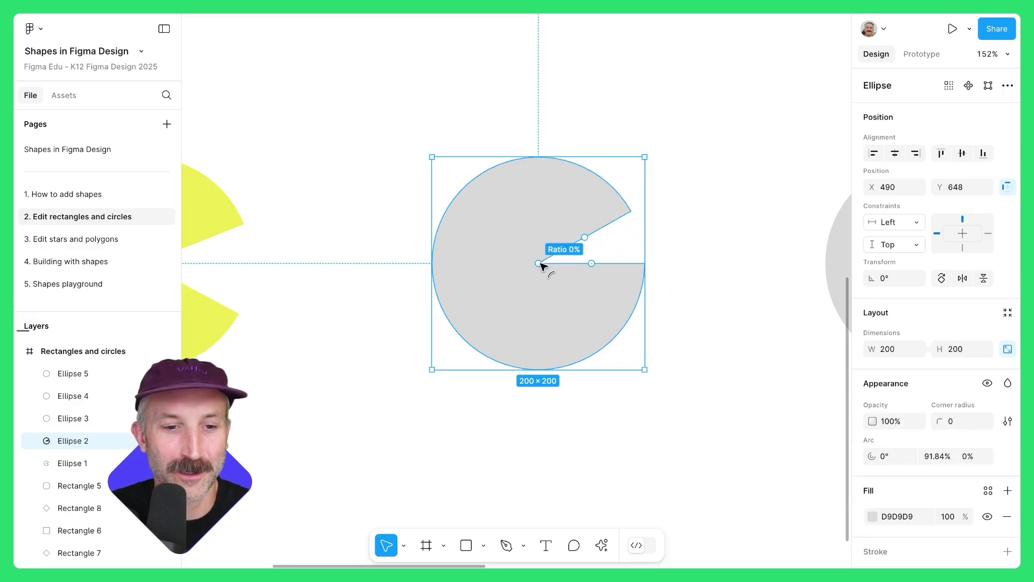
left_click_drag(539, 264, 504, 273)
left_click_drag(600, 229, 644, 264)
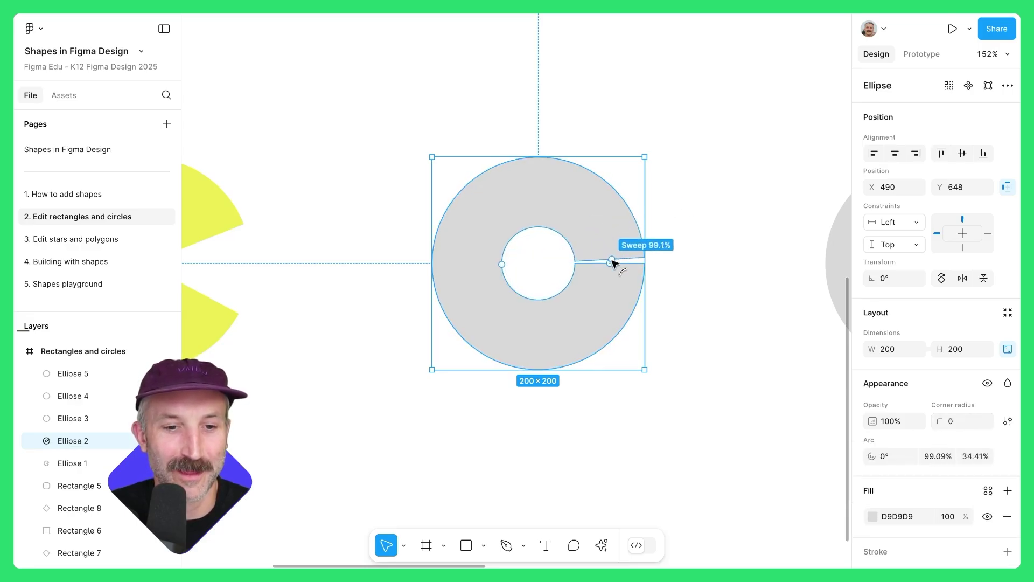
left_click(872, 516)
left_click(752, 251)
left_click_drag(727, 403, 777, 403)
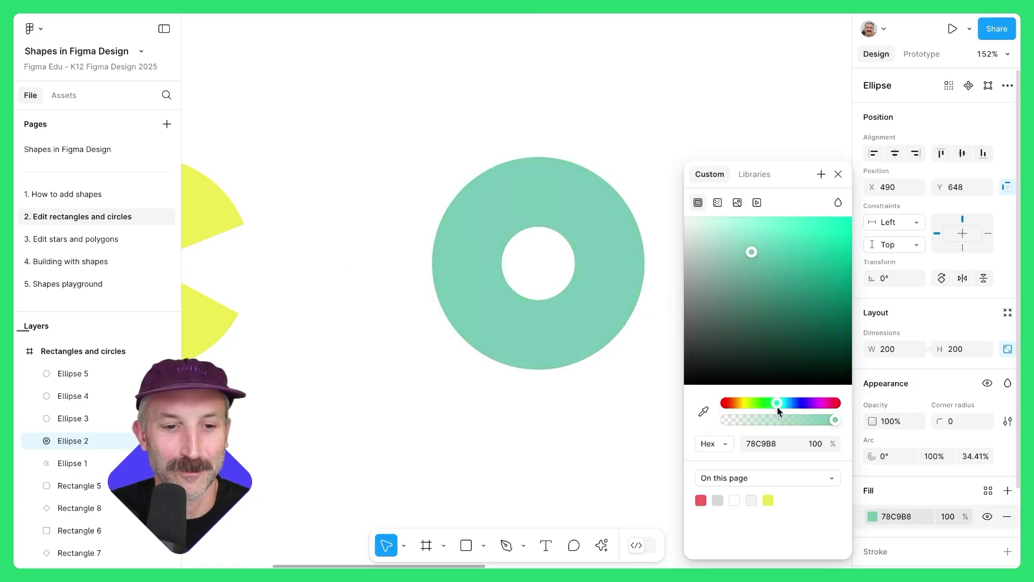
Cut a wedge from the third circle, hollow it into a tilted C, and fill it purple
left_click(605, 253)
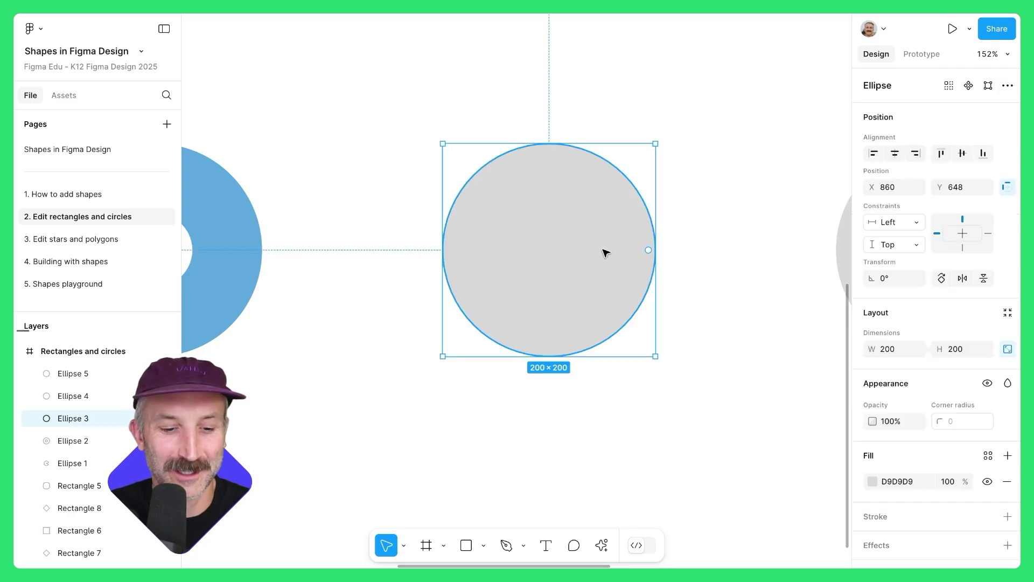
left_click_drag(648, 250, 611, 165)
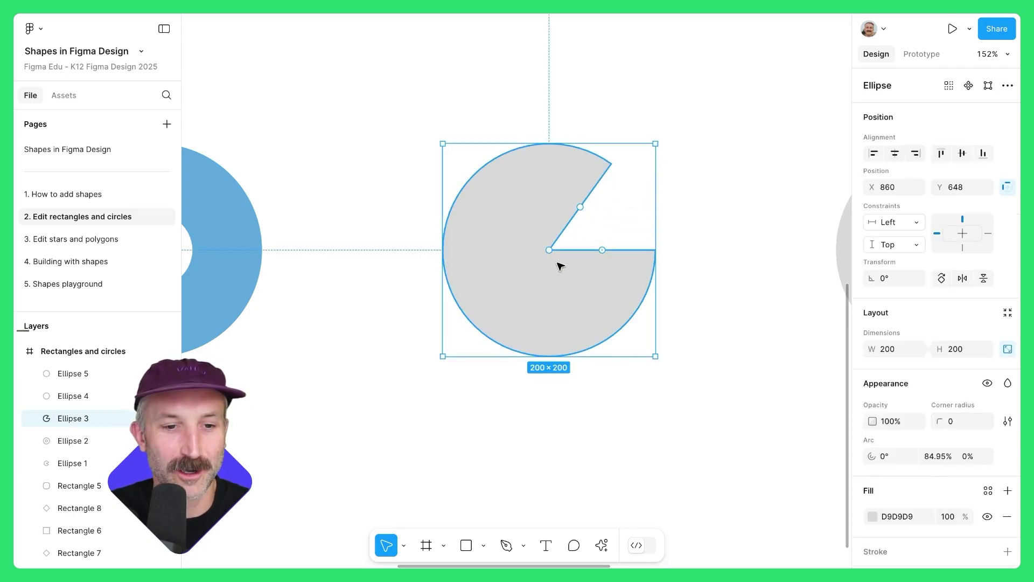
left_click_drag(549, 250, 564, 247)
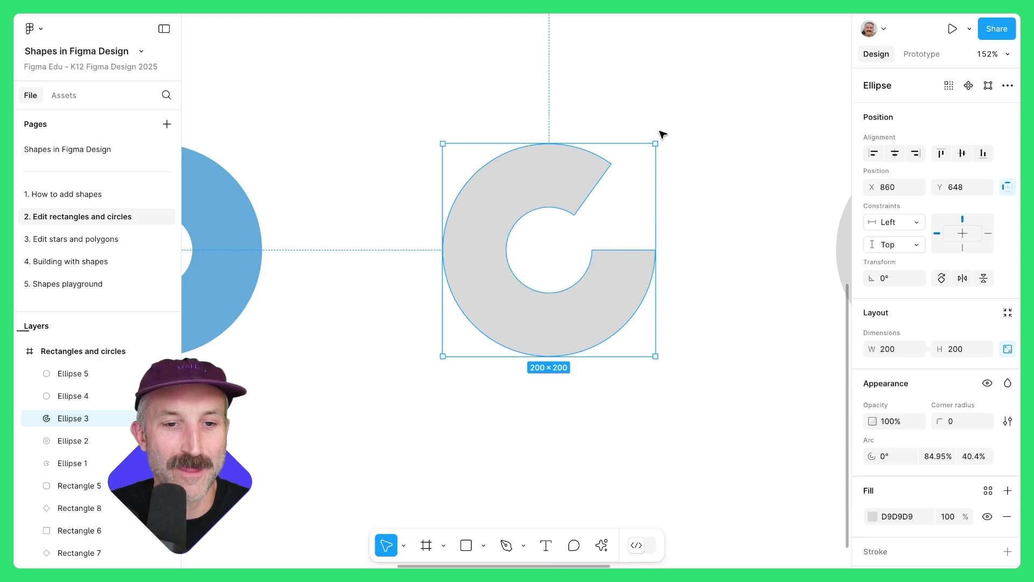
left_click_drag(658, 136, 690, 199)
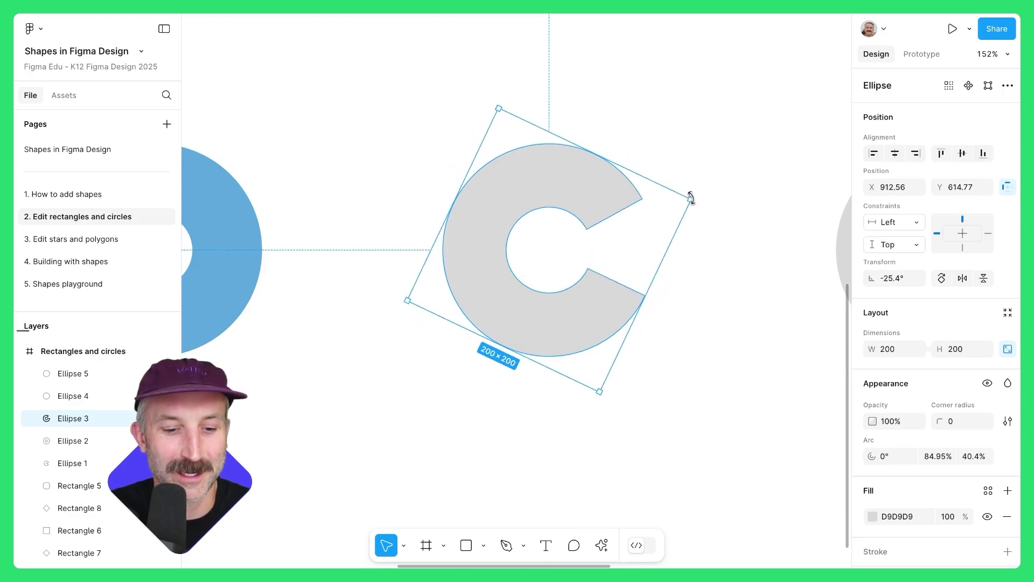
left_click(872, 515)
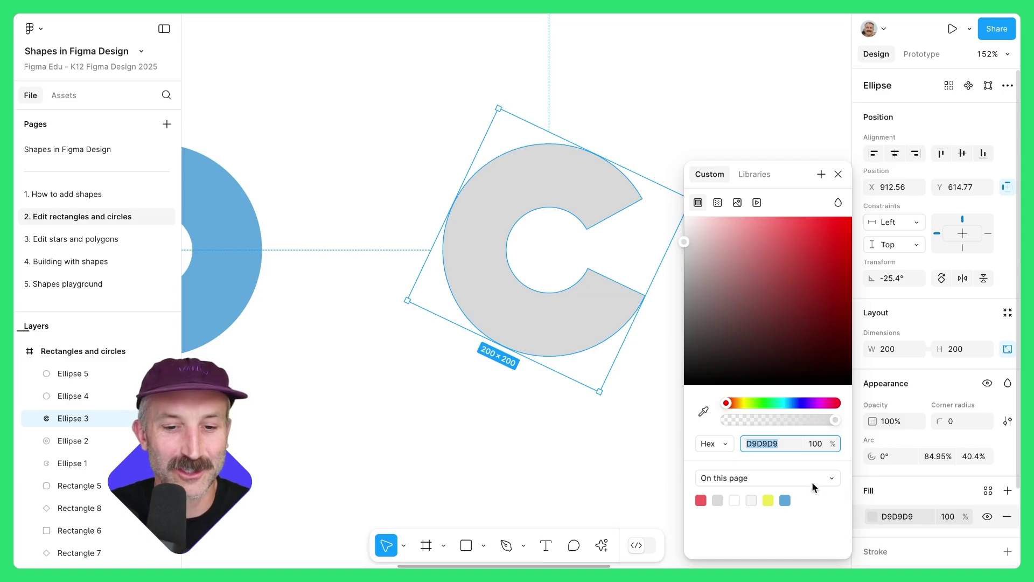
left_click(804, 402)
left_click(809, 247)
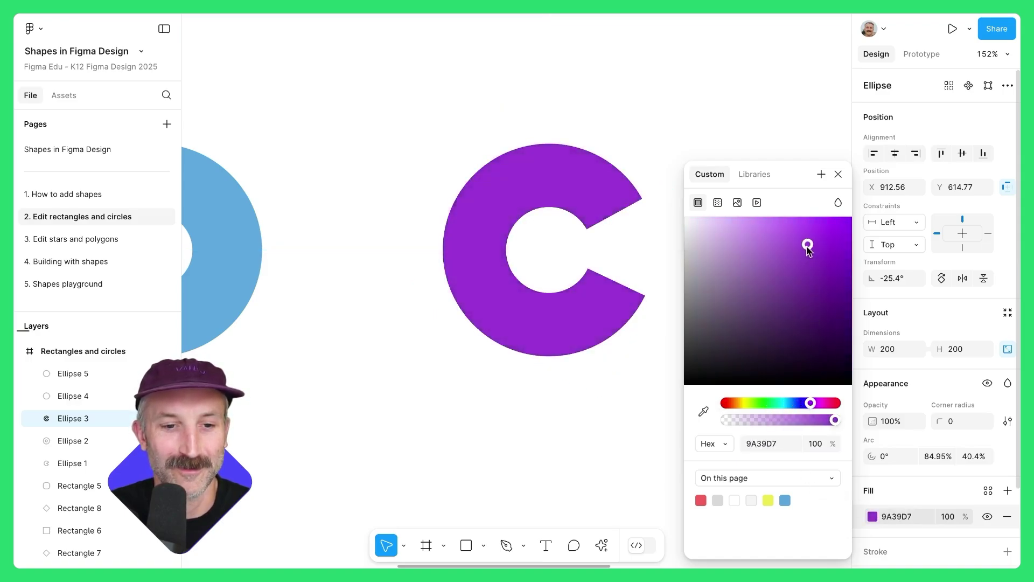
left_click(638, 111)
Pull the fourth circle's top point upward to form an egg shape
left_click_drag(772, 312, 496, 316)
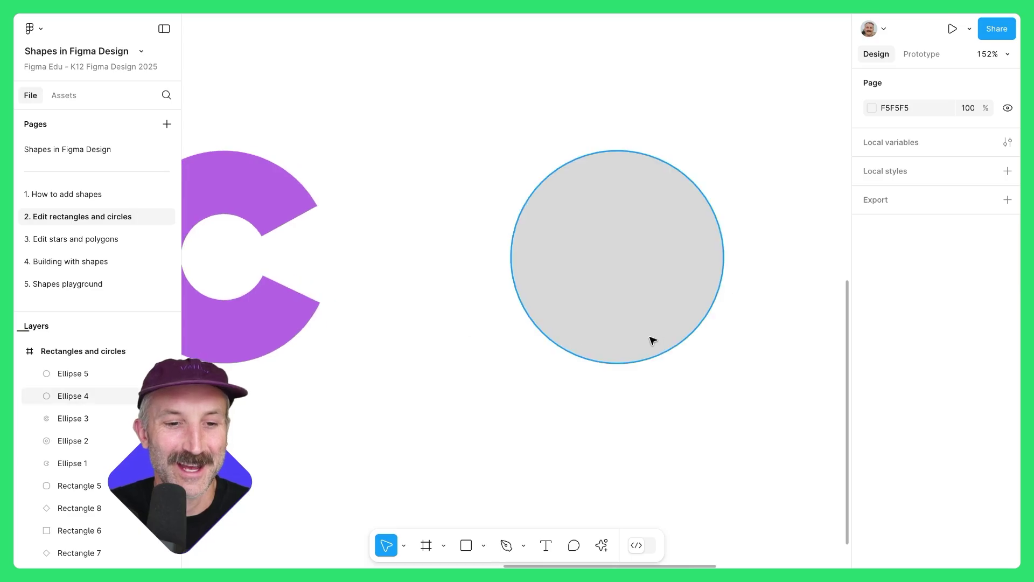
left_click(632, 280)
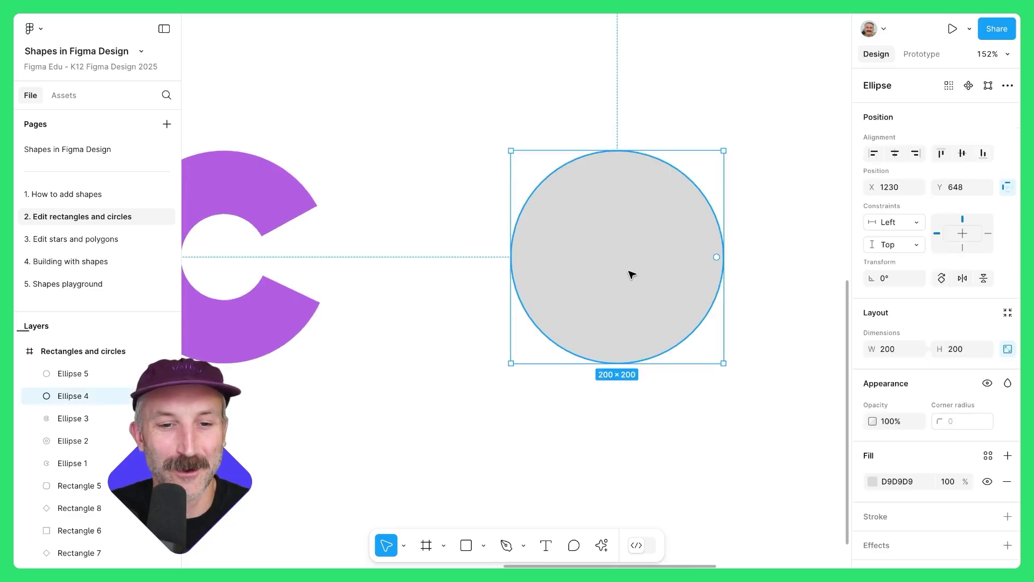
double_click(632, 275)
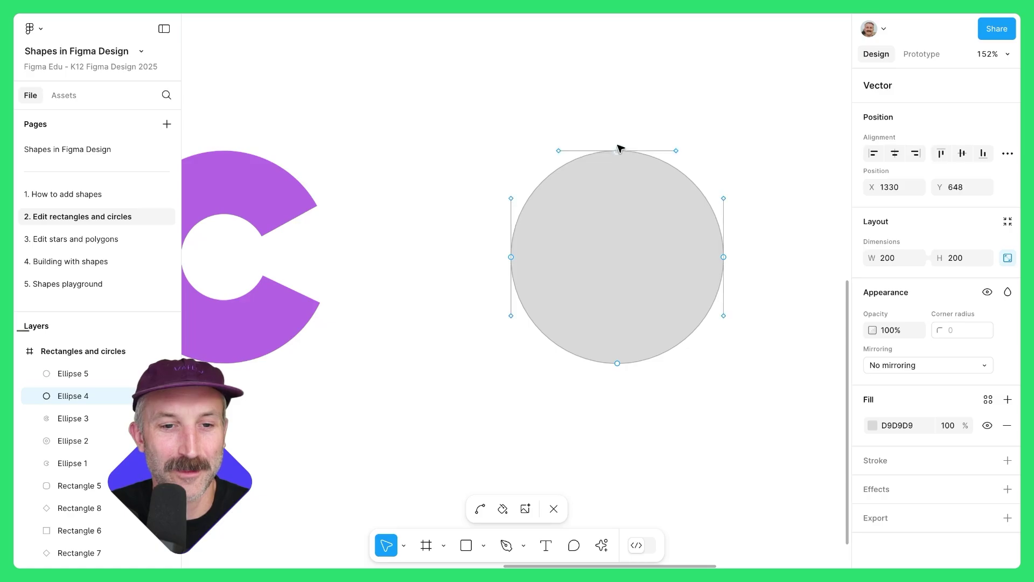
left_click_drag(619, 152, 618, 100)
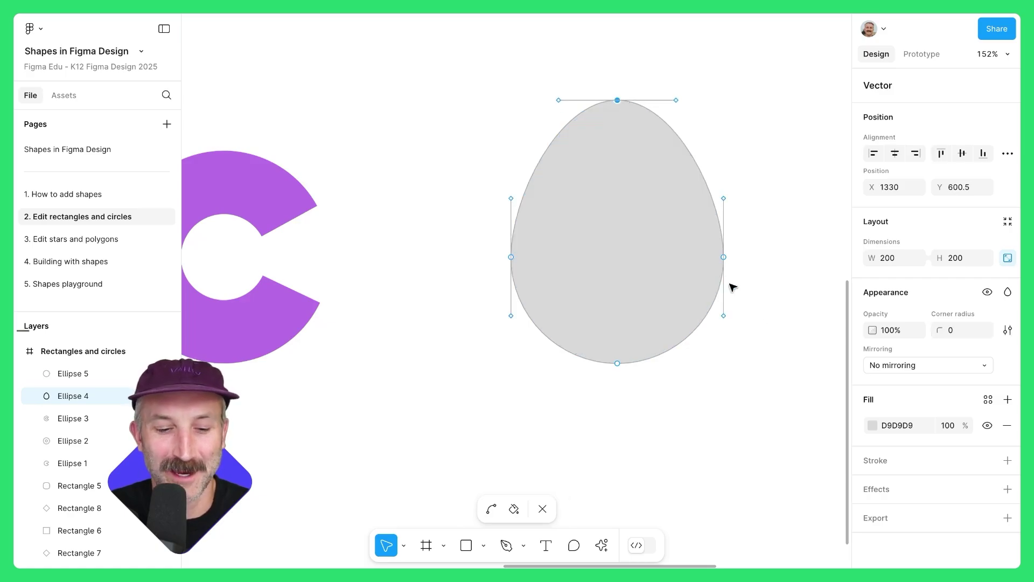
Fill the egg shape with a bright green shade
left_click(872, 426)
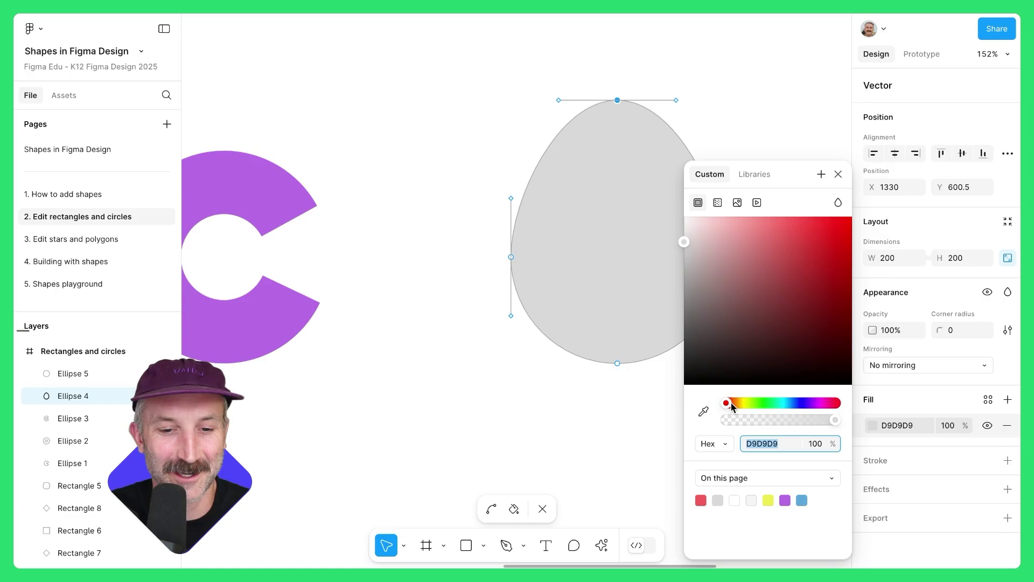
left_click_drag(731, 404, 763, 402)
left_click_drag(808, 327, 781, 235)
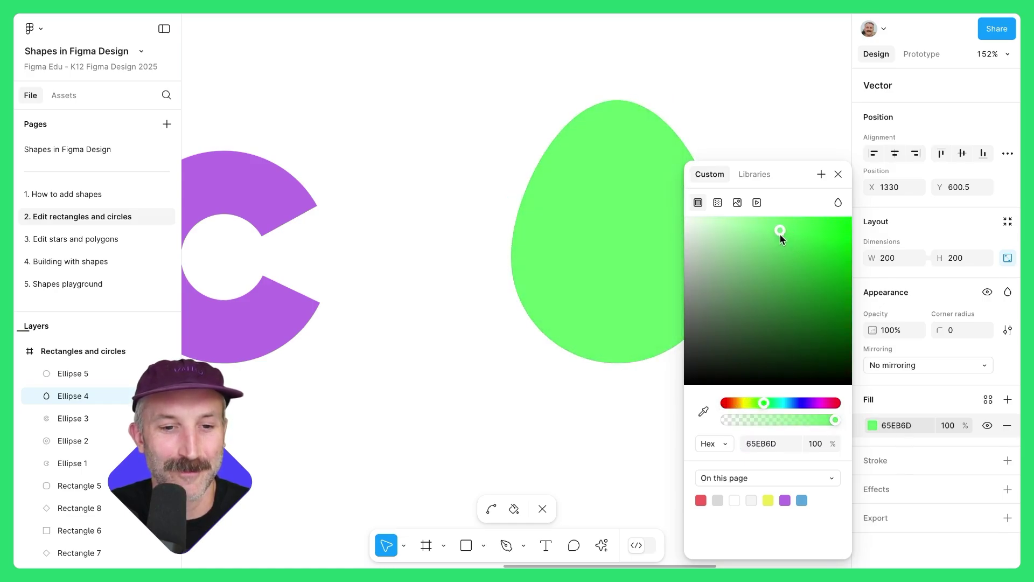
left_click(748, 109)
key("shift+0")
left_click_drag(711, 380, 502, 356)
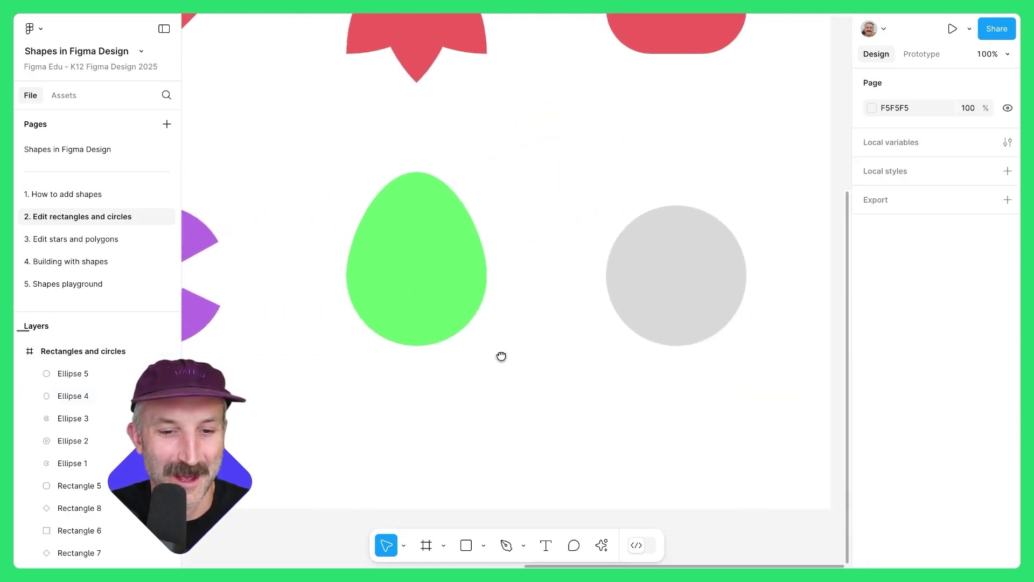
Drag the grey circle's top and bottom curve handles to its centre, denting the outline
left_click(667, 304)
key("shift+2")
double_click(631, 275)
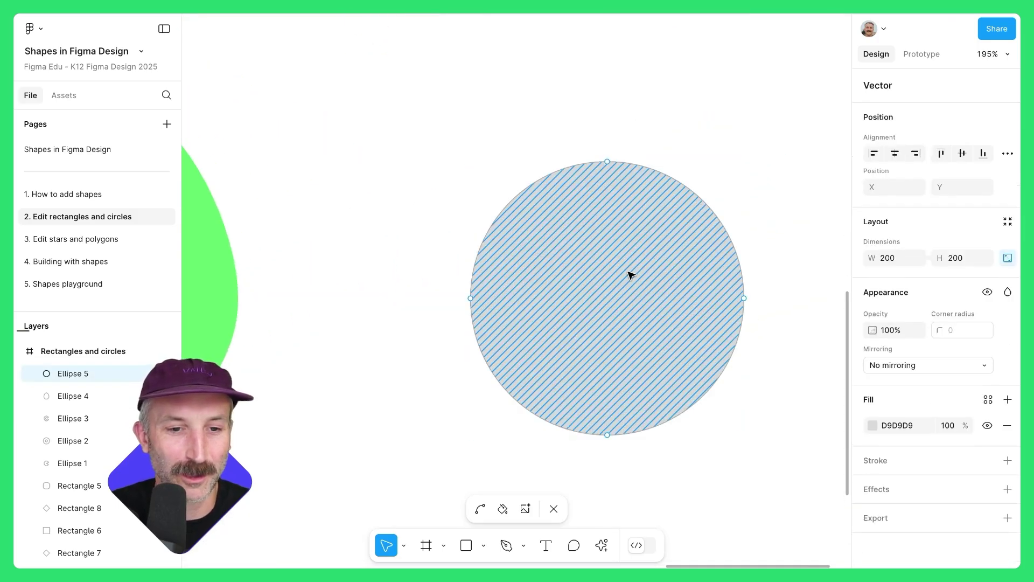
key("ctrl+a")
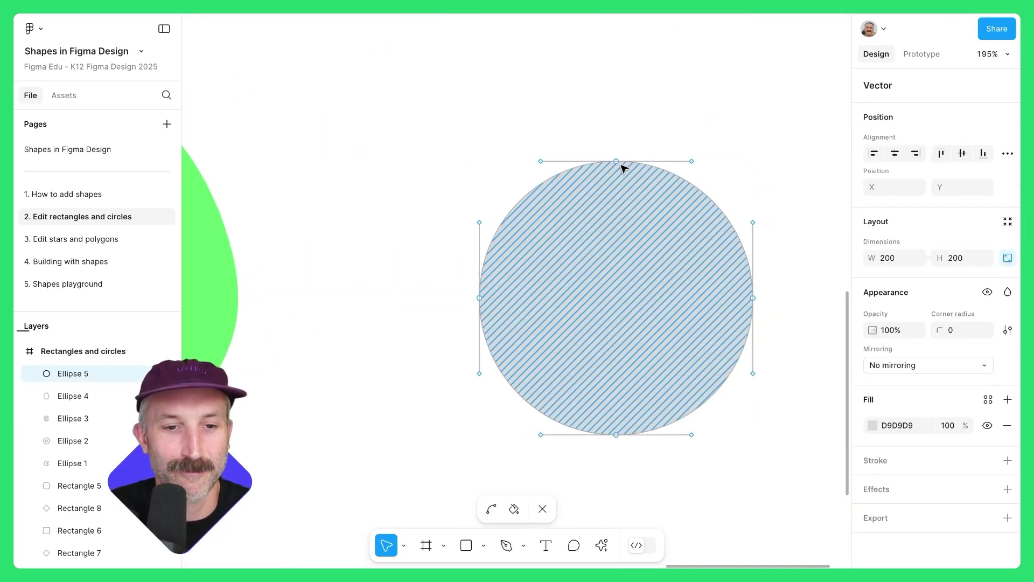
left_click(617, 164)
mouse_move(698, 164)
left_mouse_down()
mouse_move(616, 284)
mouse_move(610, 272)
left_mouse_up()
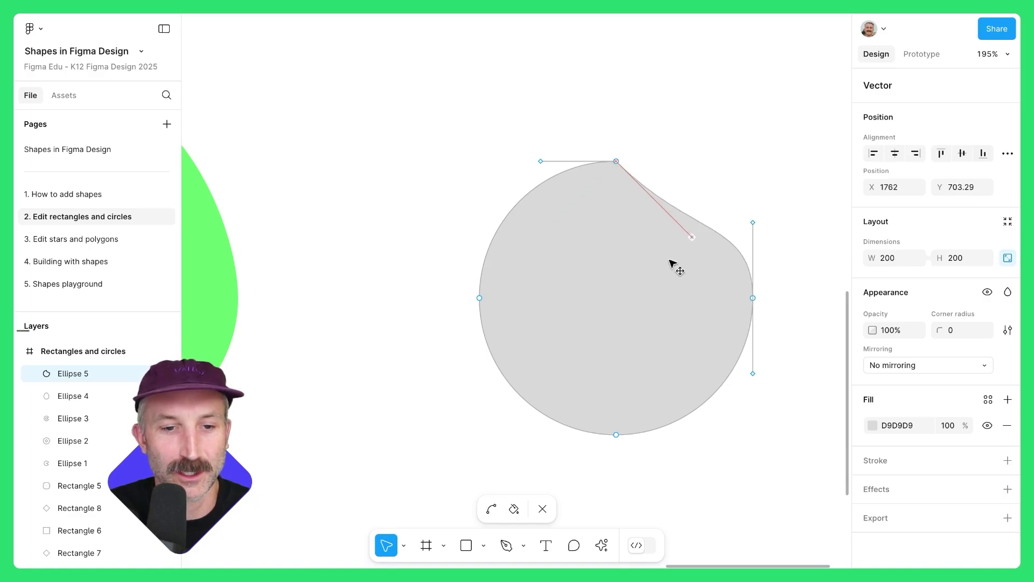
left_click_drag(611, 272, 616, 298)
left_click(586, 374)
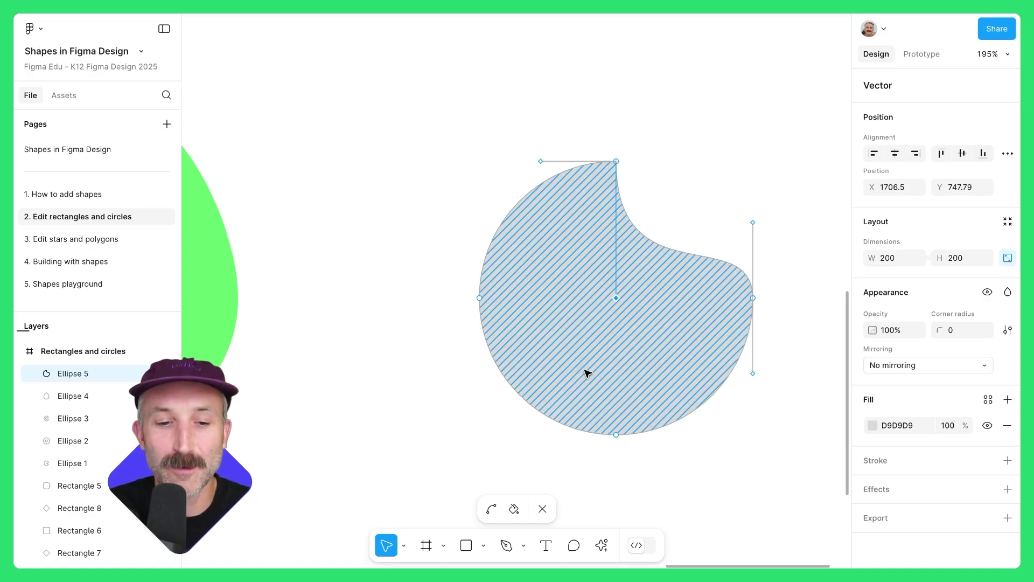
left_click(616, 434)
left_click_drag(541, 434, 626, 326)
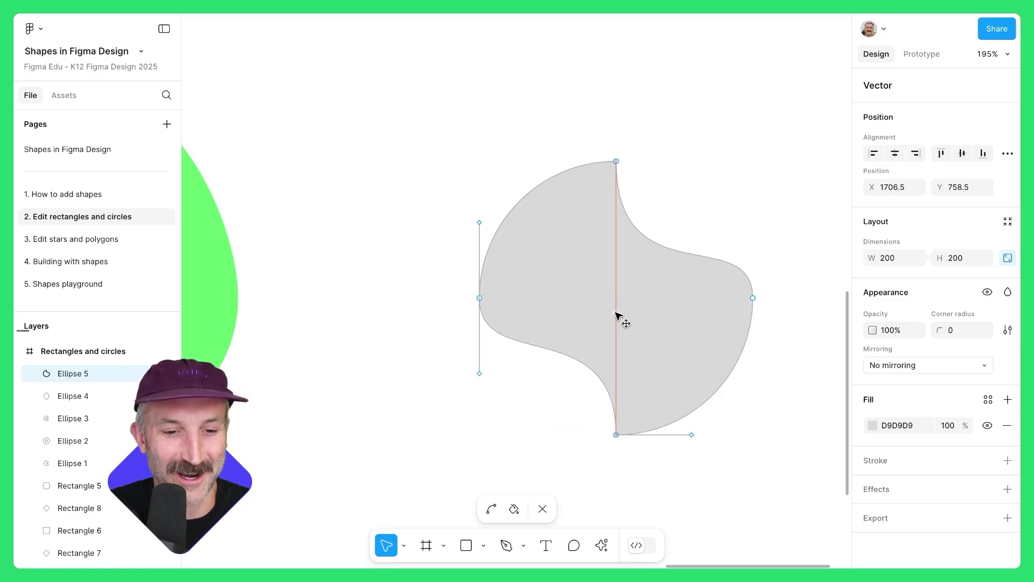
Bend the blob's upper-left and upper-right curves into waves
left_click(491, 509)
left_click_drag(510, 222, 489, 208)
left_click_drag(647, 243, 662, 251)
key("Escape")
key("Escape")
key("shift+1")
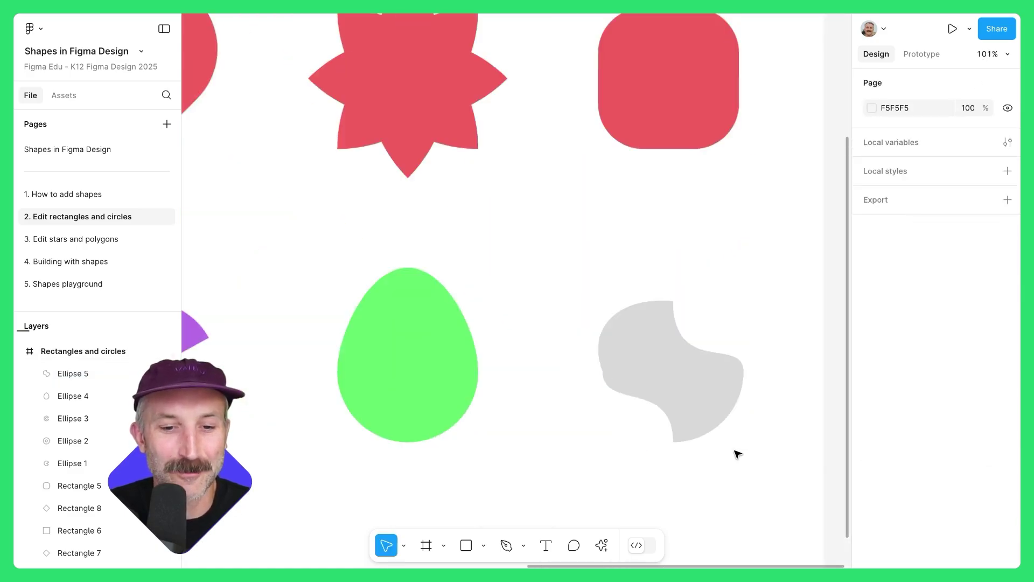
scroll(737, 454, "down", 2)
scroll(663, 340, "down", 2)
scroll(630, 332, "down", 2)
scroll(614, 336, "down", 1)
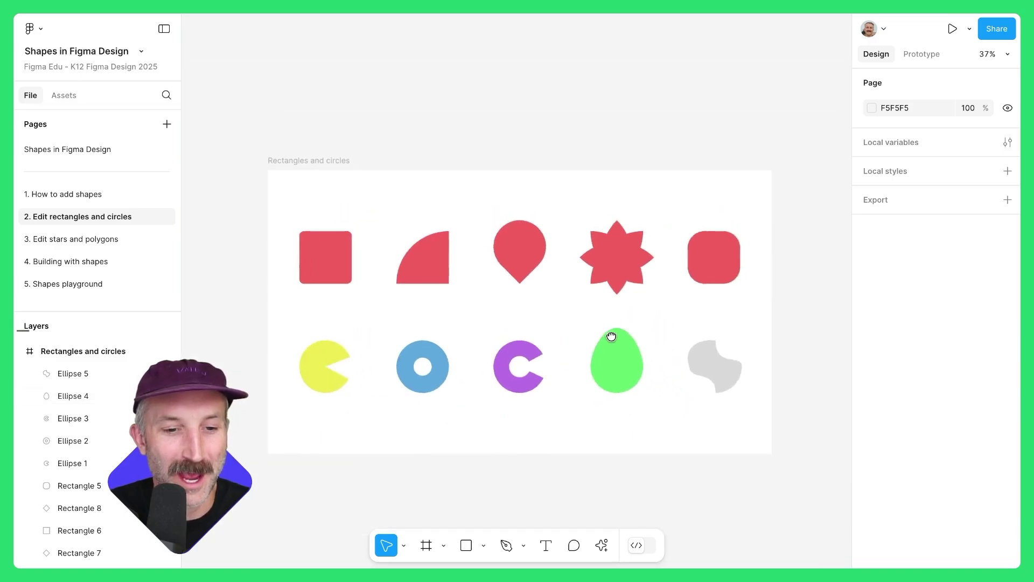
scroll(565, 307, "up", 1)
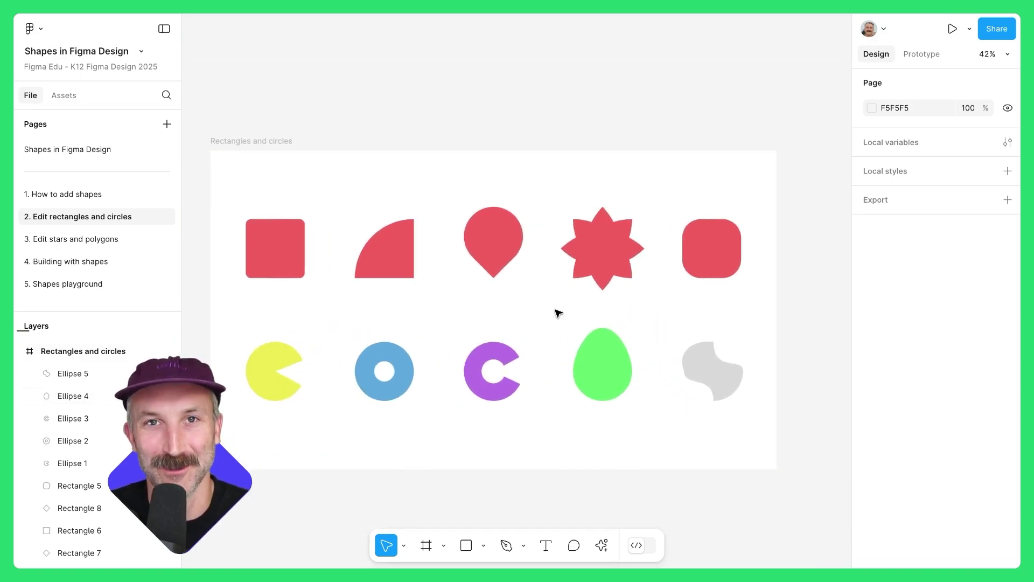
On the Edit stars and polygons page, give the first star seven points
left_click(64, 240)
scroll(295, 240, "up", 3)
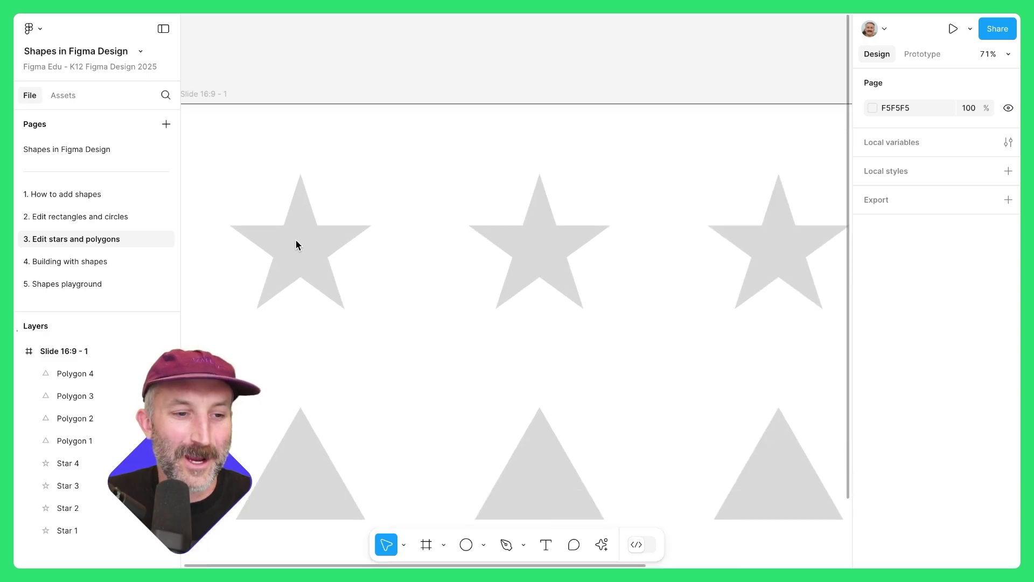
scroll(296, 241, "up", 2)
scroll(366, 242, "up", 1)
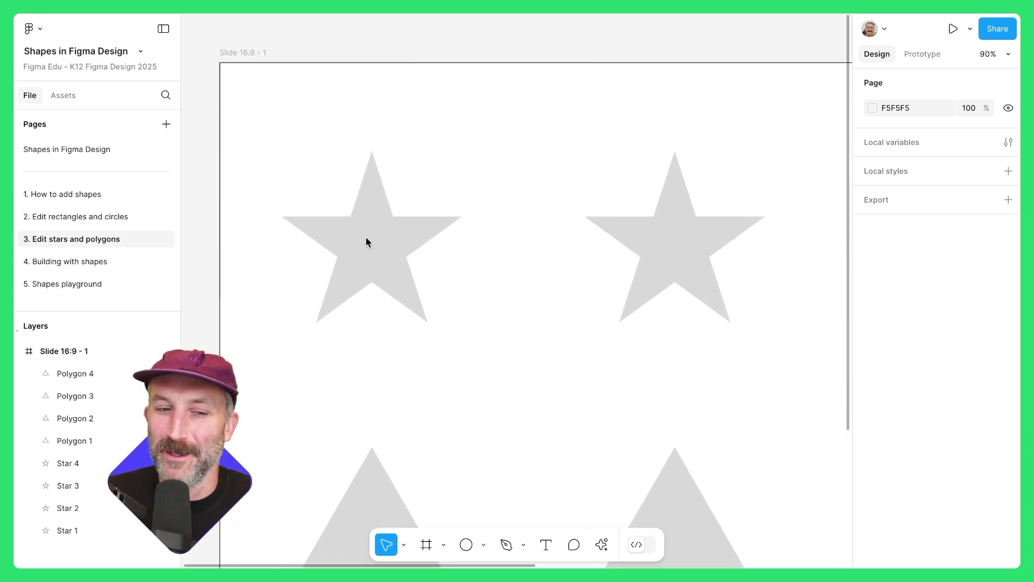
left_click(384, 245)
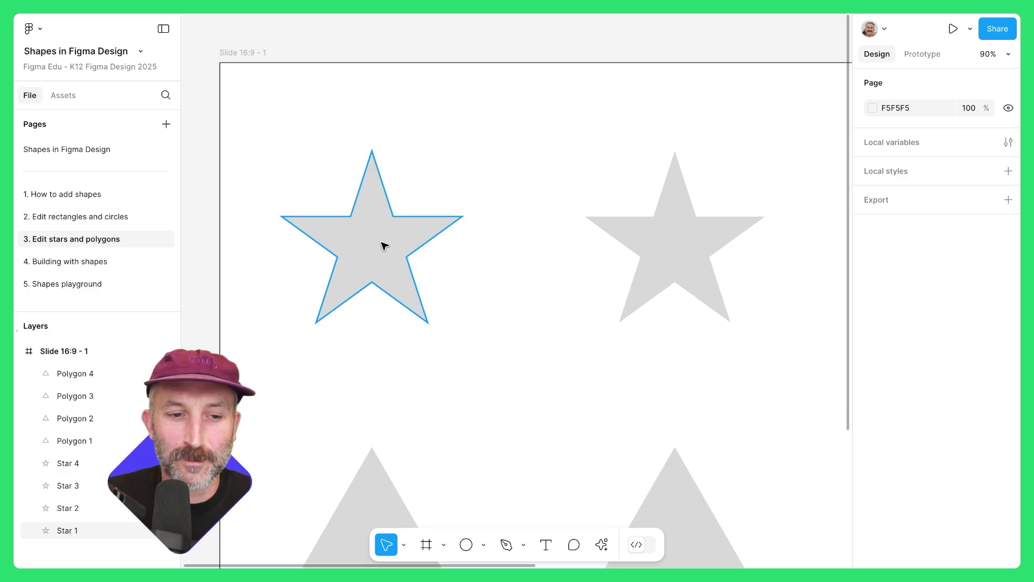
left_click(384, 245)
mouse_move(461, 216)
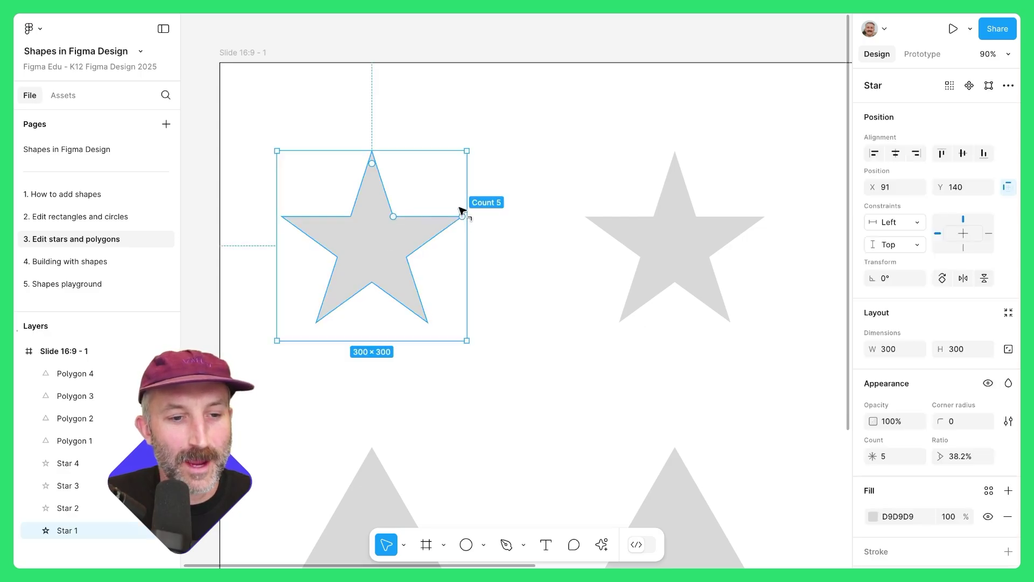
left_click_drag(461, 211, 450, 191)
scroll(485, 231, "left", 5)
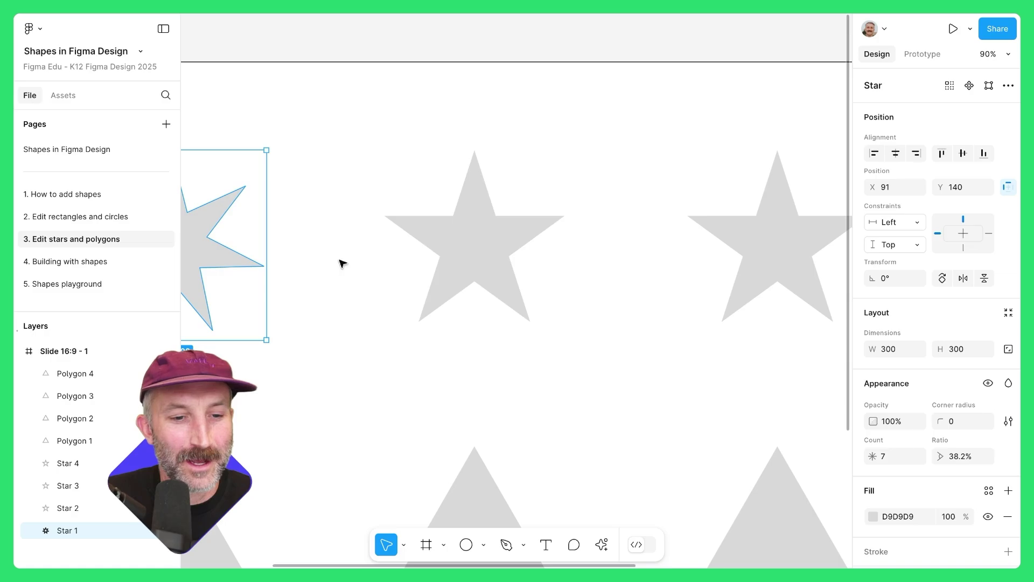
Give the second star eight points with thinner arms
left_click(468, 246)
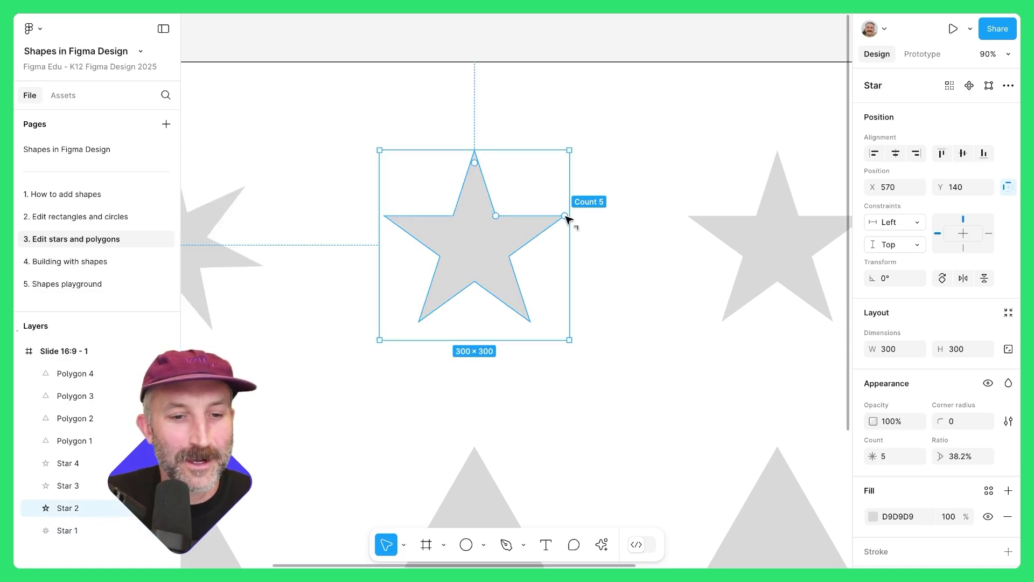
left_click_drag(569, 218, 557, 174)
left_click_drag(489, 212, 482, 225)
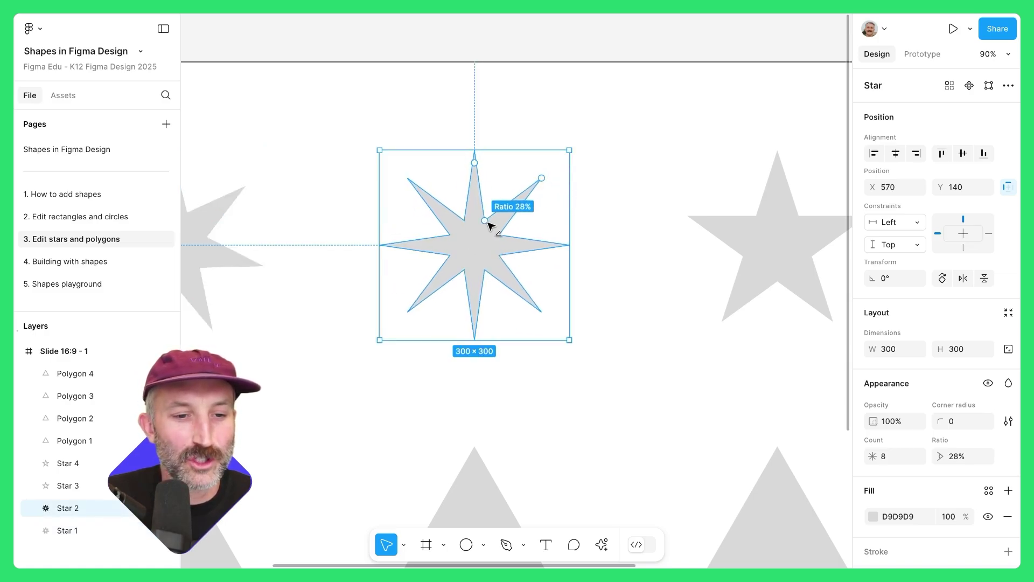
Make the third star 16 points with short spikes rounded into waves
left_click_drag(705, 281, 610, 280)
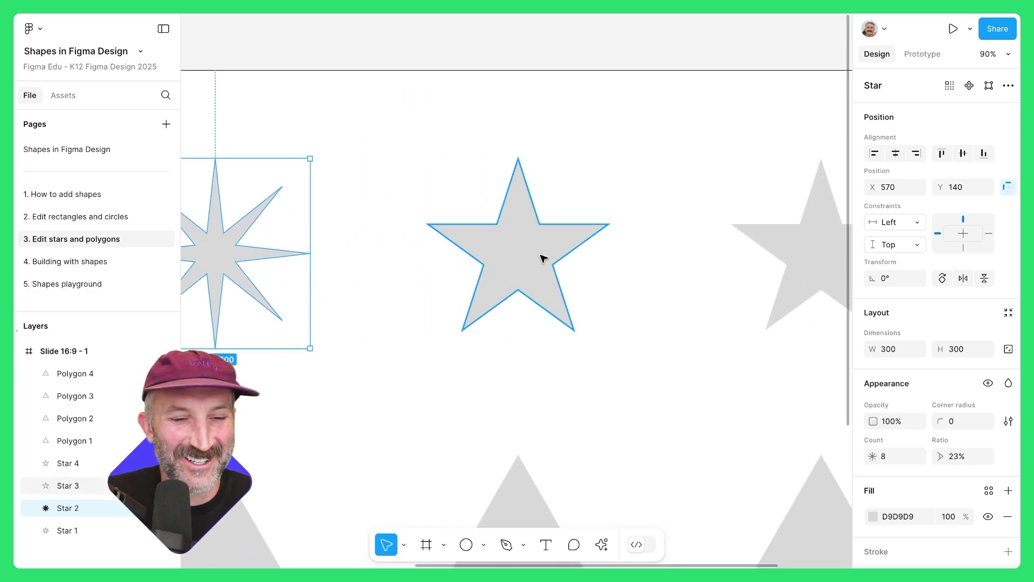
left_click(541, 262)
left_click_drag(610, 227, 554, 166)
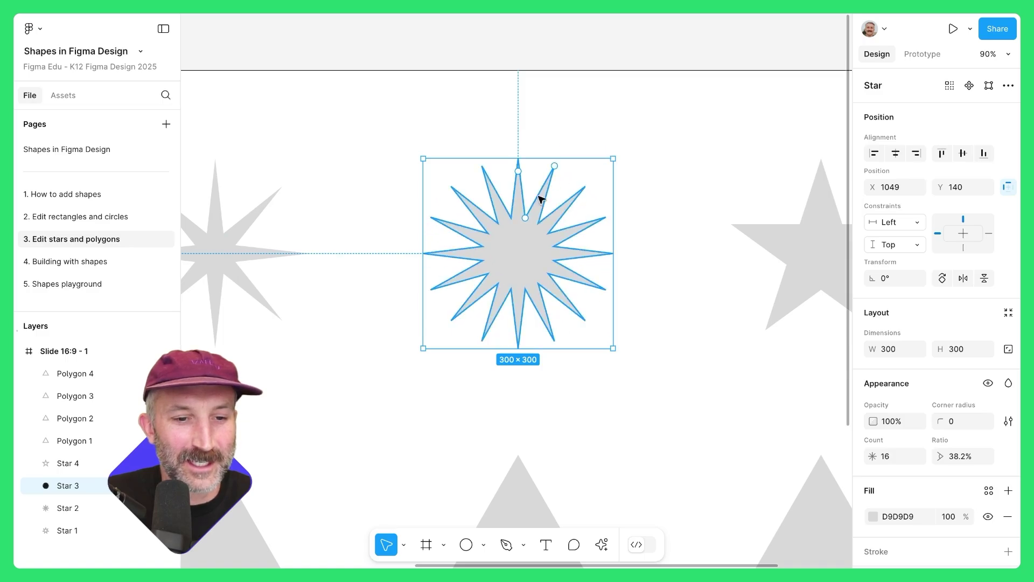
left_click_drag(525, 219, 532, 185)
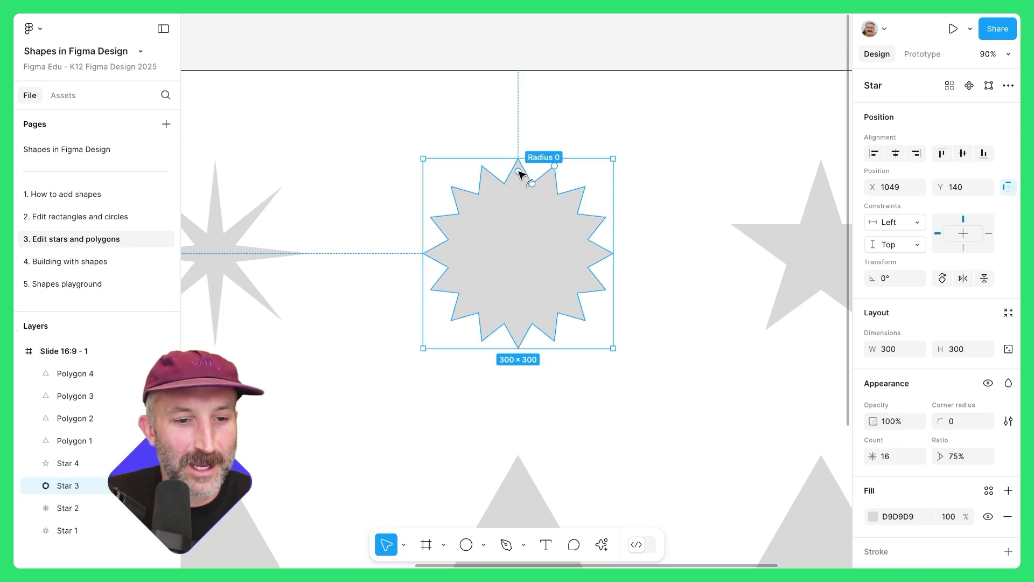
mouse_move(520, 172)
left_mouse_down()
mouse_move(551, 181)
mouse_move(545, 175)
left_mouse_up()
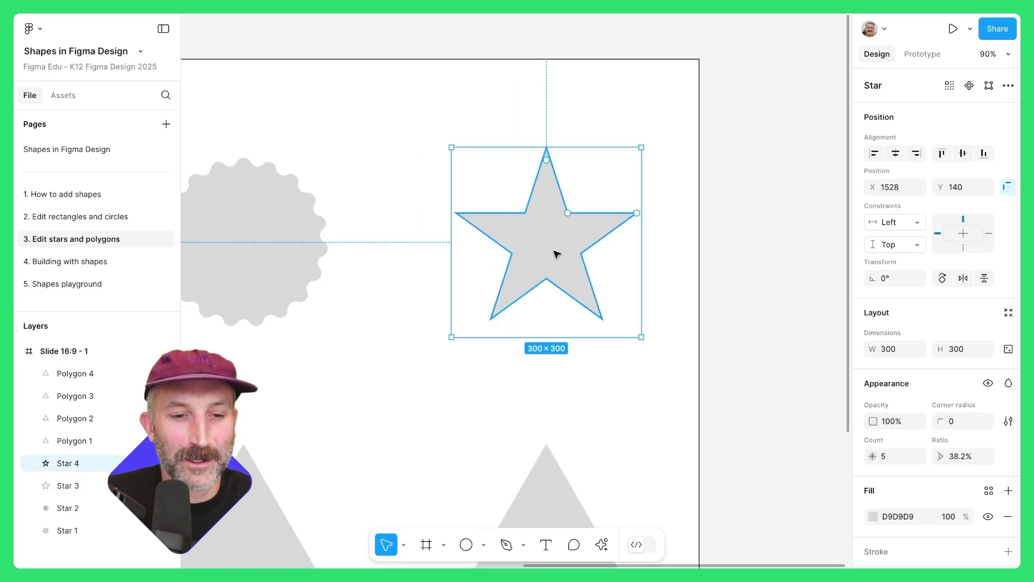
Delete the fourth star's four inner vertices, leaving a notched pentagon
double_click(557, 254)
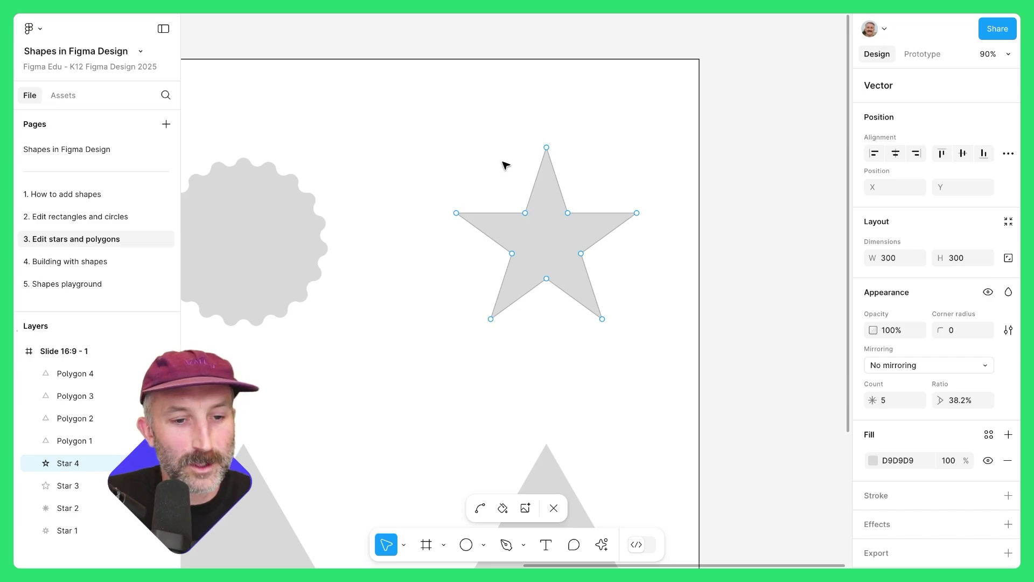
left_click_drag(499, 188, 595, 270)
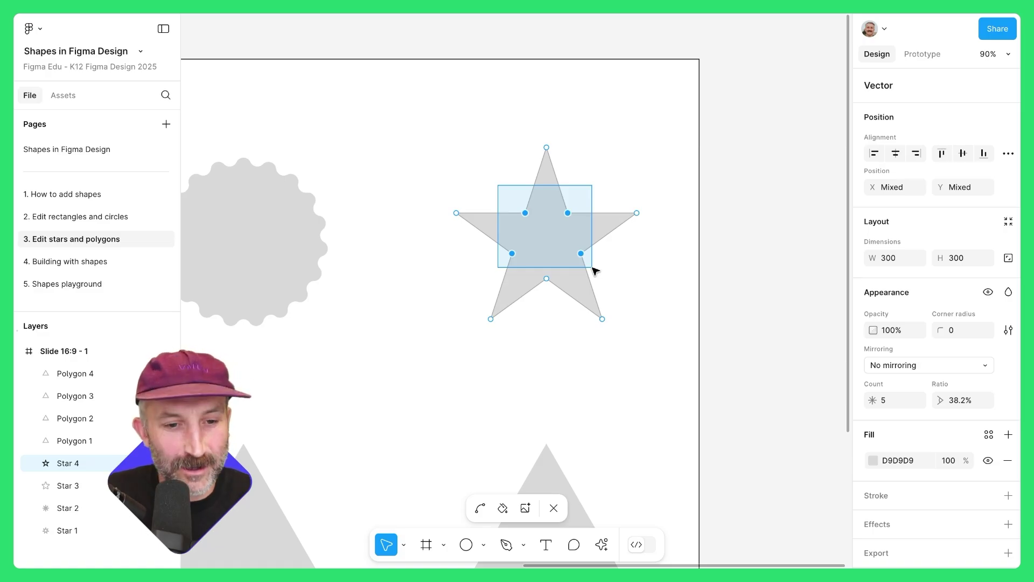
key("shift")
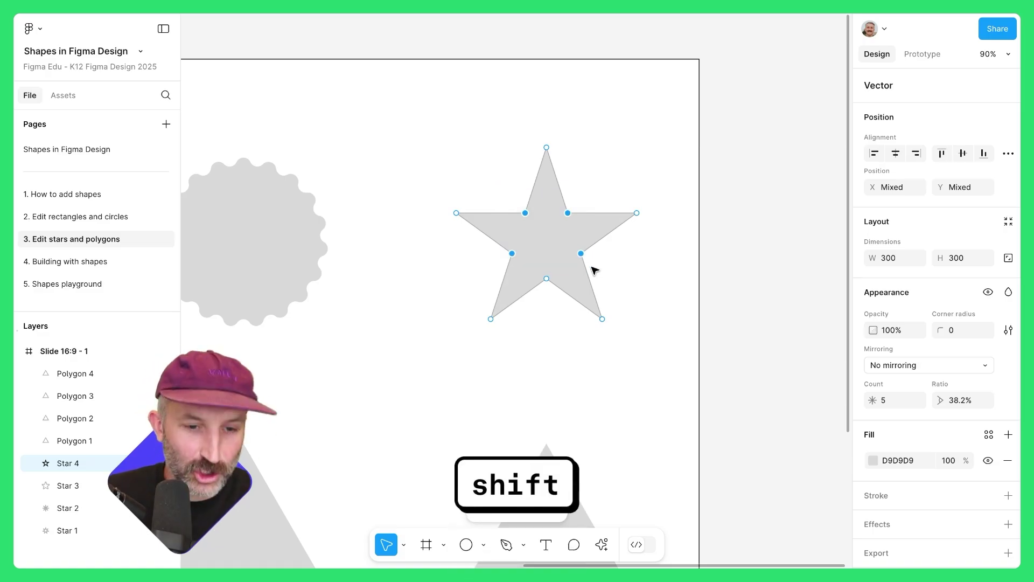
key("shift+BackSpace")
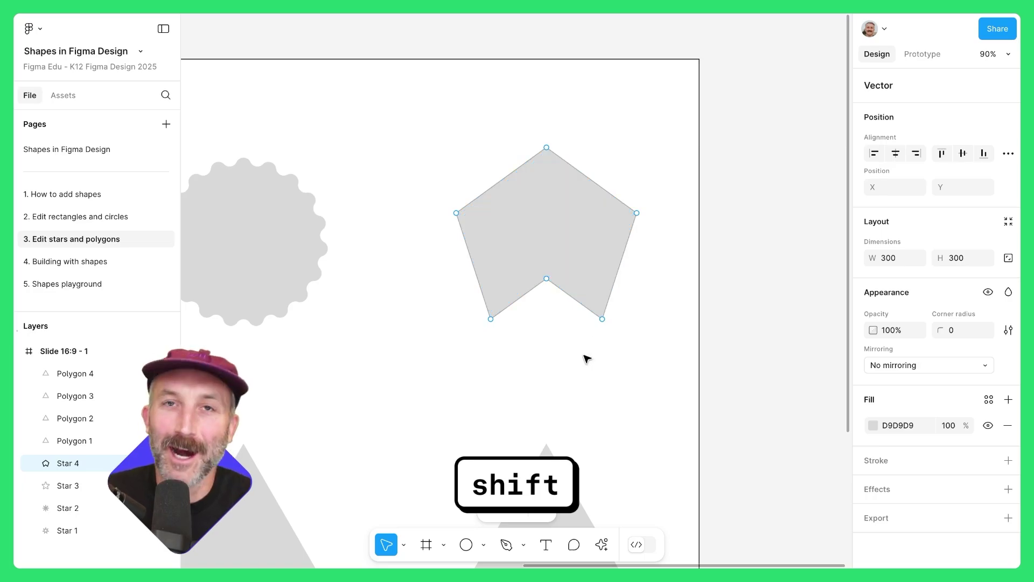
key("Return")
key("Escape")
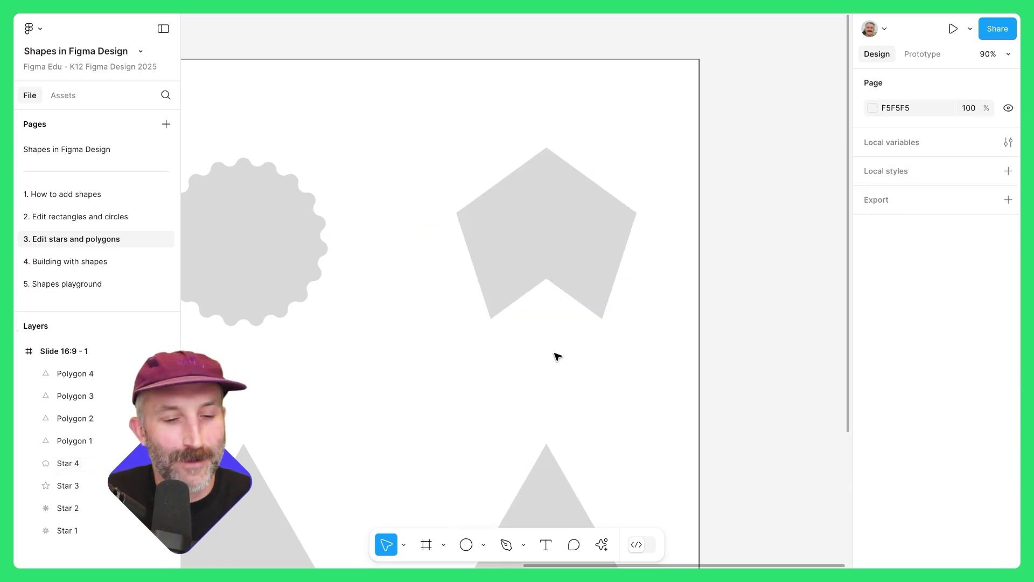
key("shift+1")
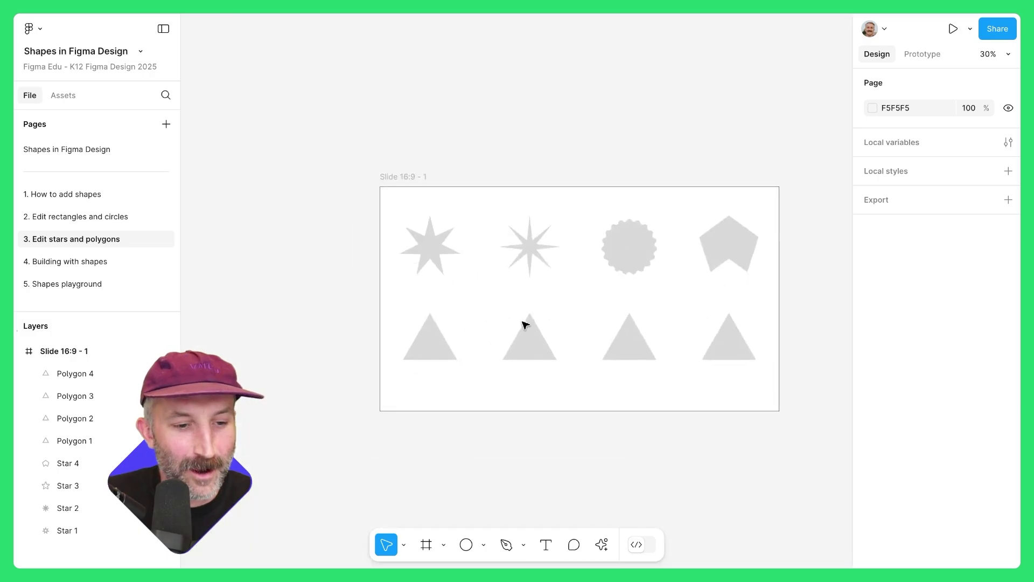
scroll(526, 324, "up", 5)
Turn the first two triangles into hexagons, rounding the second one's corners
left_click(471, 316)
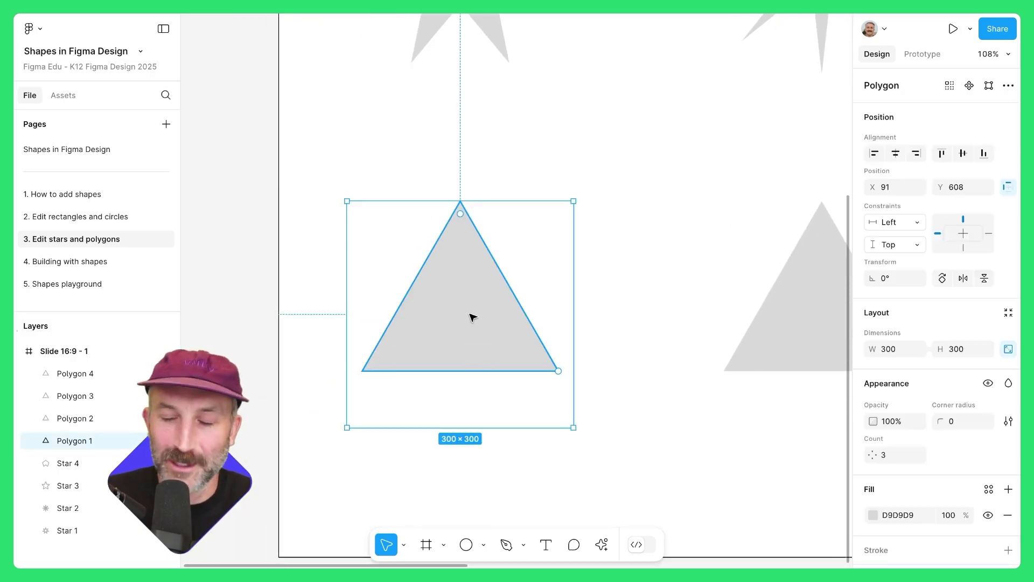
mouse_move(558, 372)
left_click_drag(561, 373, 557, 296)
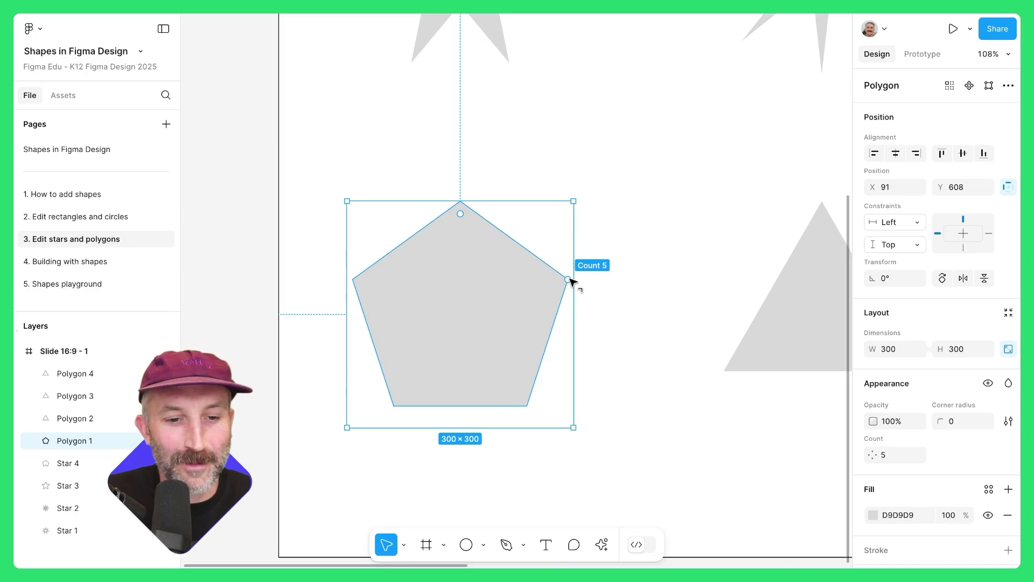
left_click_drag(570, 281, 559, 259)
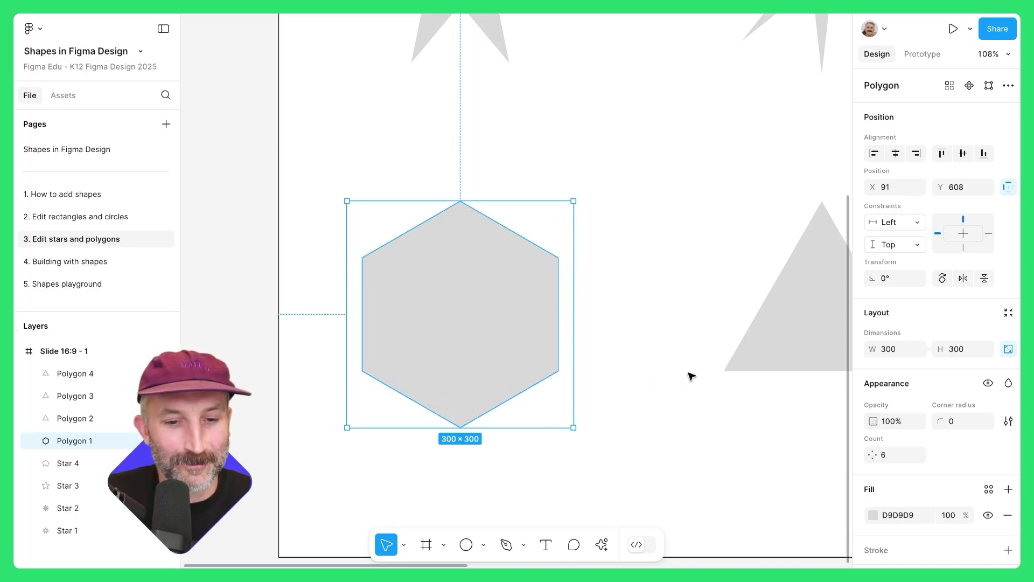
scroll(687, 376, "right", 5)
left_click(555, 335)
mouse_move(640, 265)
left_click_drag(641, 376, 639, 265)
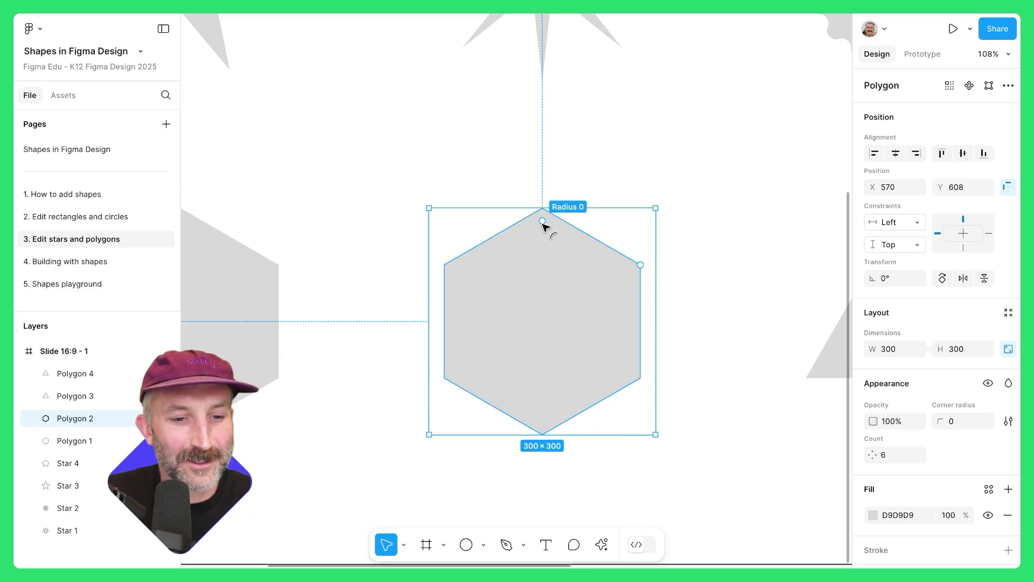
left_click_drag(543, 221, 543, 238)
Give the third triangle seven sides
left_click_drag(736, 404, 500, 412)
left_click(622, 323)
mouse_move(644, 339)
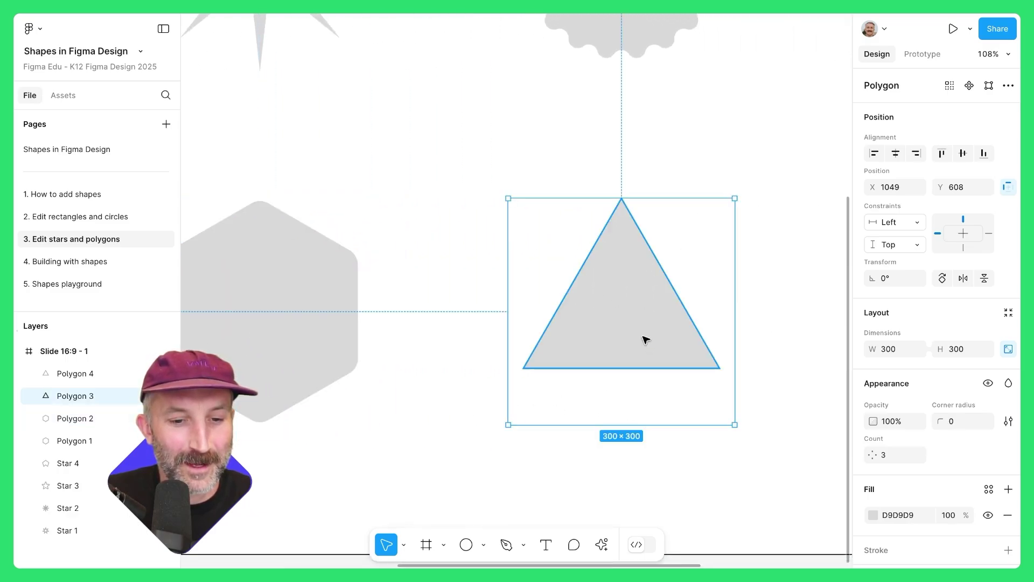
left_click_drag(722, 371, 702, 259)
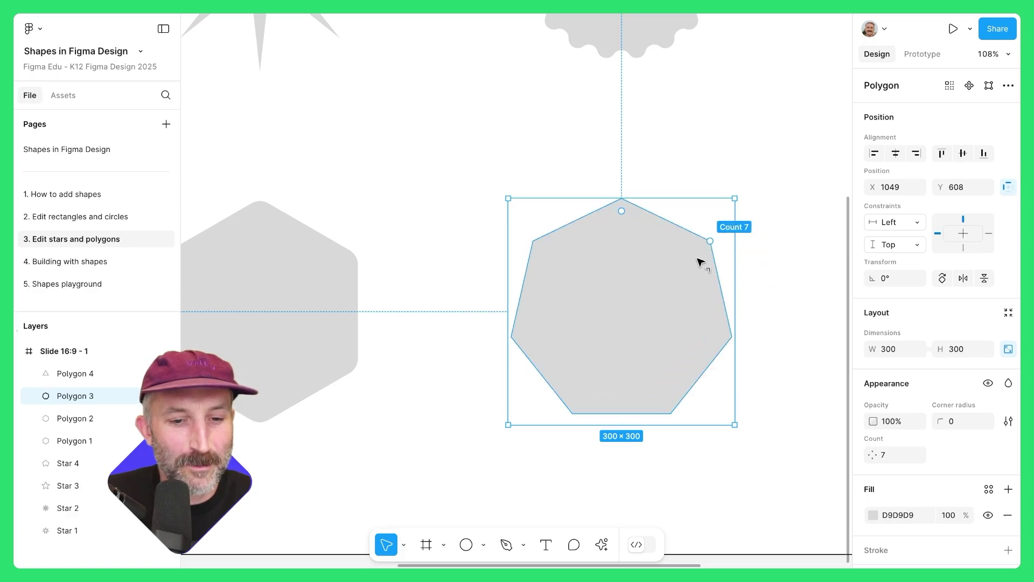
Delete the heptagon's top three corner points, leaving a wide trapezoid
double_click(655, 312)
left_click_drag(476, 199, 751, 319)
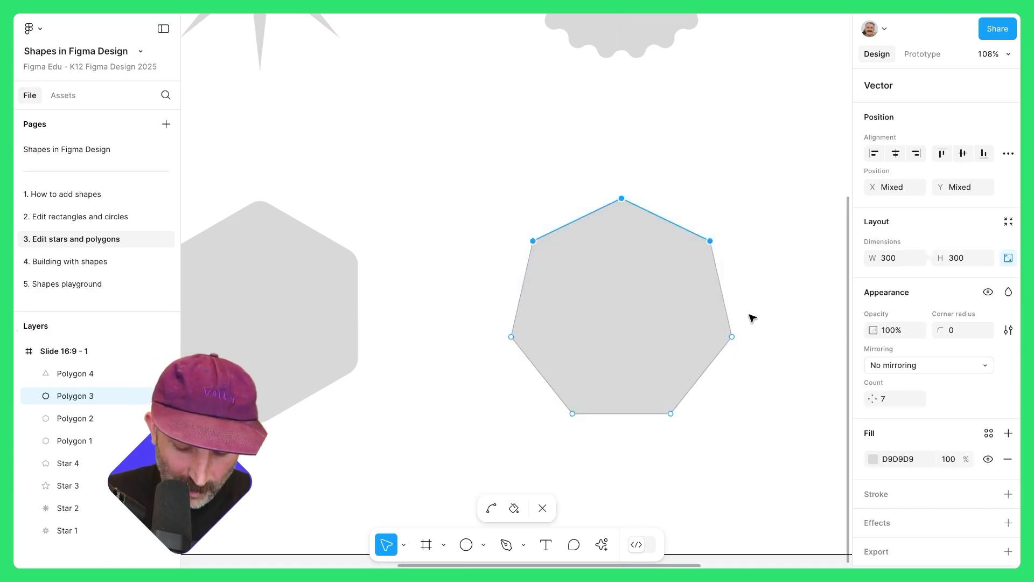
key("Delete")
key("Escape")
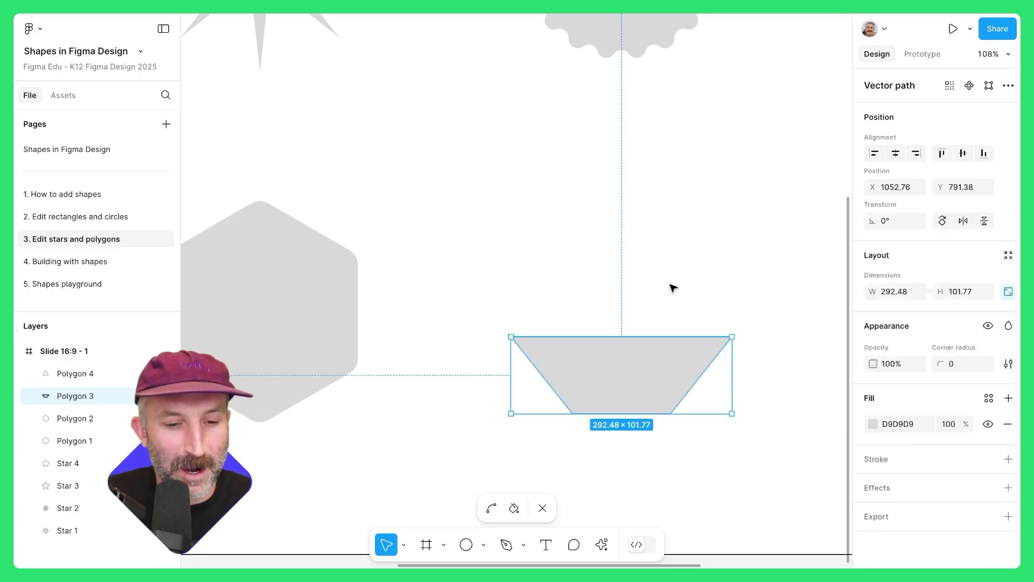
key("Escape")
scroll(675, 288, "right", 2)
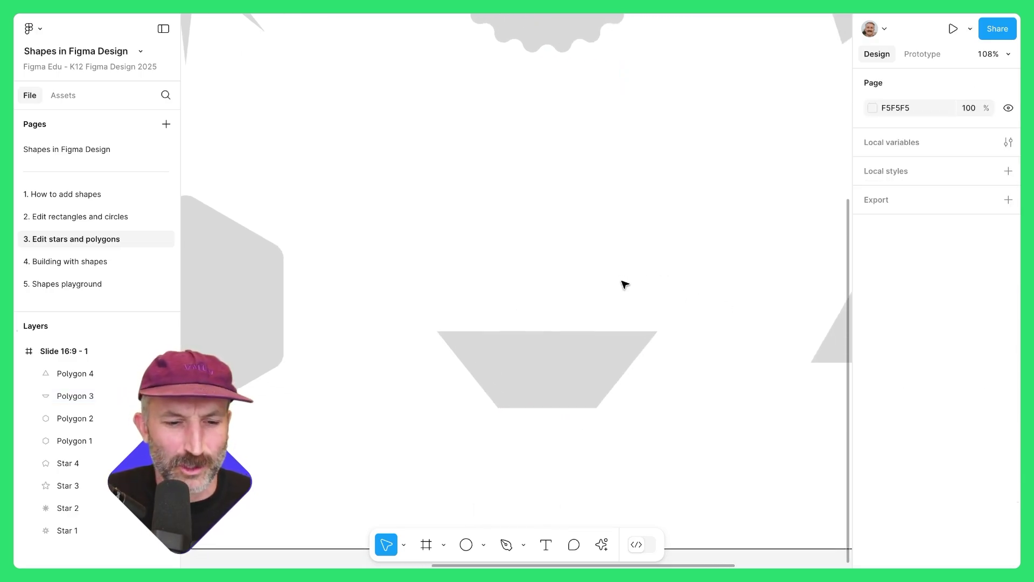
left_click(560, 365)
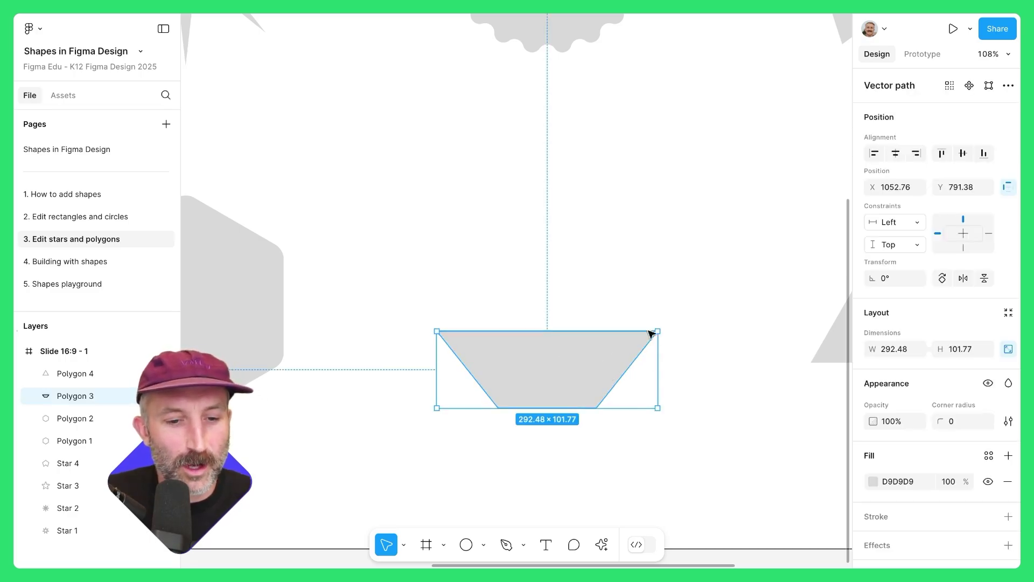
left_click(273, 334)
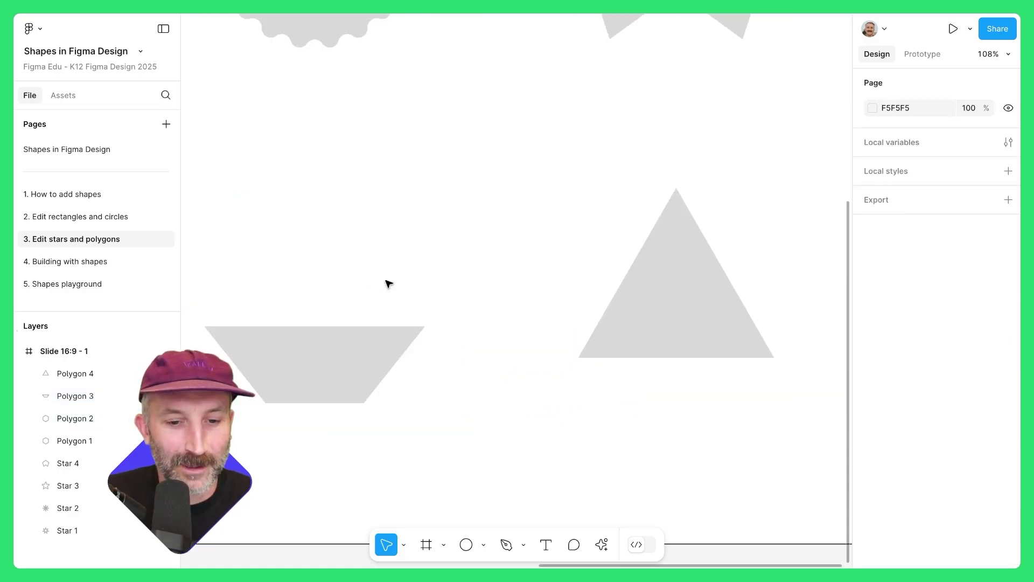
Add a point on the triangle's right edge, pull it inward, and give it a 300 corner radius
left_click(661, 317)
double_click(661, 317)
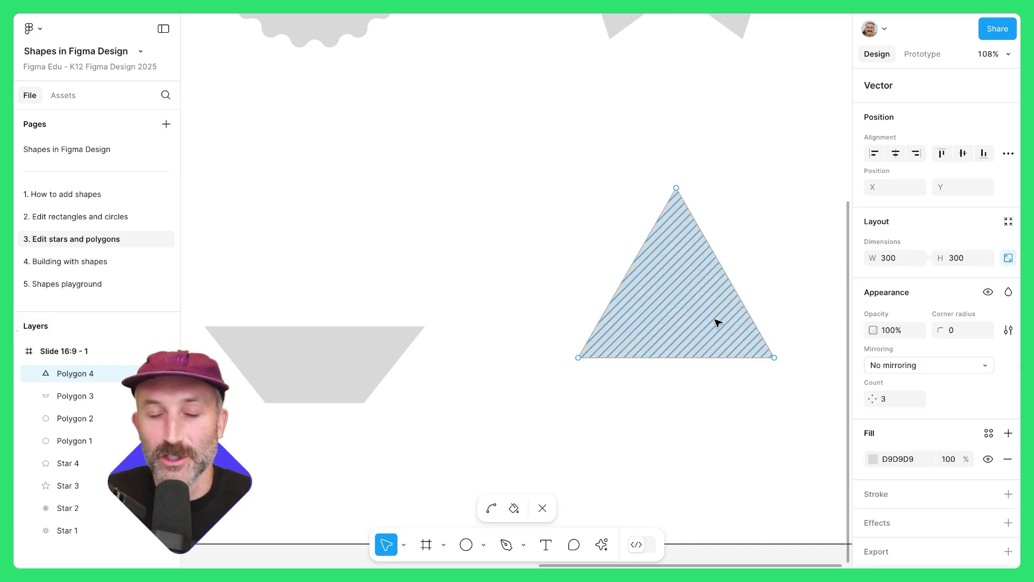
key("p")
scroll(731, 279, "up", 5)
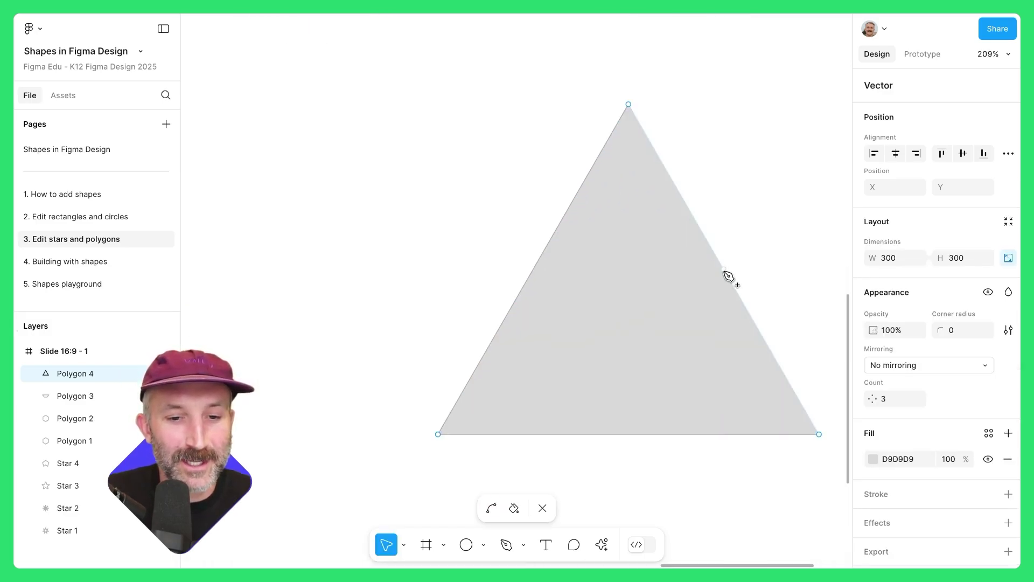
left_click(731, 279)
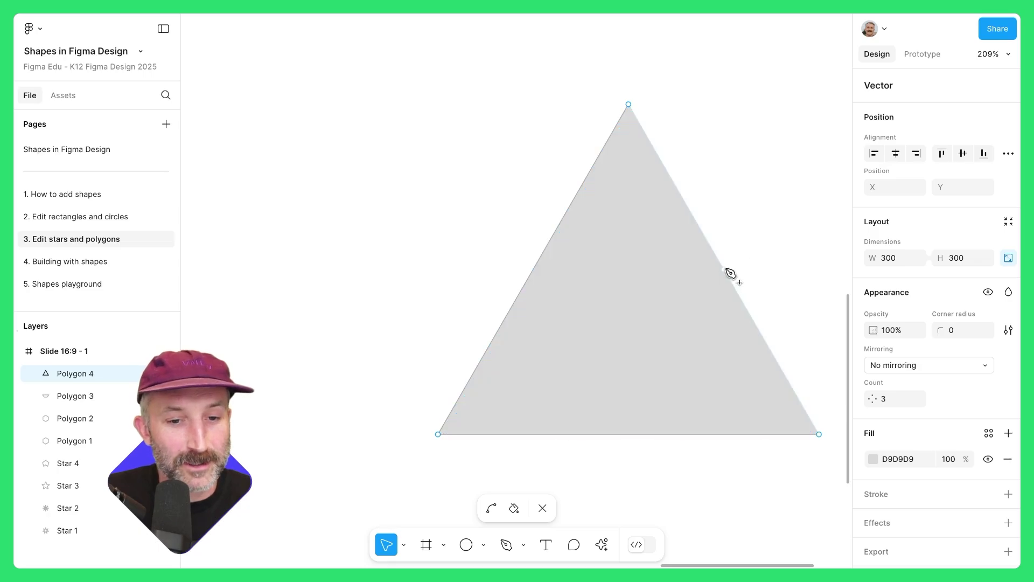
left_click_drag(731, 279, 664, 316)
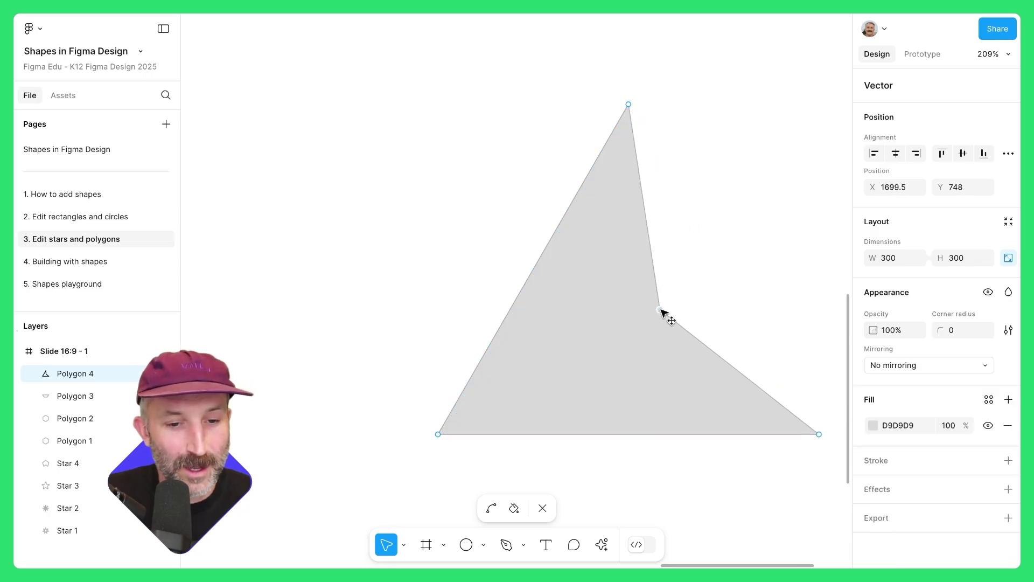
left_click_drag(665, 314, 670, 310)
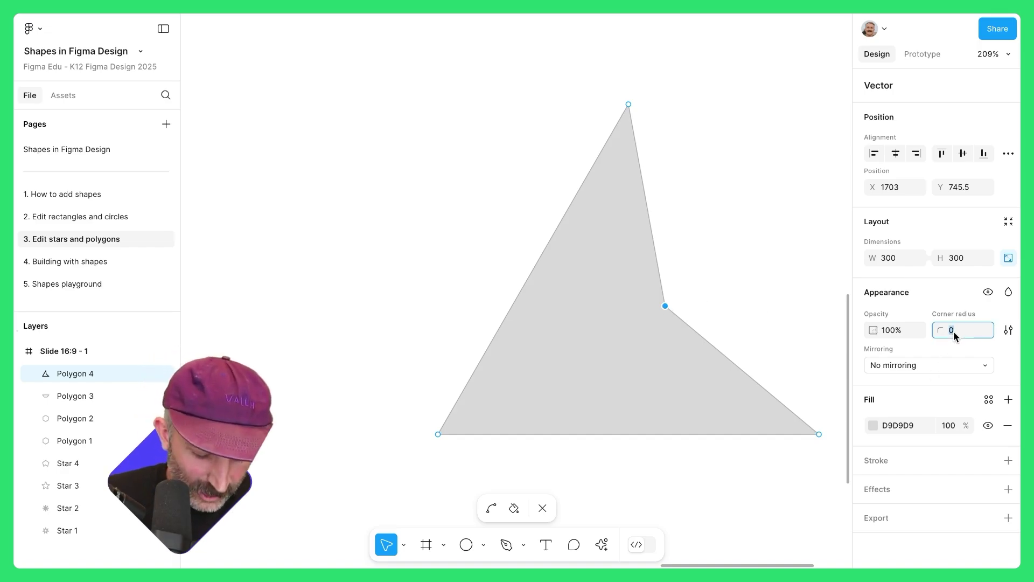
type("300")
key("Return")
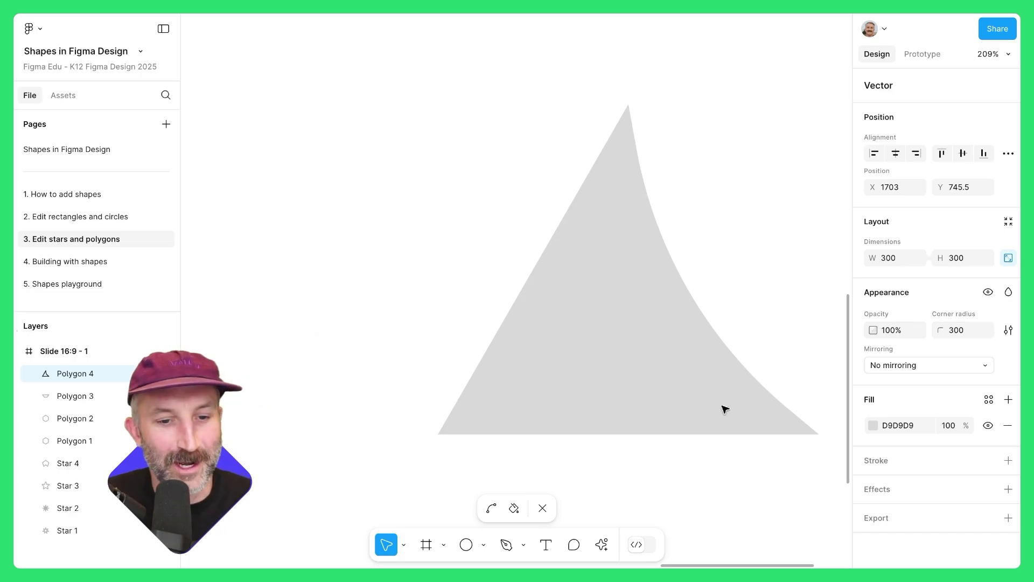
scroll(727, 404, "down", 3)
key("Escape")
key("shift+1")
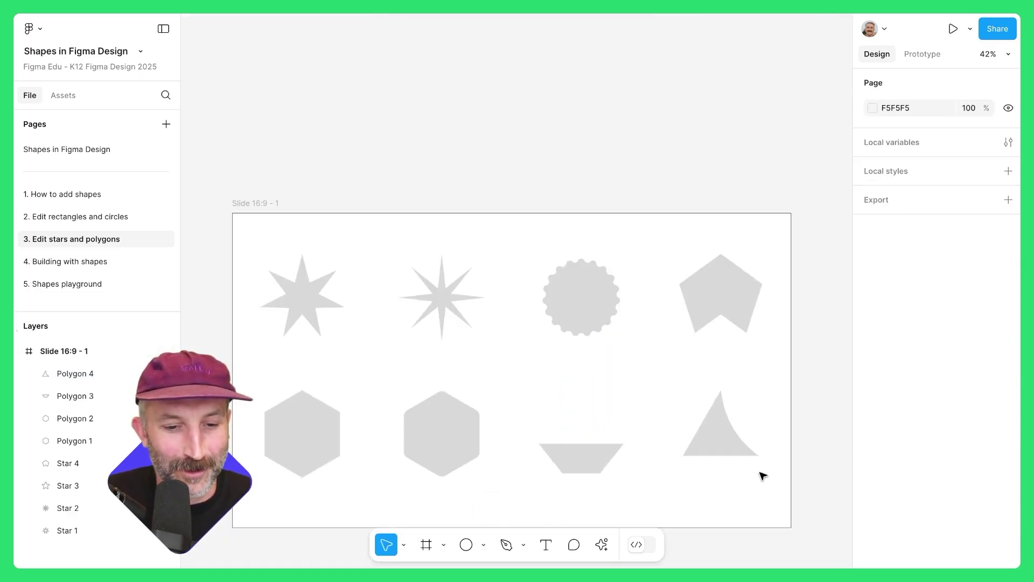
Browse pages 2 and 3, then switch to '4. Building with shapes'
left_click_drag(566, 268, 569, 227)
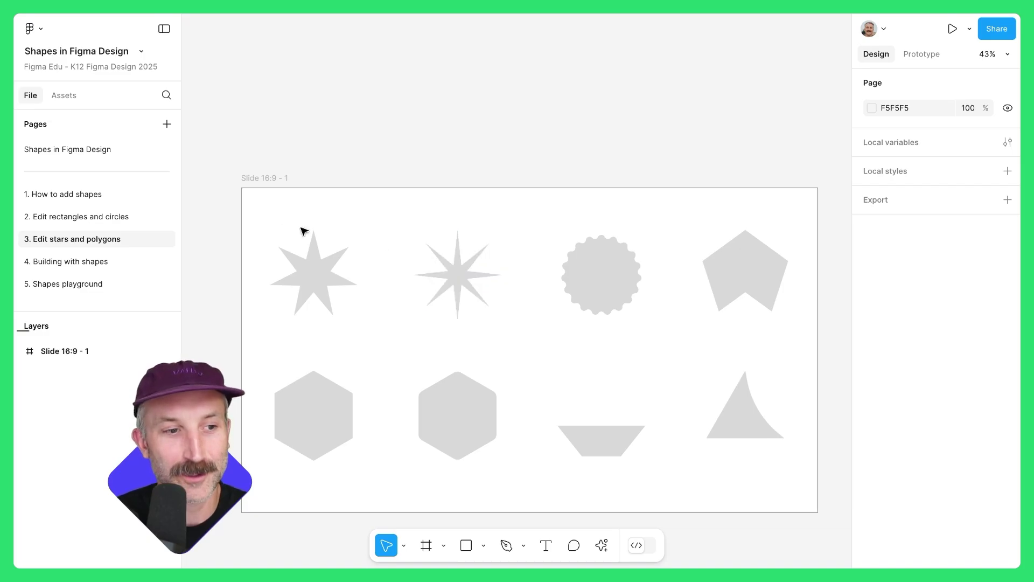
left_click(61, 214)
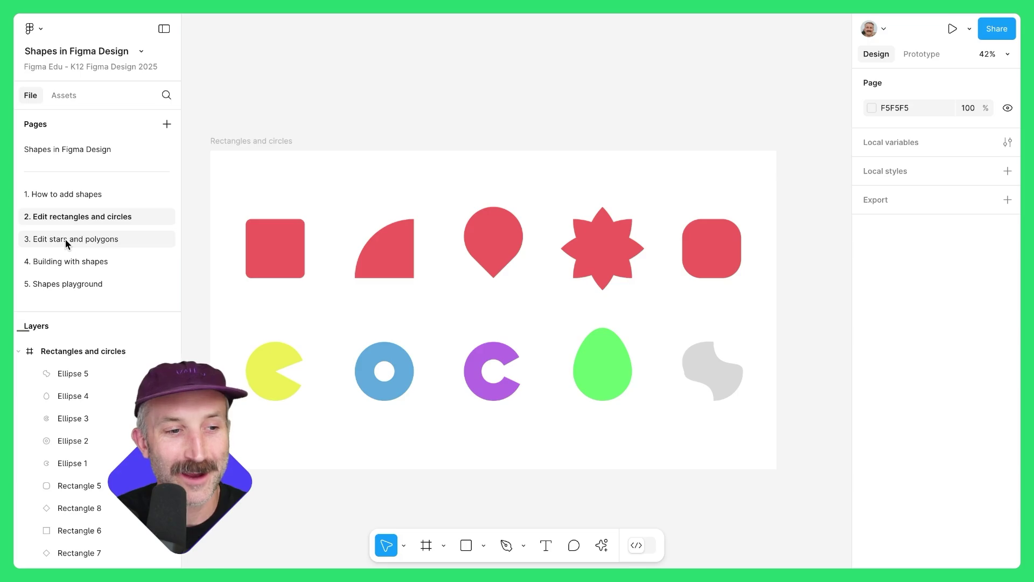
left_click(67, 240)
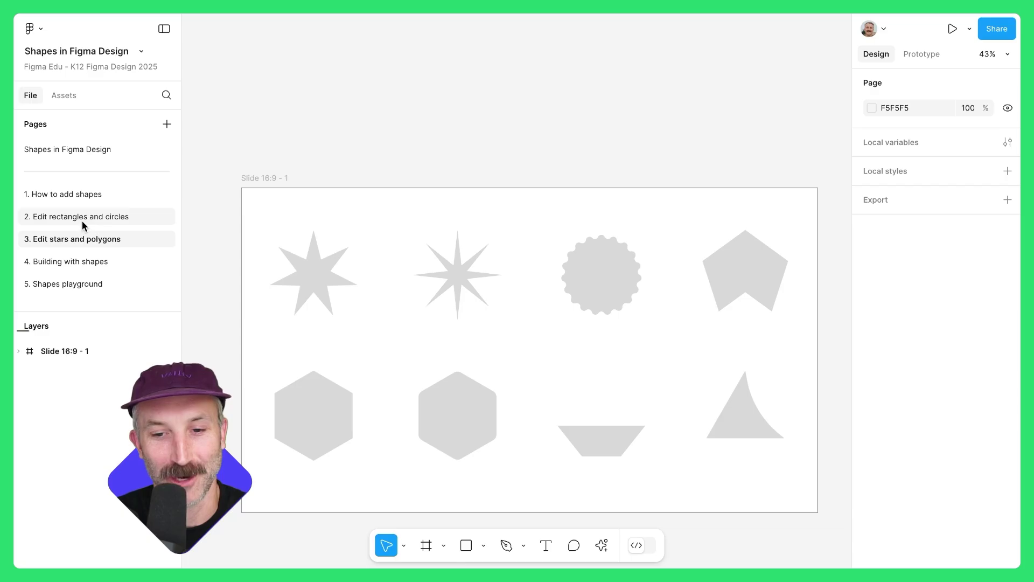
left_click(55, 261)
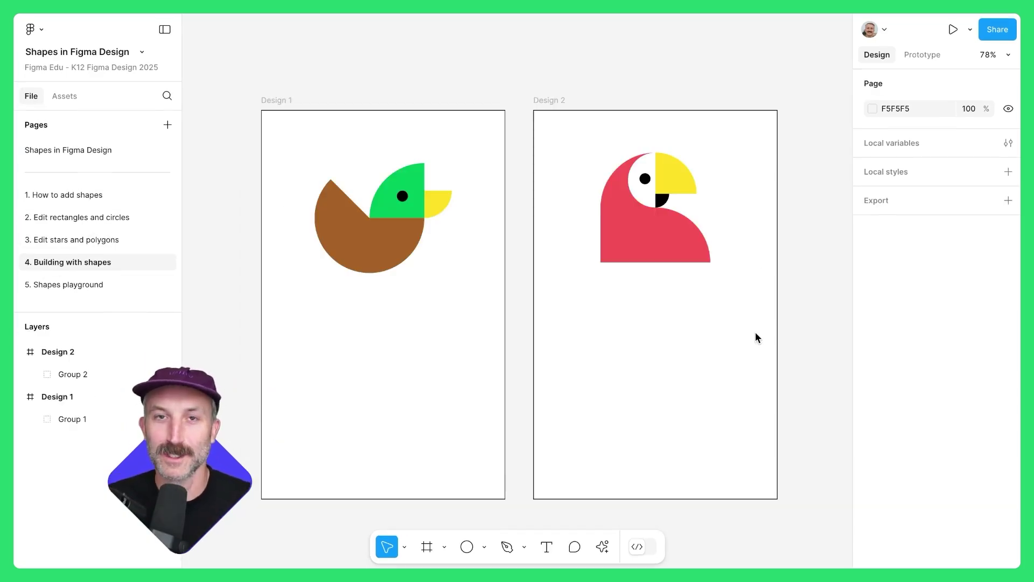
scroll(364, 326, "up", 5)
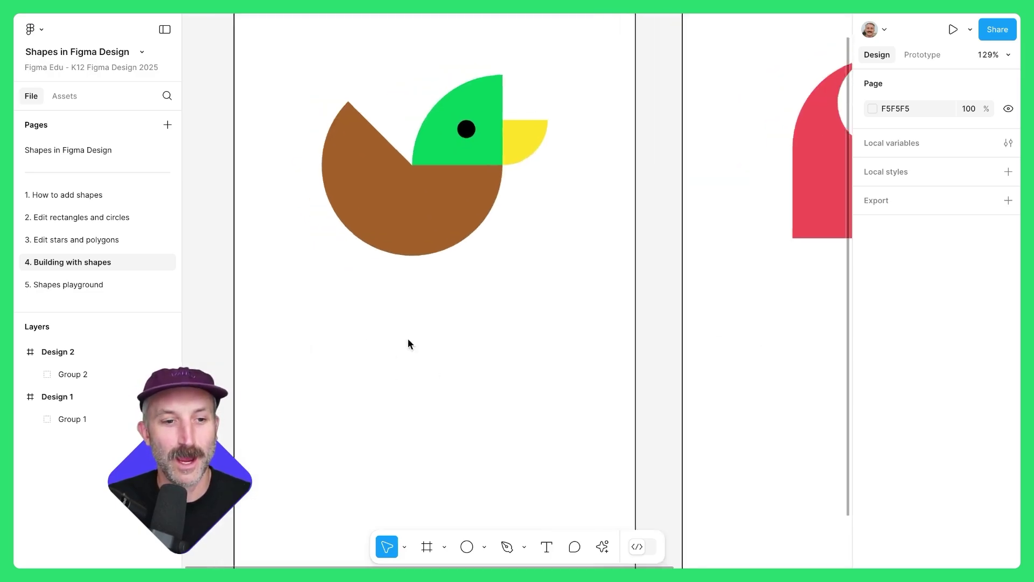
Draw a circle below the duck and set its width to 200
key("o")
left_click_drag(355, 321, 523, 486)
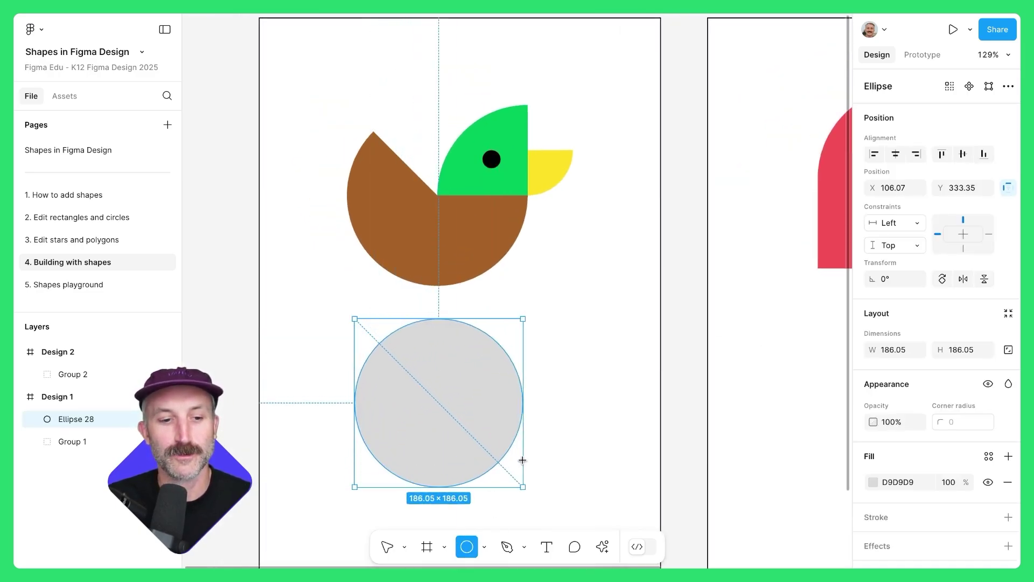
double_click(898, 350)
type("200")
key("Return")
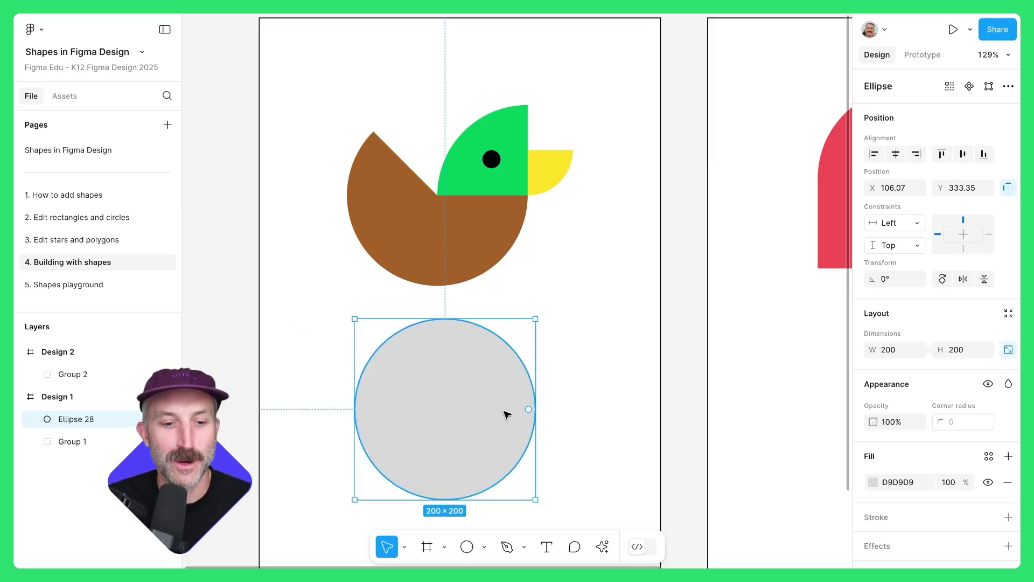
Cut the circle into a 62.5% pie and fill it with the duck's brown
left_click_drag(531, 411, 397, 360)
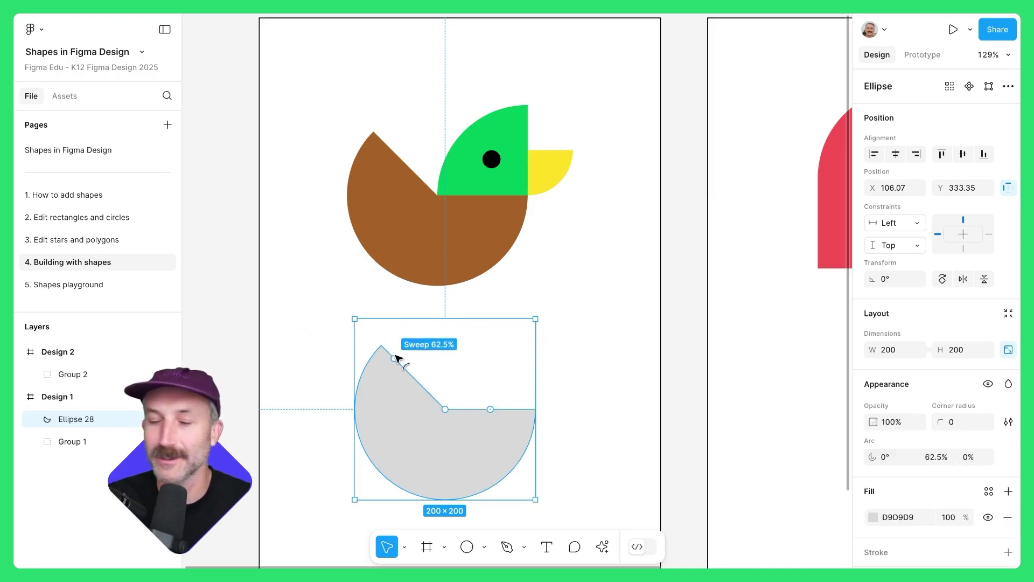
left_click(874, 516)
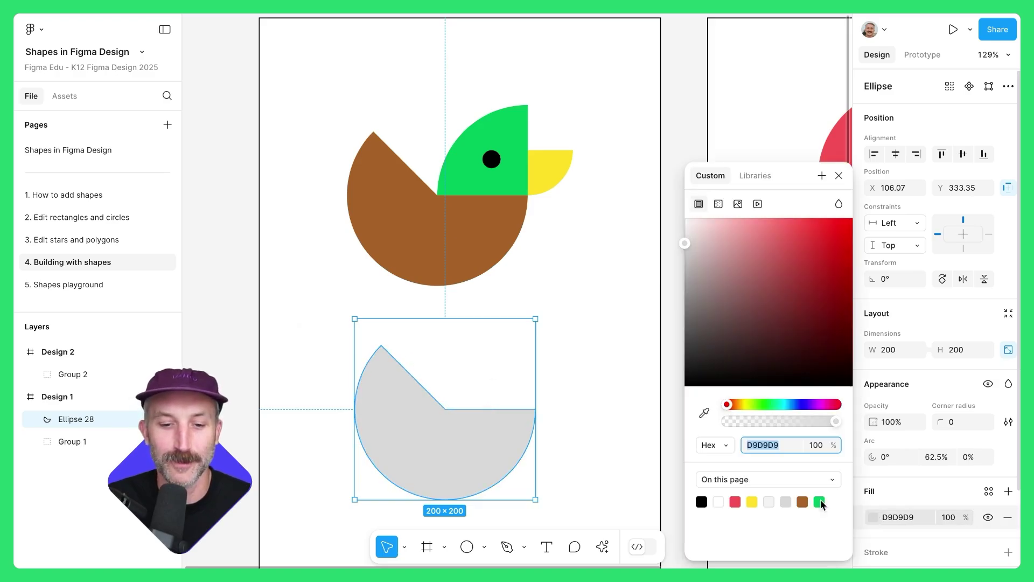
left_click(703, 414)
left_click(437, 242)
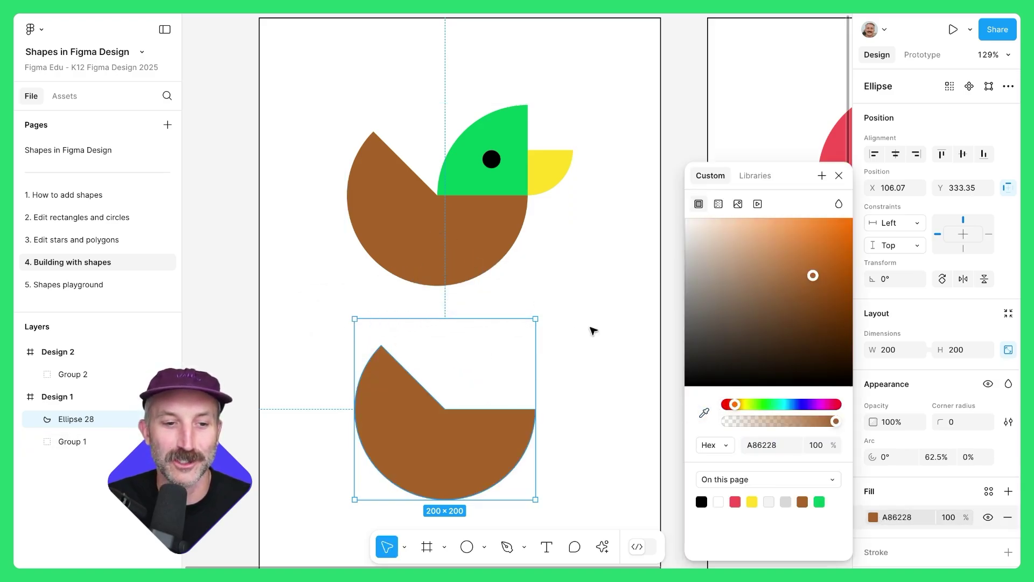
left_click(618, 350)
scroll(609, 381, "down", 2)
Draw a 100×100 square on top of the second duck's brown pie body
left_click(469, 372)
left_click(588, 397)
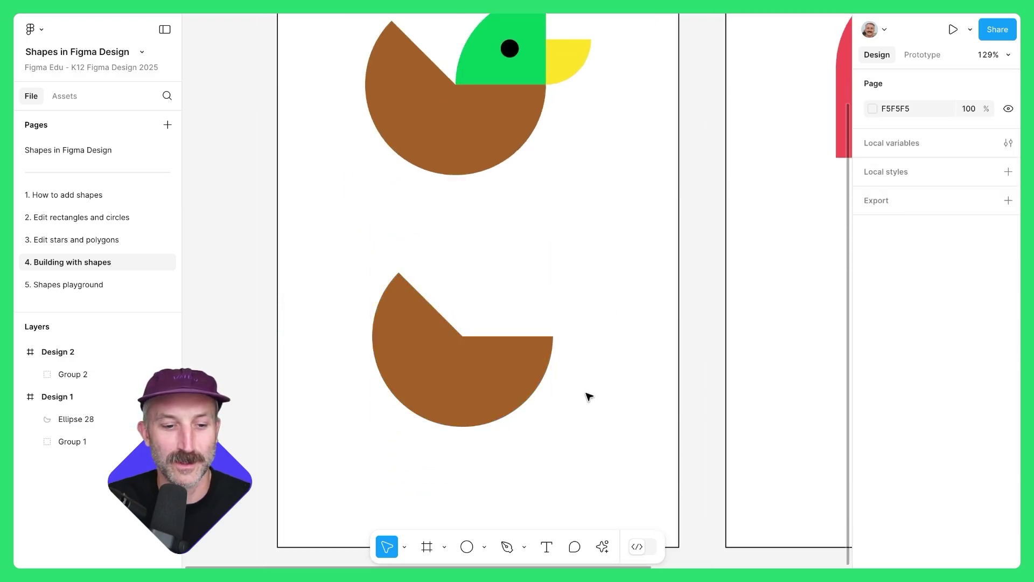
left_click(483, 546)
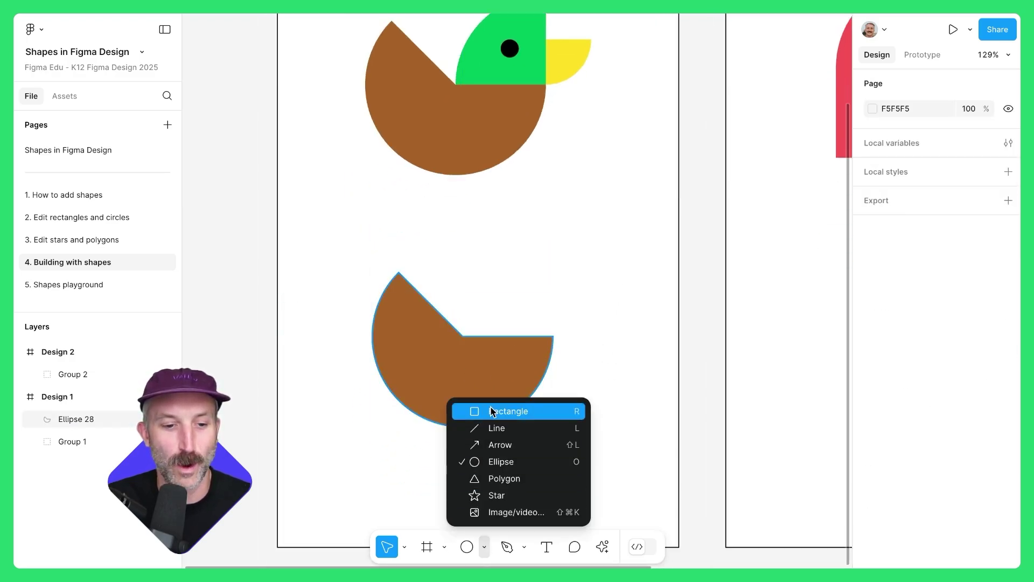
left_click(517, 404)
left_click_drag(457, 257, 540, 340)
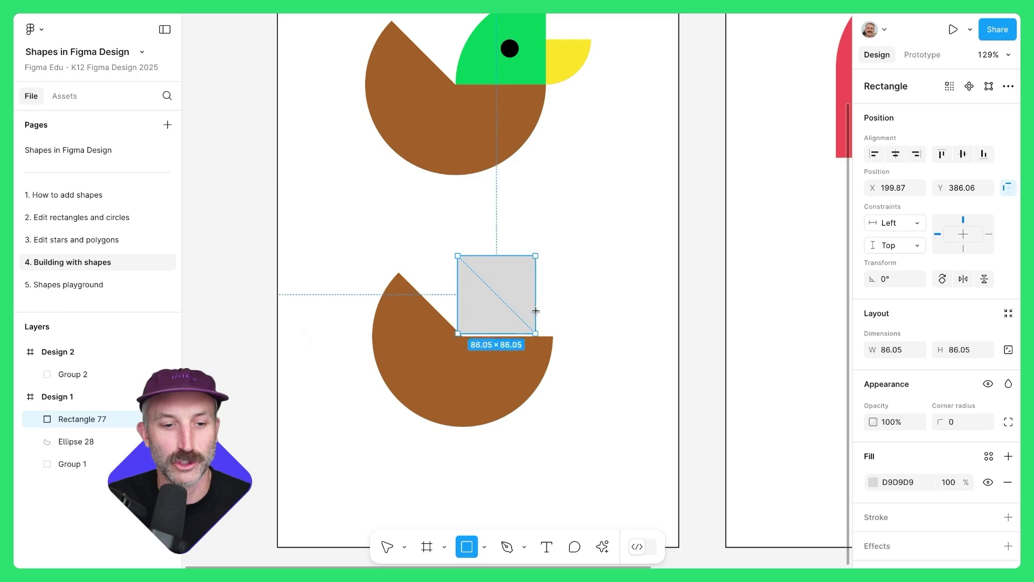
left_click(967, 349)
type("100")
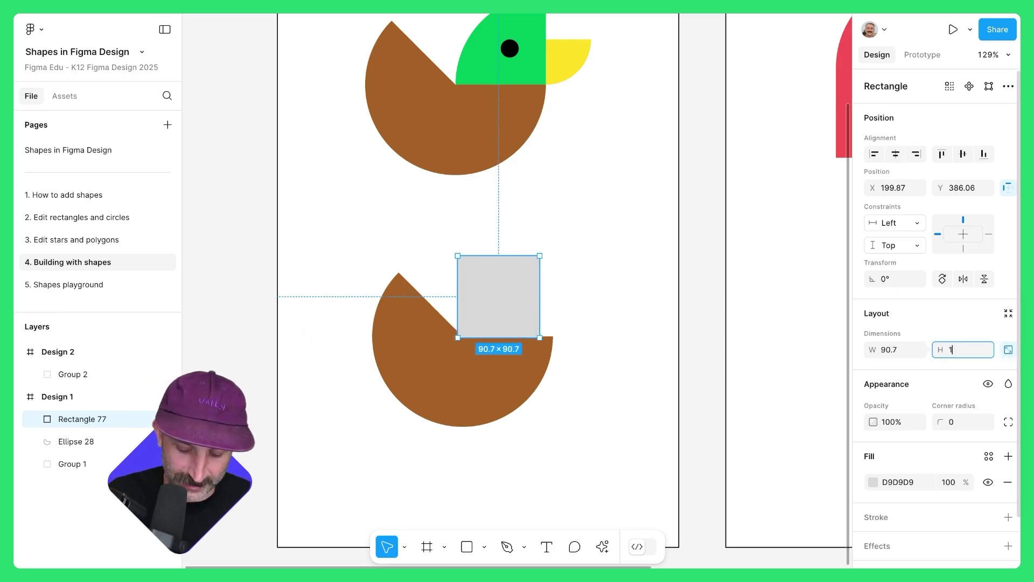
key("Return")
left_click_drag(503, 303, 507, 292)
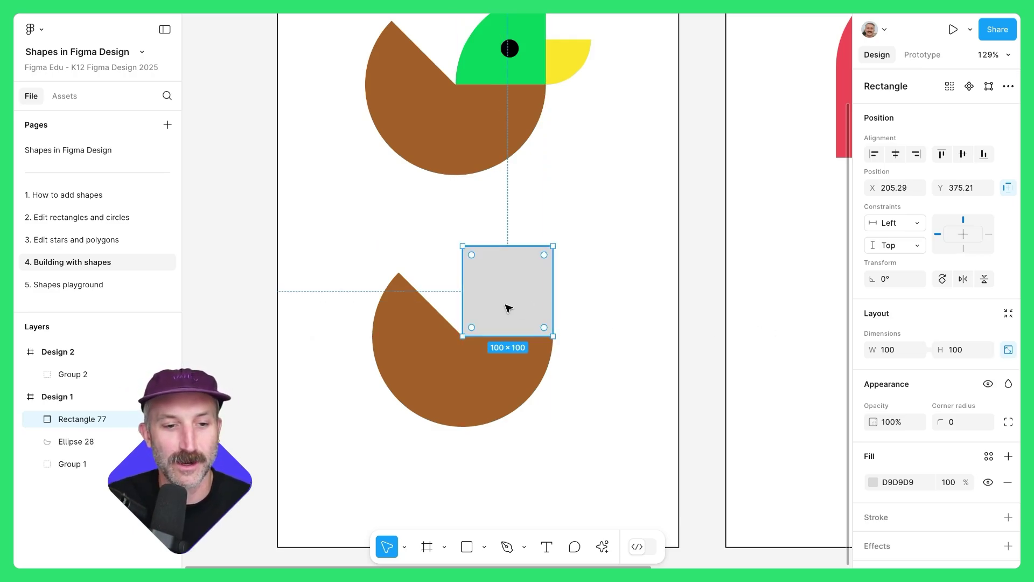
Round one corner to radius 100 and fill it with the first duck's green
double_click(503, 300)
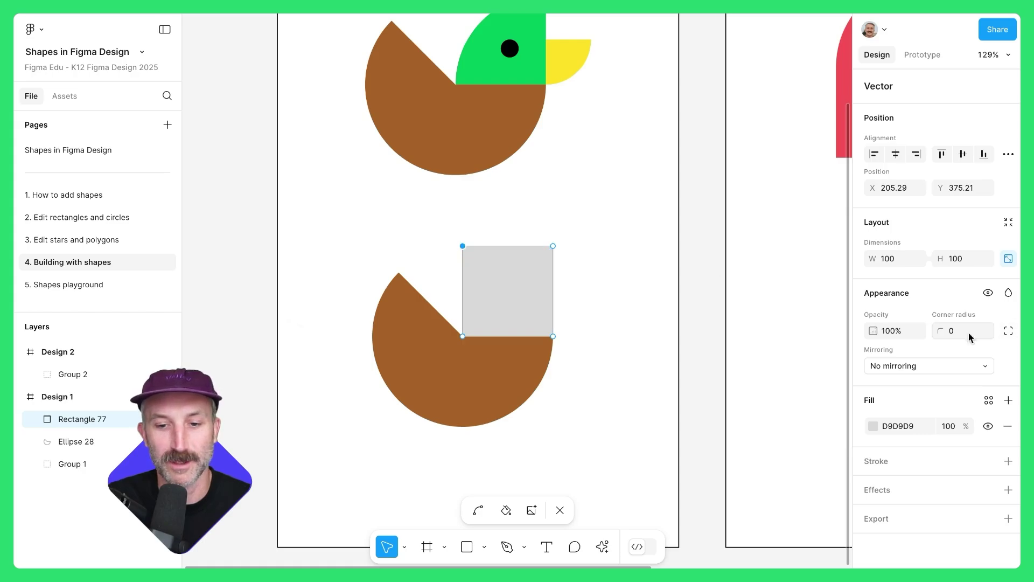
type("100")
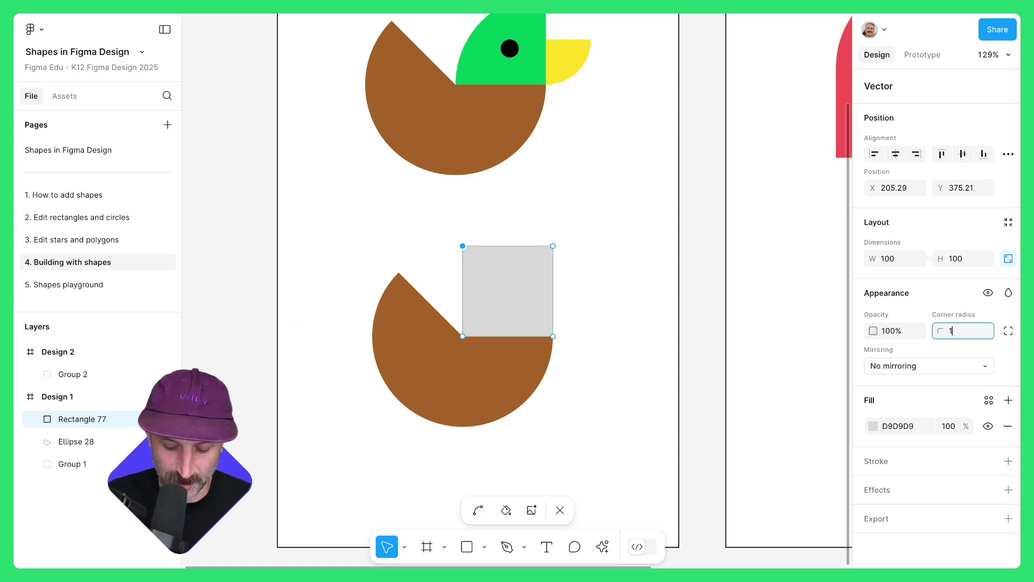
key("Return")
left_click(873, 426)
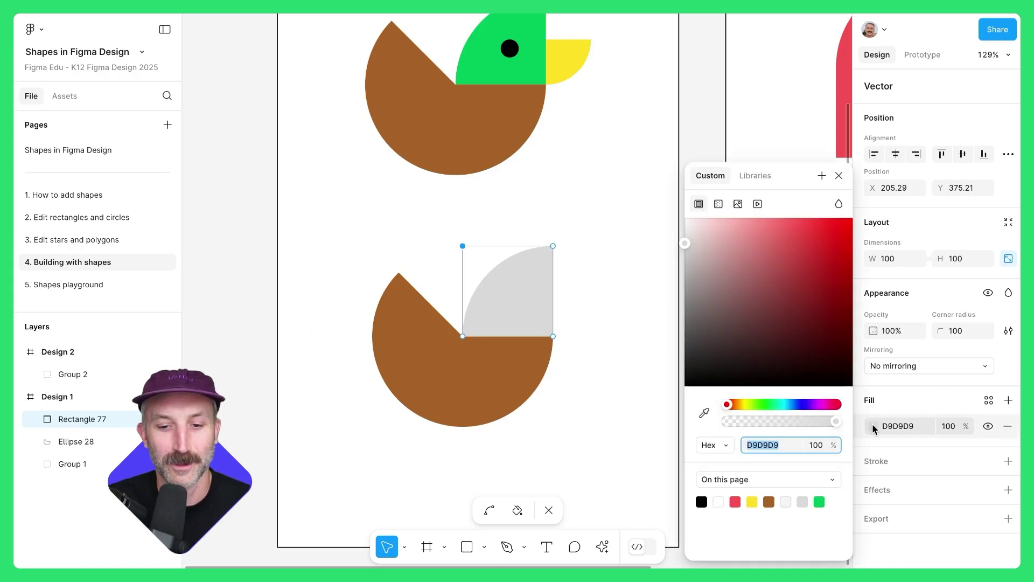
left_click(704, 413)
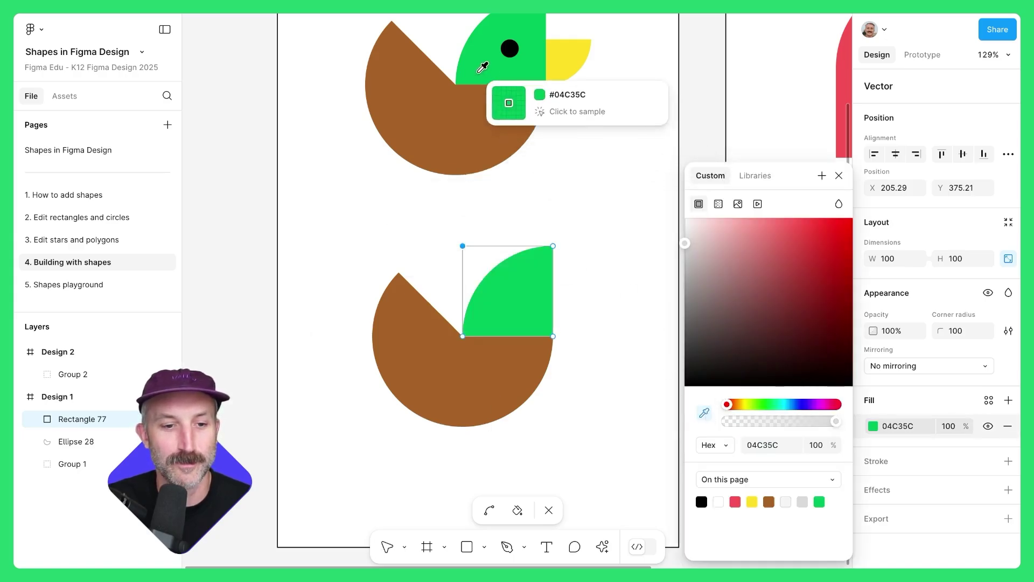
left_click(504, 96)
left_click(644, 280)
left_click(538, 297)
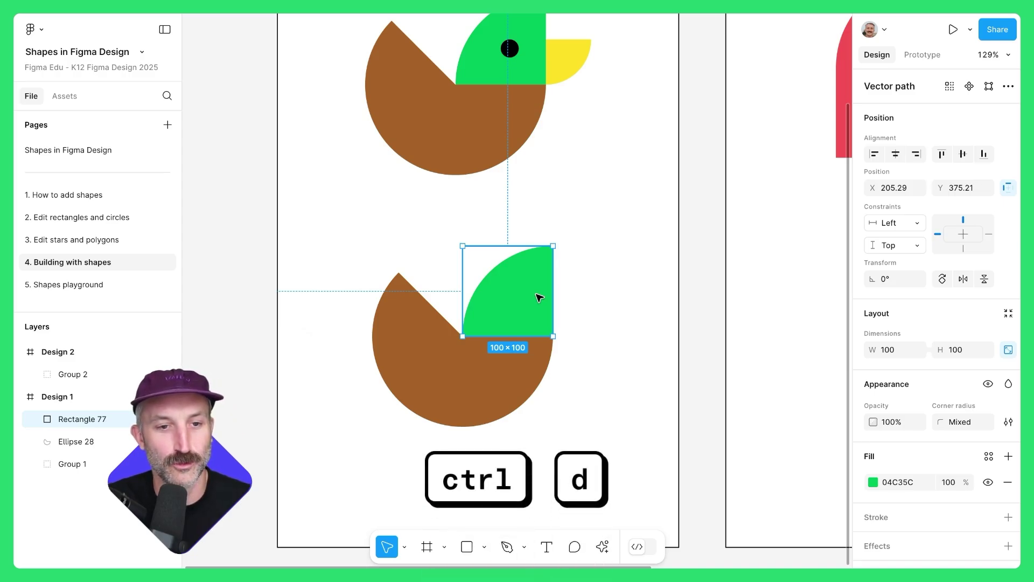
Duplicate the head into a 50×50 quarter-circle beak filled with the first duck's yellow
key("ctrl+d")
mouse_move(464, 248)
left_mouse_down()
mouse_move(508, 292)
mouse_move(595, 306)
mouse_move(571, 333)
mouse_move(575, 317)
left_mouse_up()
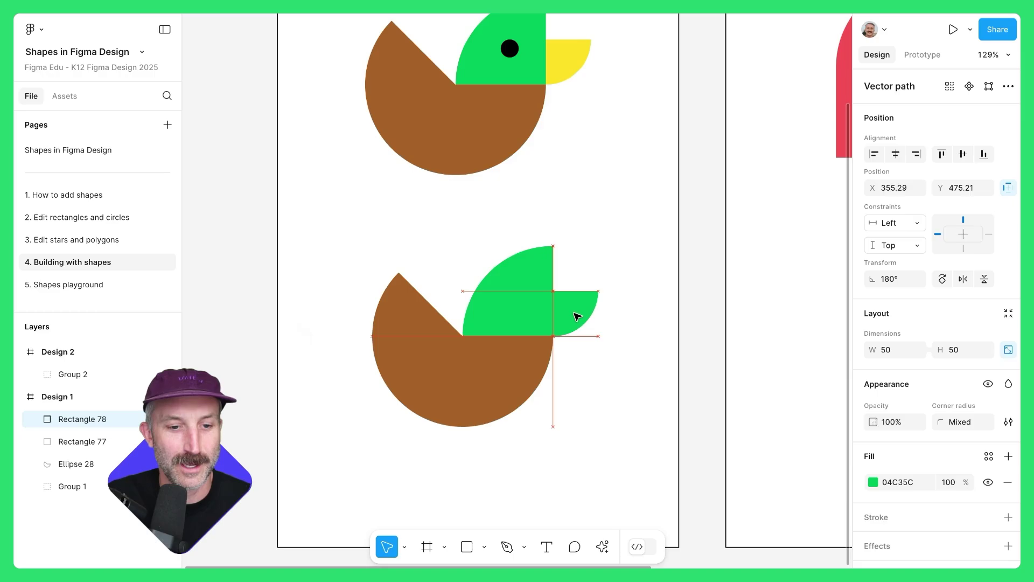
left_click(873, 482)
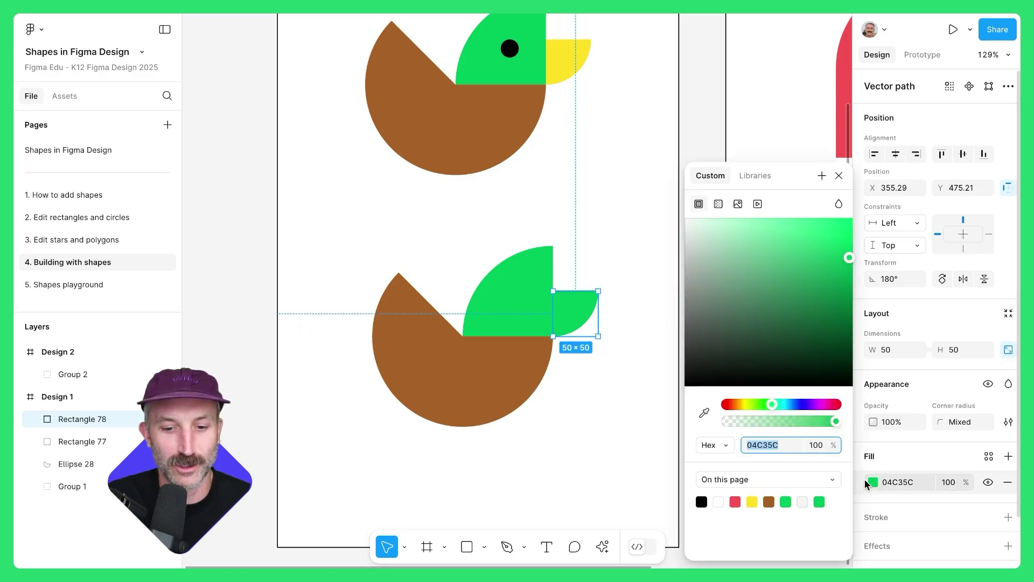
left_click(704, 409)
left_click(575, 57)
key("Escape")
Place a 20×20 black (000000) circle eye on the green head, then pan to Design 2
left_click(483, 547)
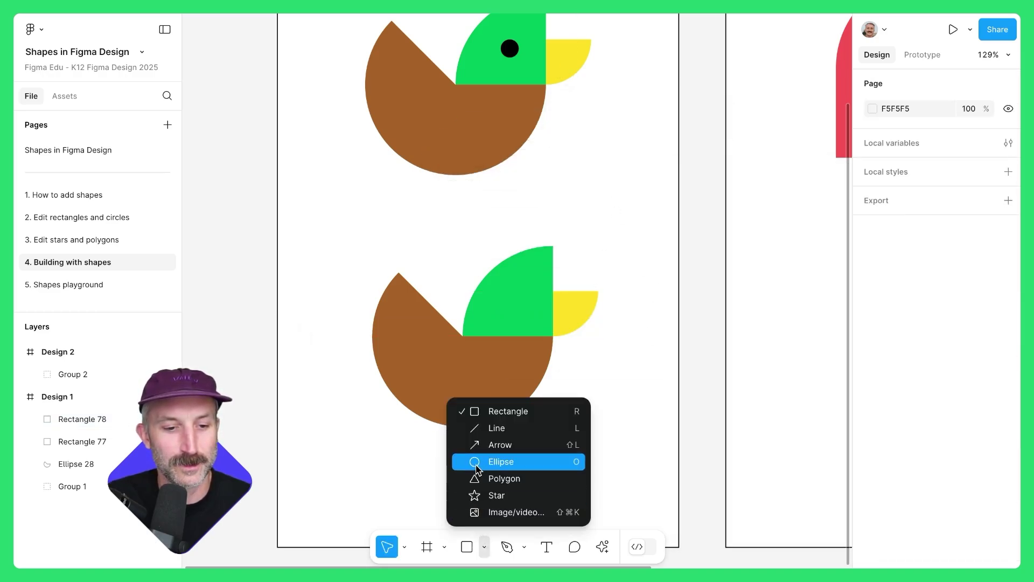
left_click(501, 461)
left_click_drag(525, 295, 542, 312)
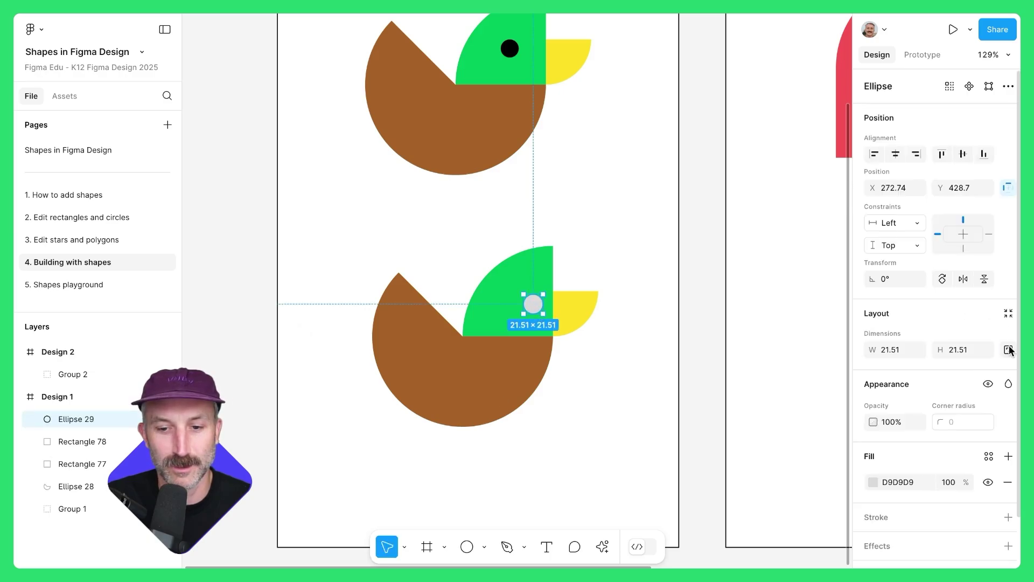
type("20")
key("Return")
left_click(873, 482)
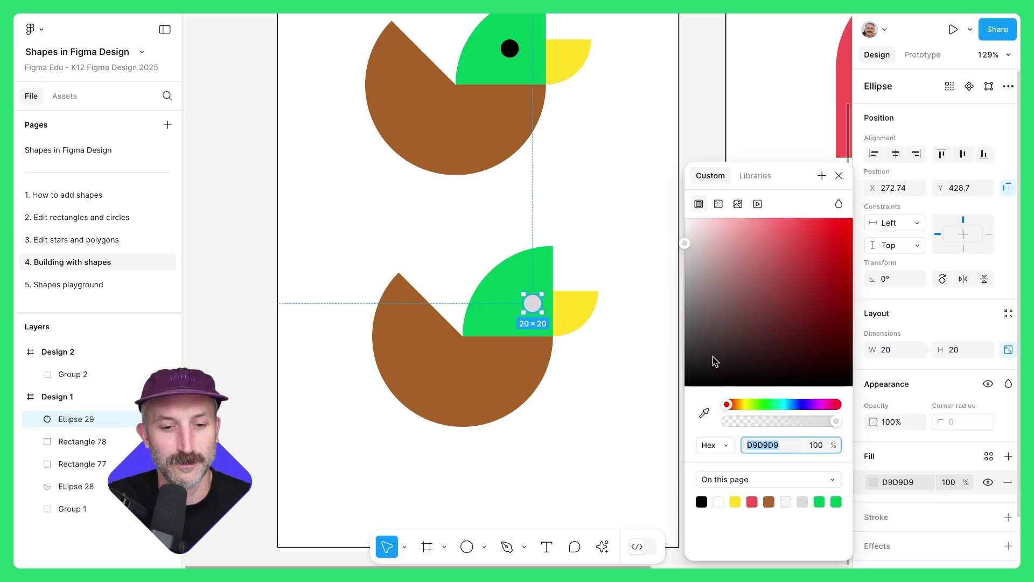
left_click(687, 386)
scroll(614, 376, "up", 3)
left_click_drag(502, 272, 487, 266)
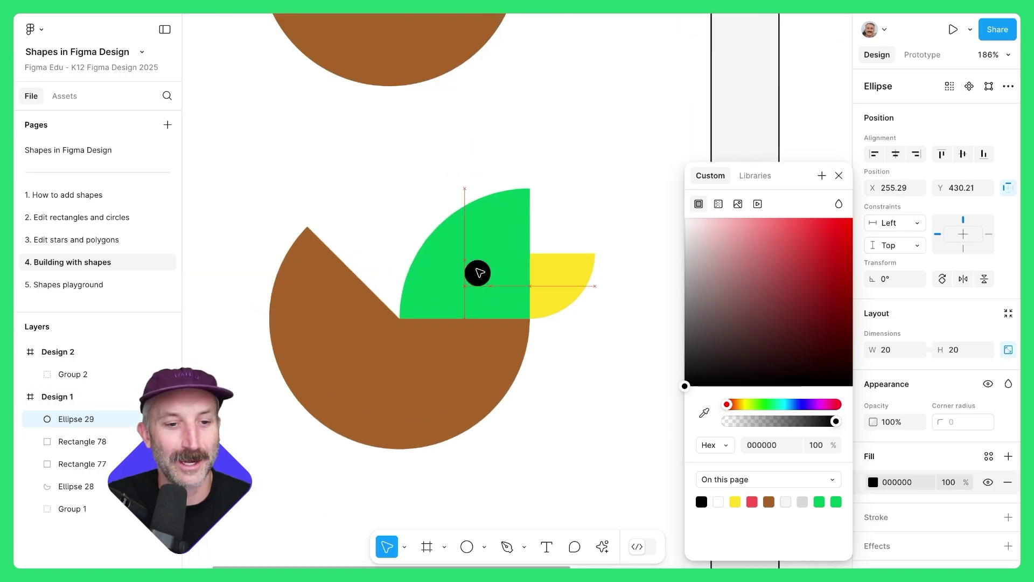
left_click(615, 275)
scroll(614, 275, "down", 5)
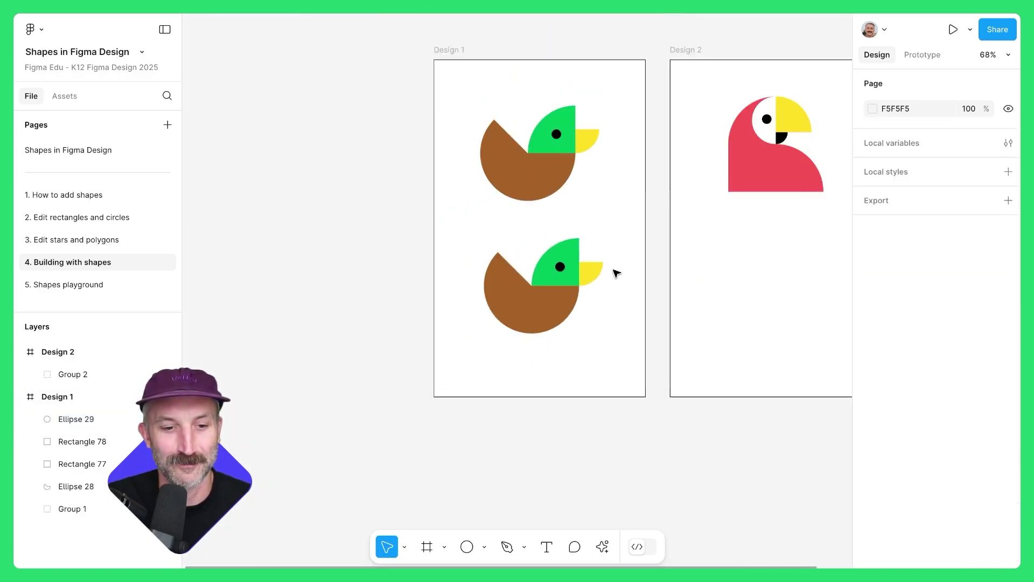
left_click_drag(647, 273, 614, 267)
scroll(609, 235, "up", 3)
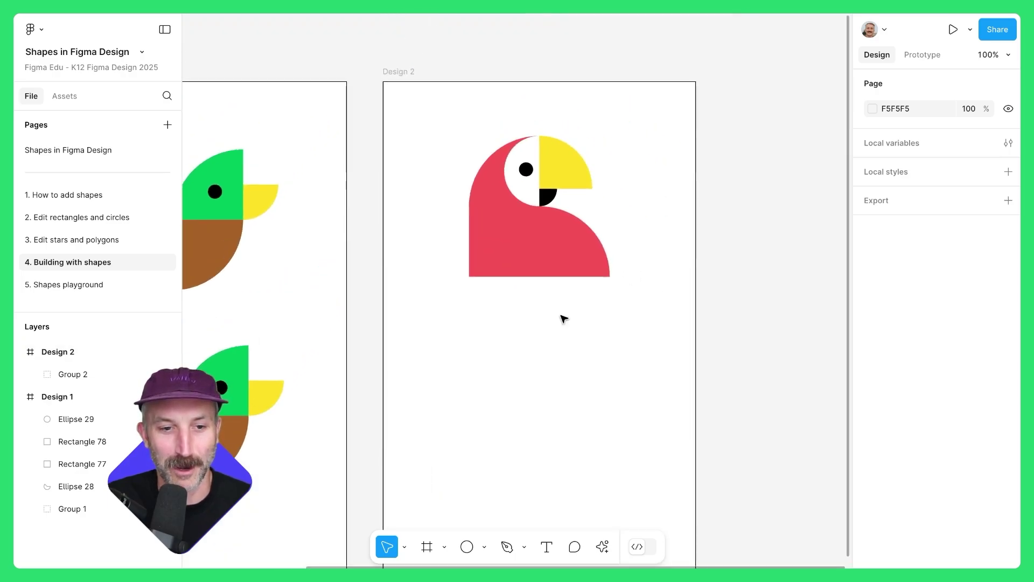
Draw a 100×100 red (F85255) square below the first parrot
left_click(484, 547)
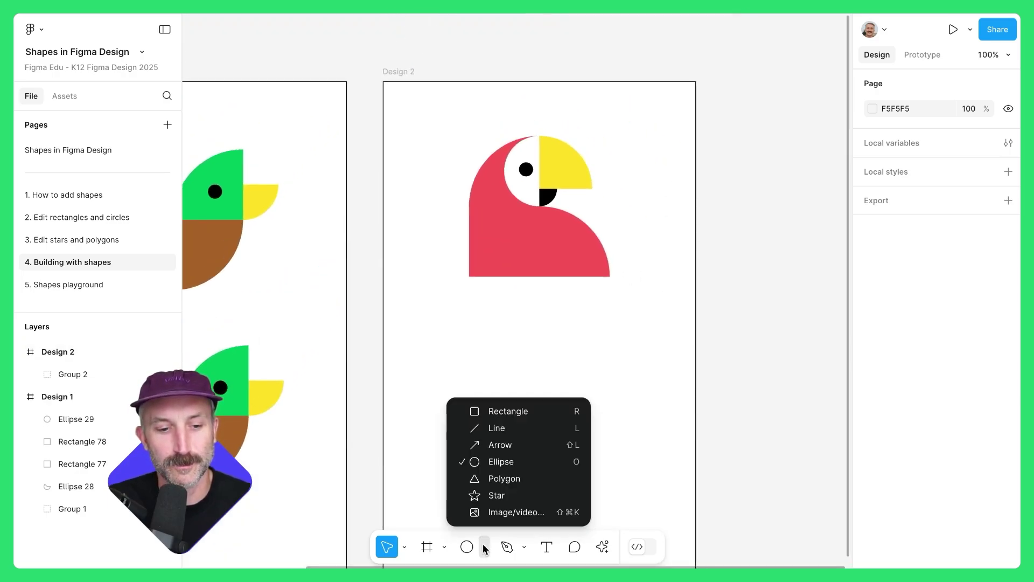
left_click(501, 412)
left_click_drag(467, 351, 554, 438)
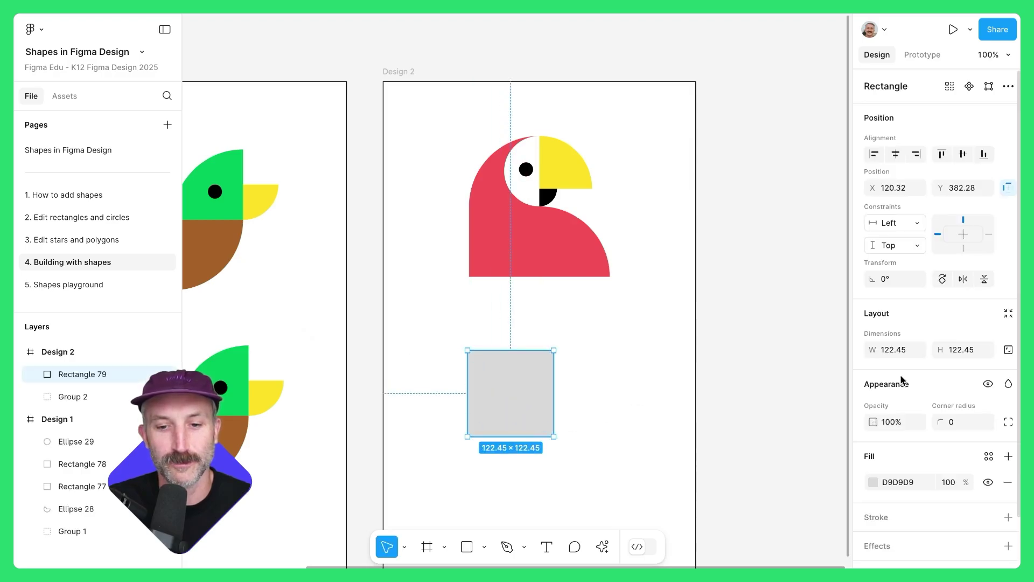
left_click(896, 350)
type("100")
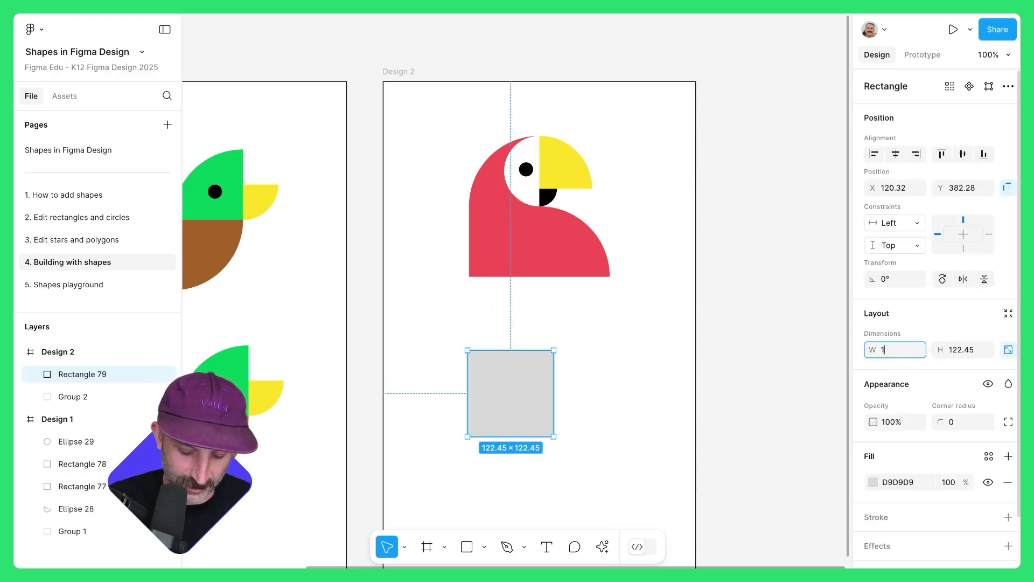
key("Return")
left_click(876, 481)
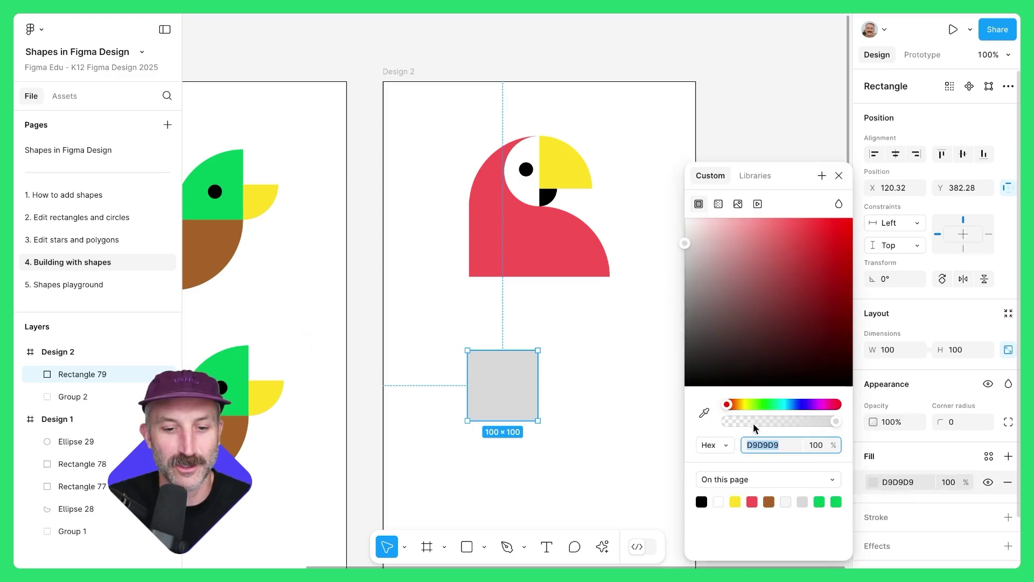
left_click(752, 501)
left_click(596, 436)
mouse_move(510, 384)
left_mouse_down()
mouse_move(500, 449)
mouse_move(571, 443)
left_mouse_up()
Round a red square to a radius-100 quarter-circle and place a 90°-rotated copy above the left square
double_click(573, 445)
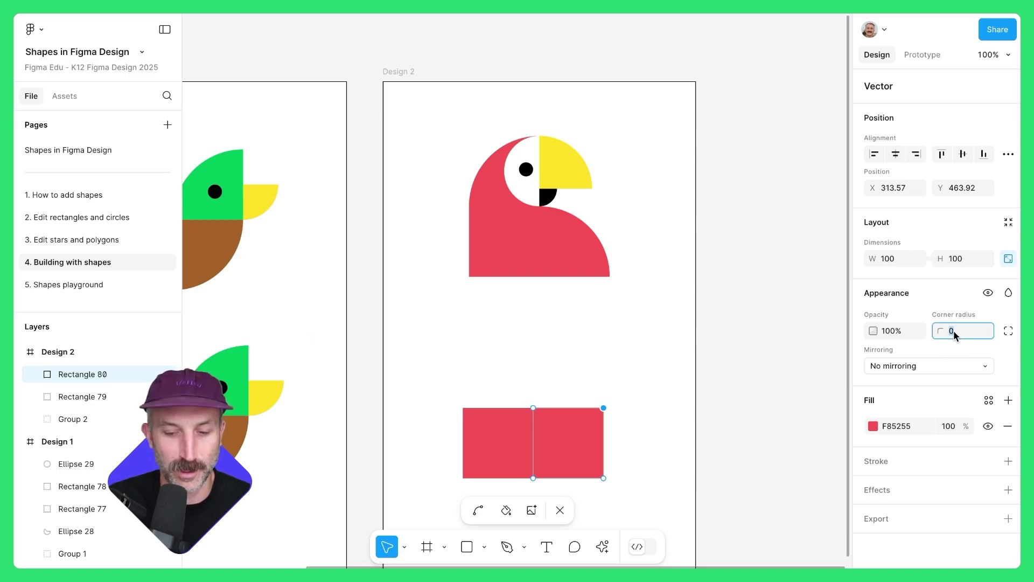
type("100")
key("Return")
key("Return")
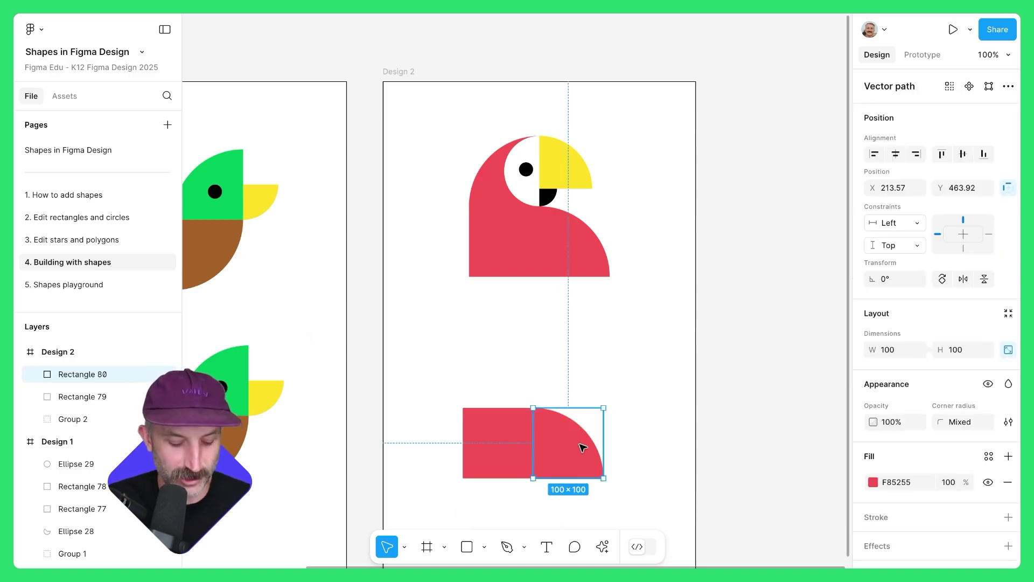
left_click_drag(583, 447, 500, 367, "alt")
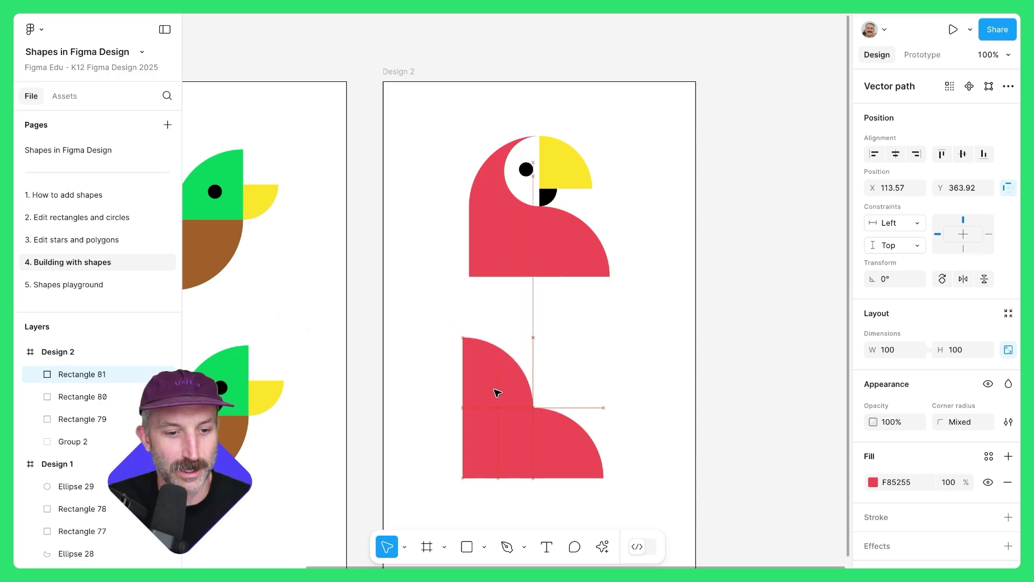
left_click_drag(540, 334, 465, 340)
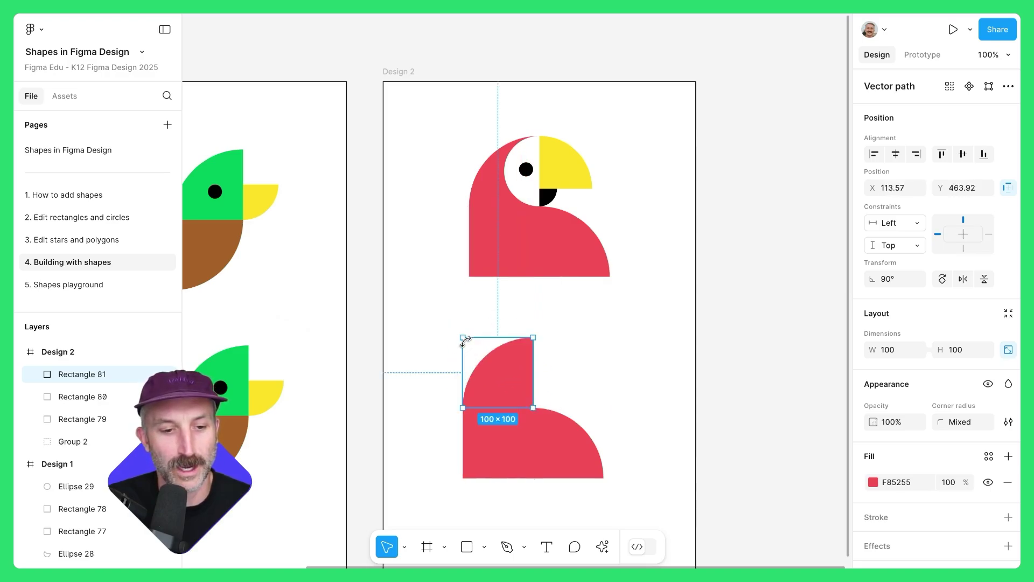
left_click(625, 366)
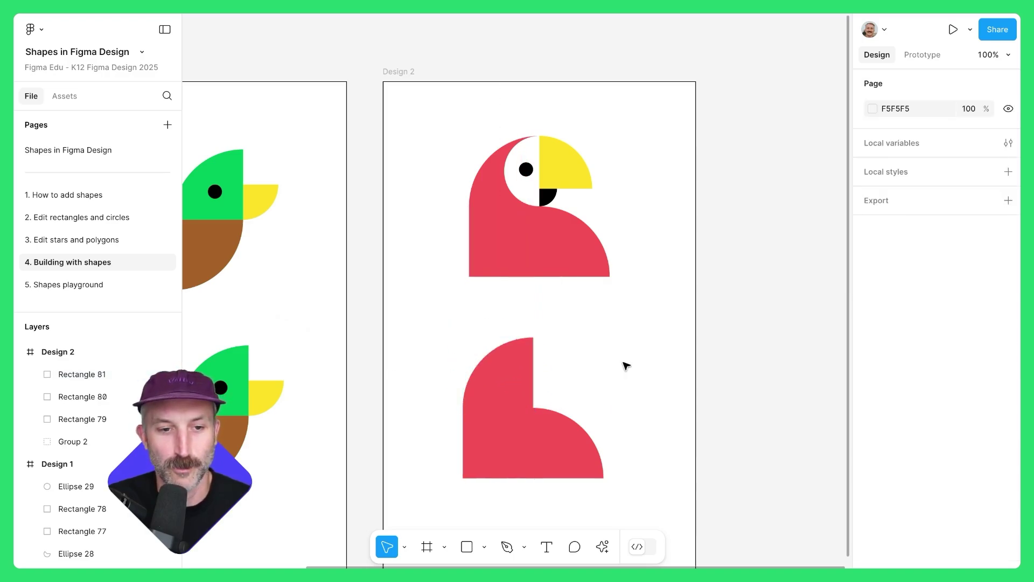
Copy the top quarter-circle as a 75-wide yellow (FFDF27) beak at 0° beside the head
left_click(507, 374)
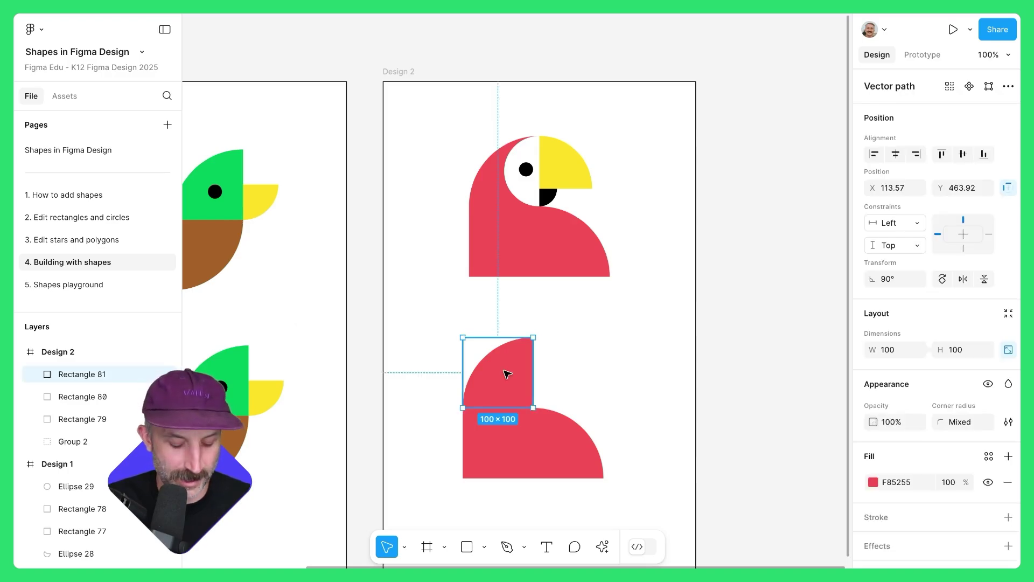
key("ctrl+d")
left_click_drag(507, 375, 587, 367)
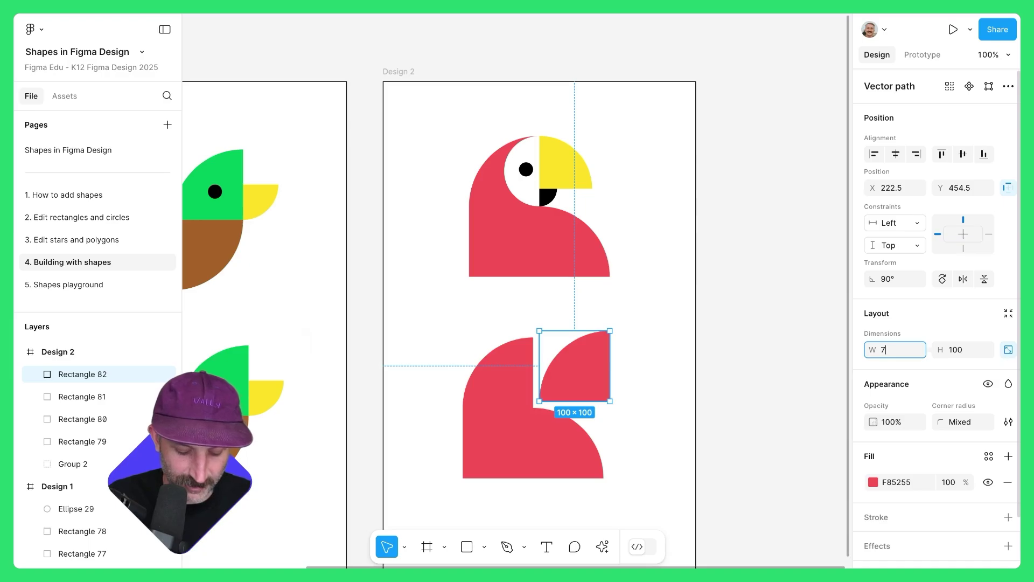
type("75")
key("Return")
left_click(873, 482)
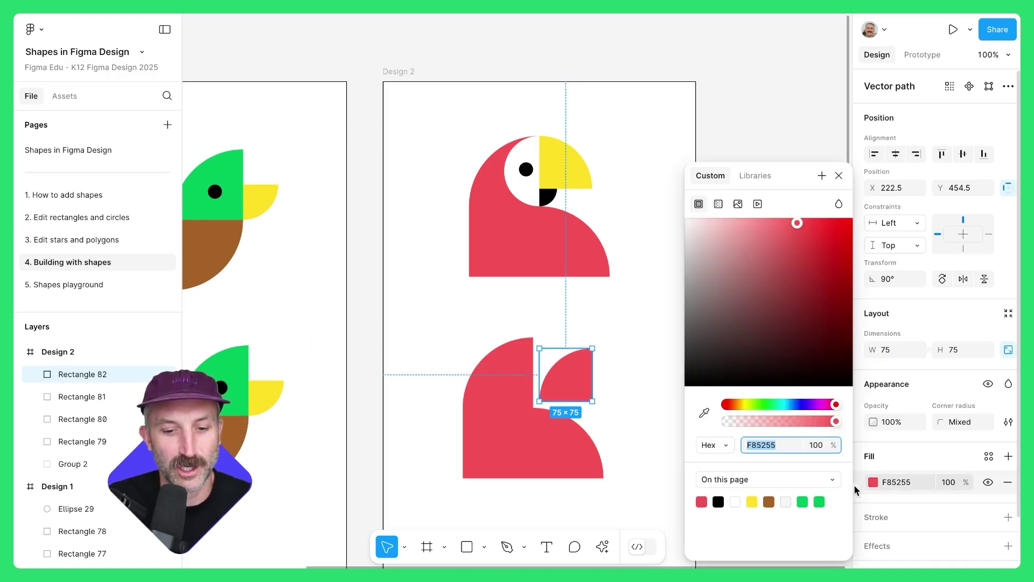
left_click(751, 502)
left_click(623, 369)
left_click(577, 368)
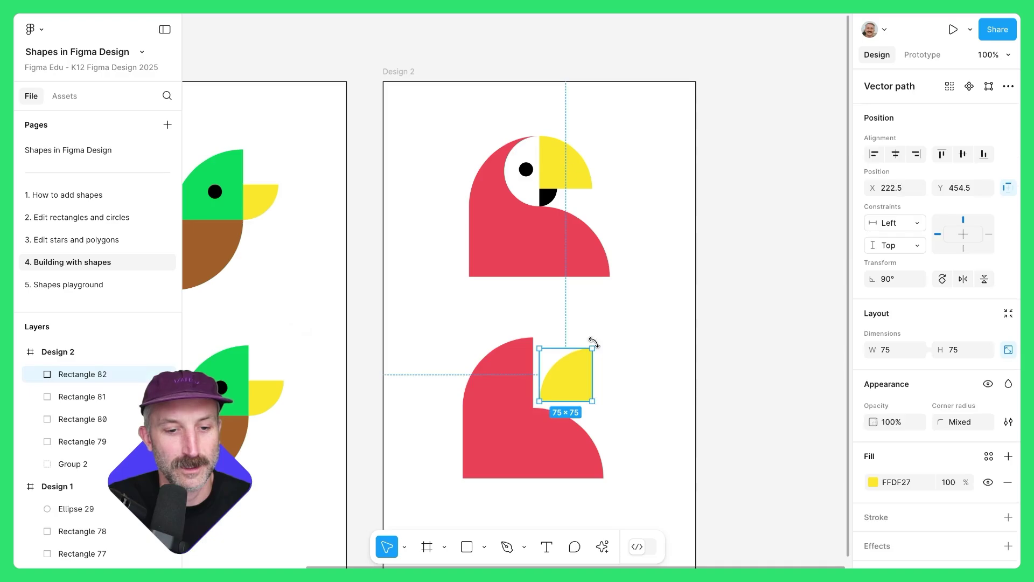
mouse_move(602, 347)
left_mouse_down()
mouse_move(602, 404)
mouse_move(557, 370)
left_mouse_up()
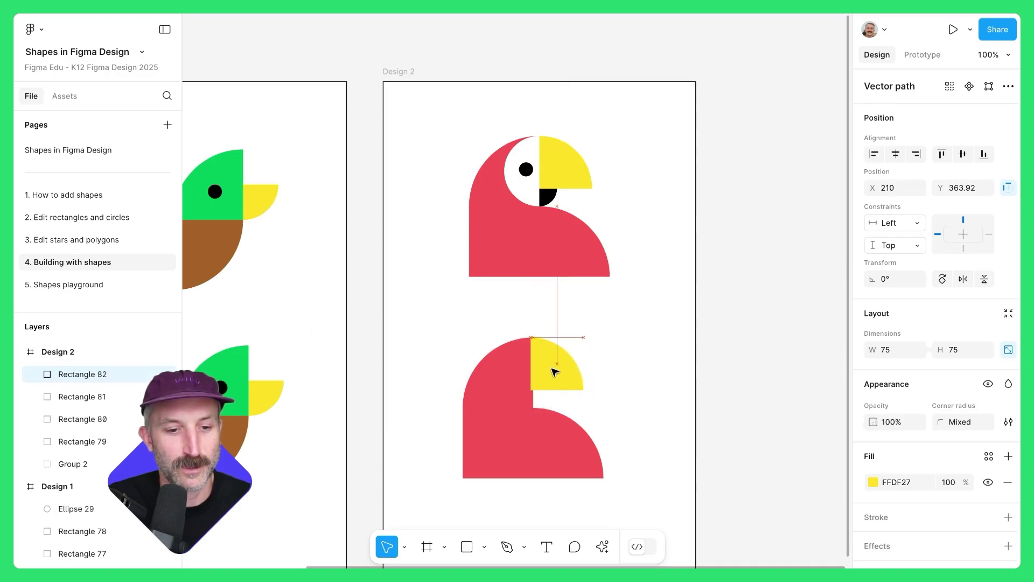
Copy the beak as a 25-size black (000000) quarter-circle rotated -90° below it
left_click(618, 384)
scroll(566, 372, "up", 5)
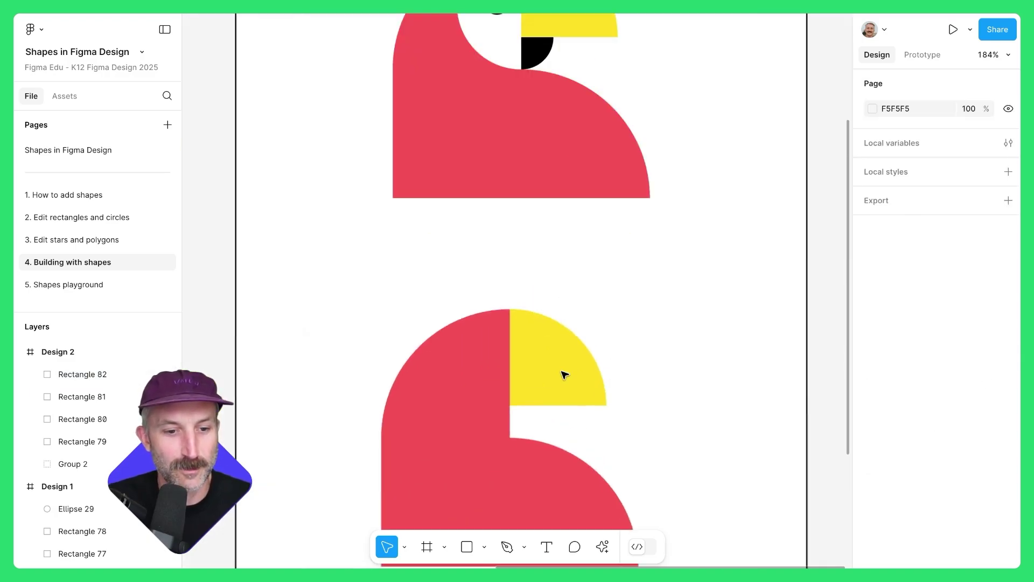
left_click(595, 288)
key("ctrl+d")
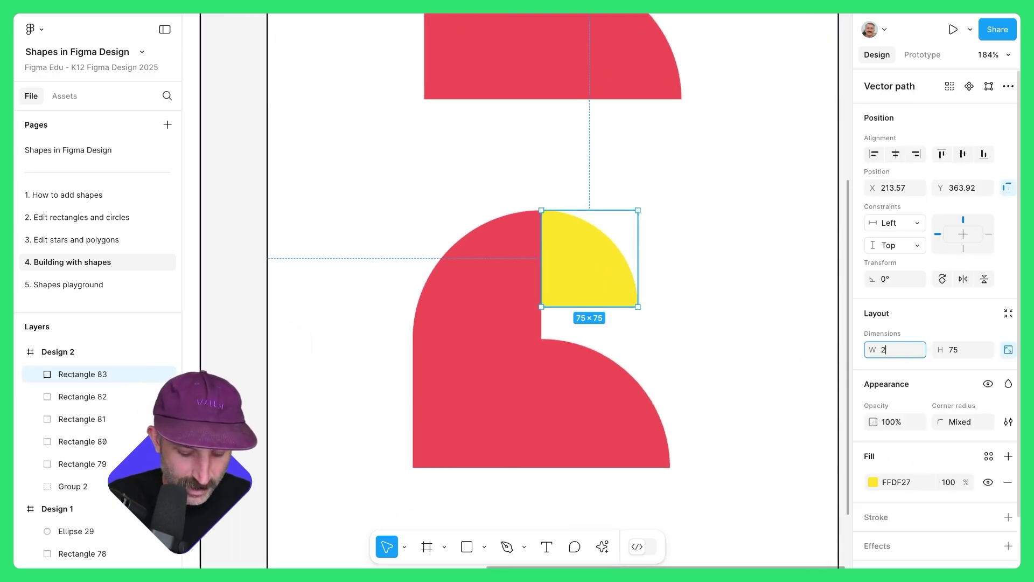
type("25")
key("Return")
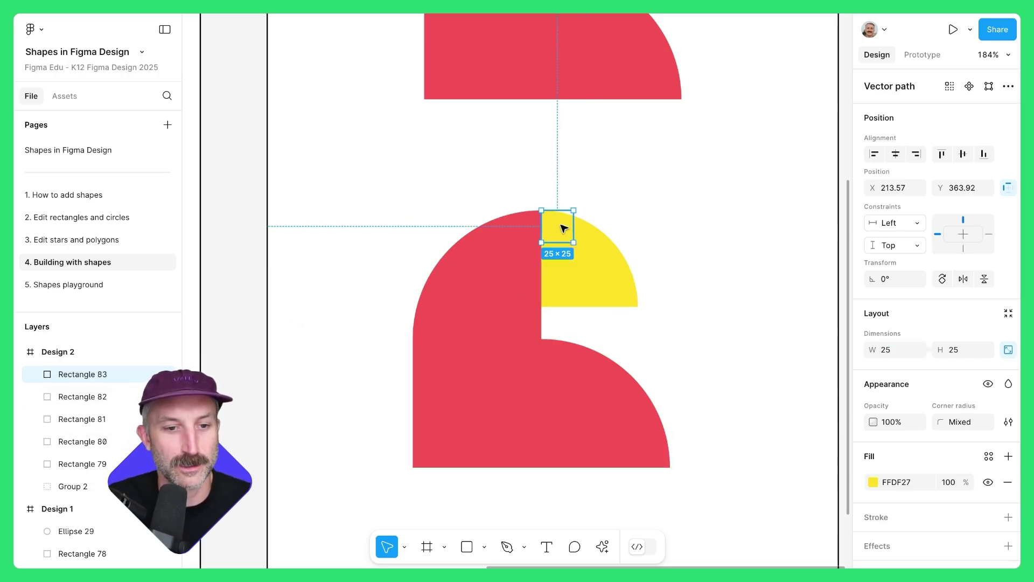
left_click_drag(559, 228, 696, 275)
left_click(874, 481)
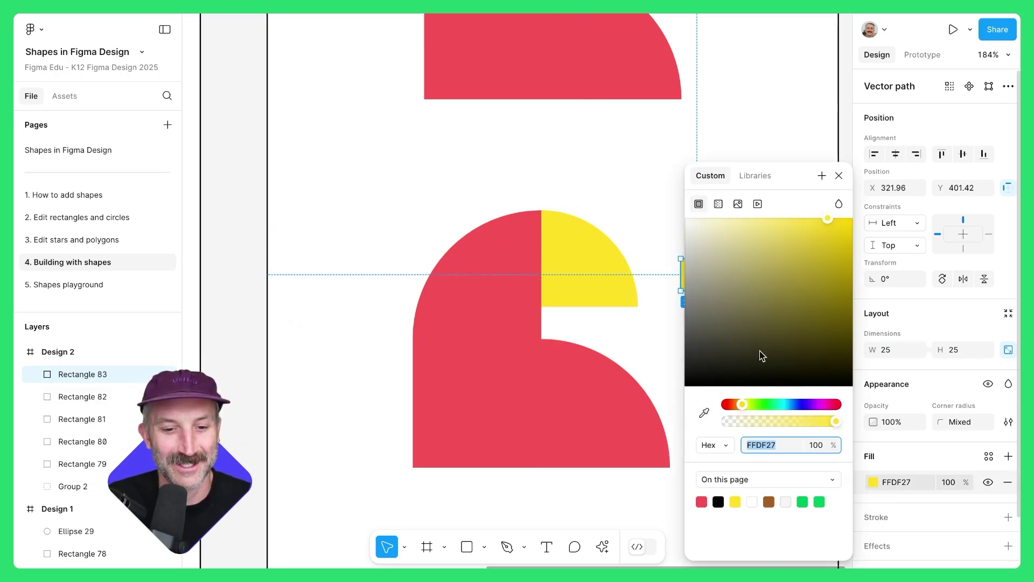
left_click(703, 373)
key("Escape")
key("Escape")
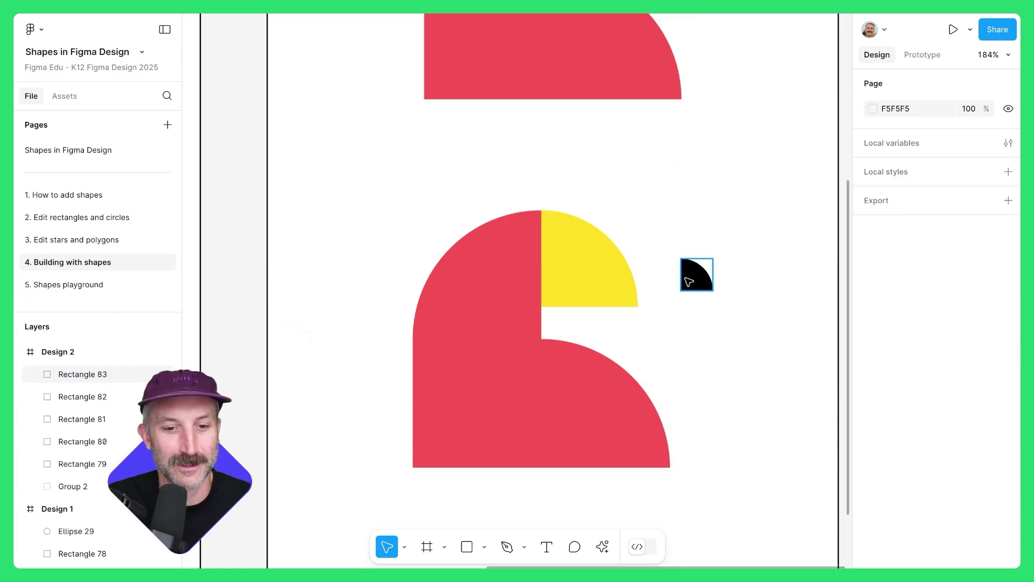
left_click(691, 279)
mouse_move(717, 257)
left_mouse_down()
mouse_move(710, 284)
mouse_move(558, 322)
left_mouse_up()
left_click(644, 333)
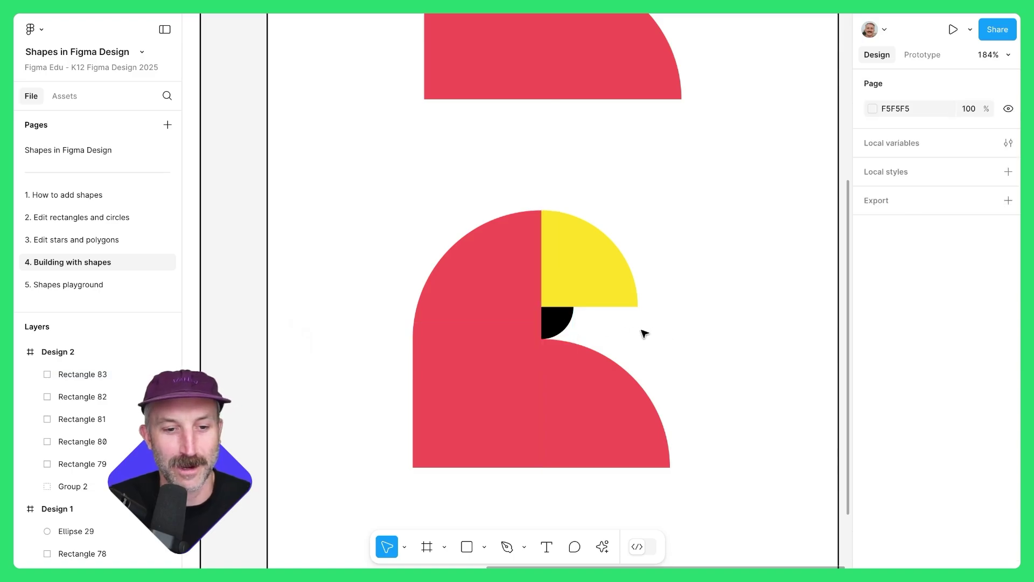
Draw a 100-wide circle over the head, cut to a white (FFFFFF) semicircle
left_click(484, 546)
left_click(497, 459)
mouse_move(442, 281)
left_mouse_down()
mouse_move(534, 405)
mouse_move(566, 402)
left_mouse_up()
left_click(893, 349)
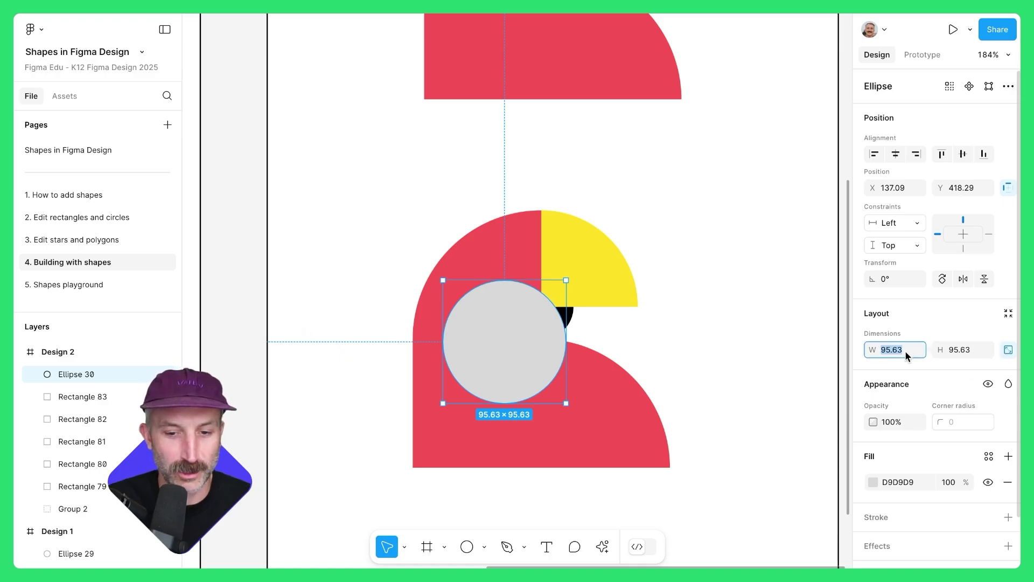
type("100")
key("Return")
left_click_drag(570, 345, 461, 347)
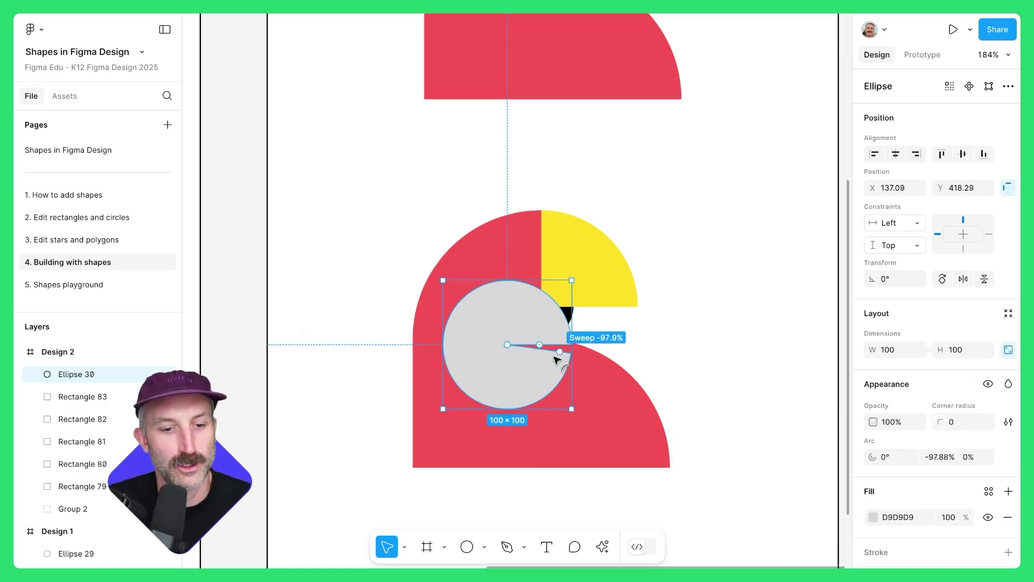
left_click(873, 517)
left_click(687, 220)
Flatten the white semicircle and rotate it 90° into place beside the beak
right_click(543, 323)
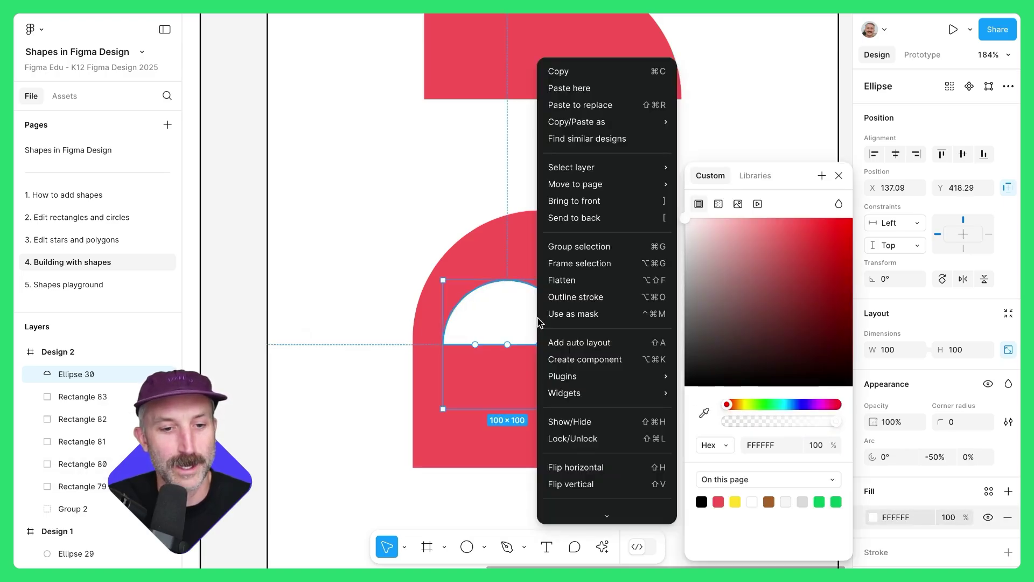
left_click(565, 279)
left_click_drag(578, 274, 477, 266)
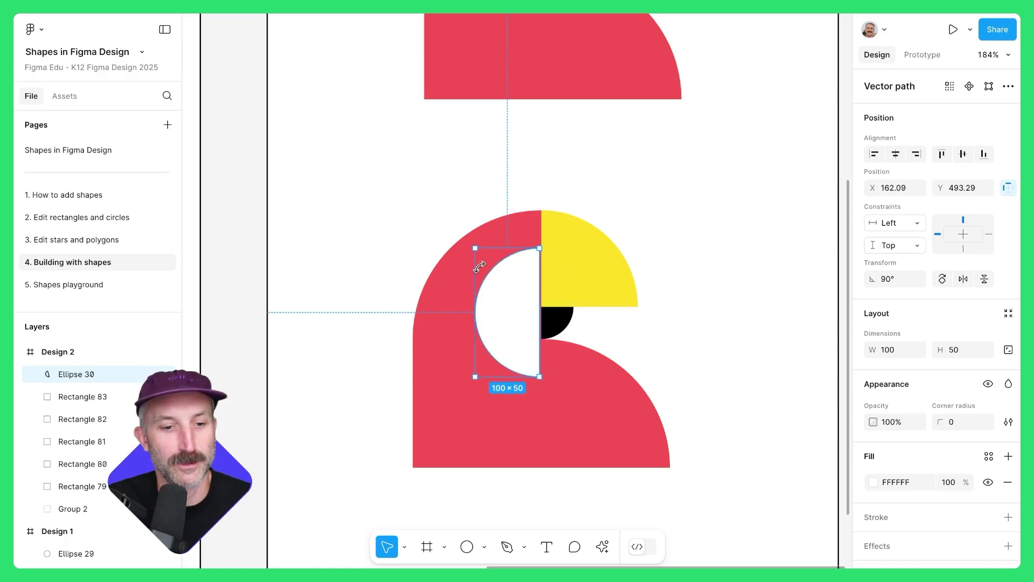
left_click_drag(505, 332, 502, 305)
left_click(694, 305)
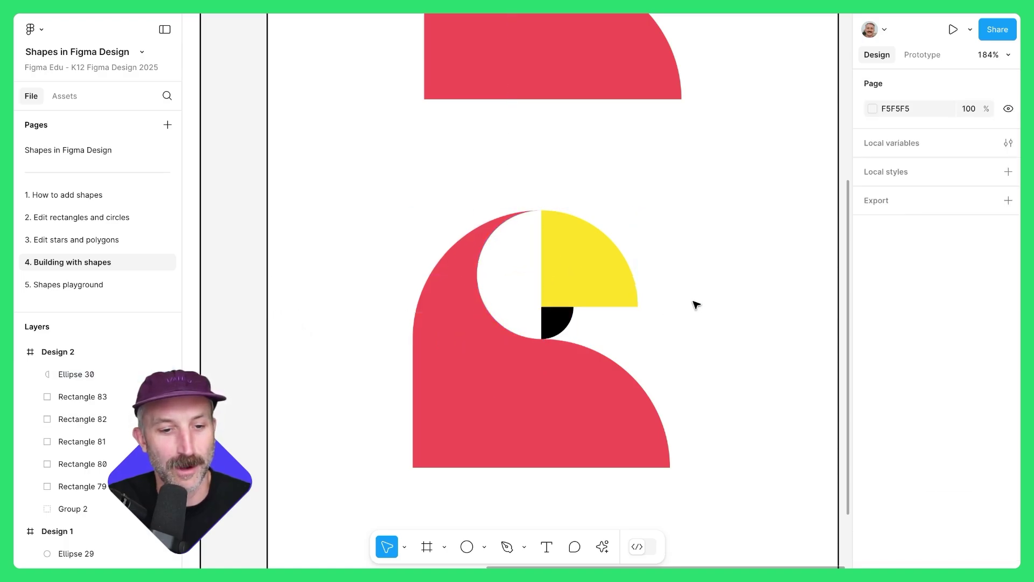
Place a 20×20 black (000000) eye in the white face, then zoom to fit with Shift+1
left_click(467, 547)
left_click_drag(495, 261, 521, 283)
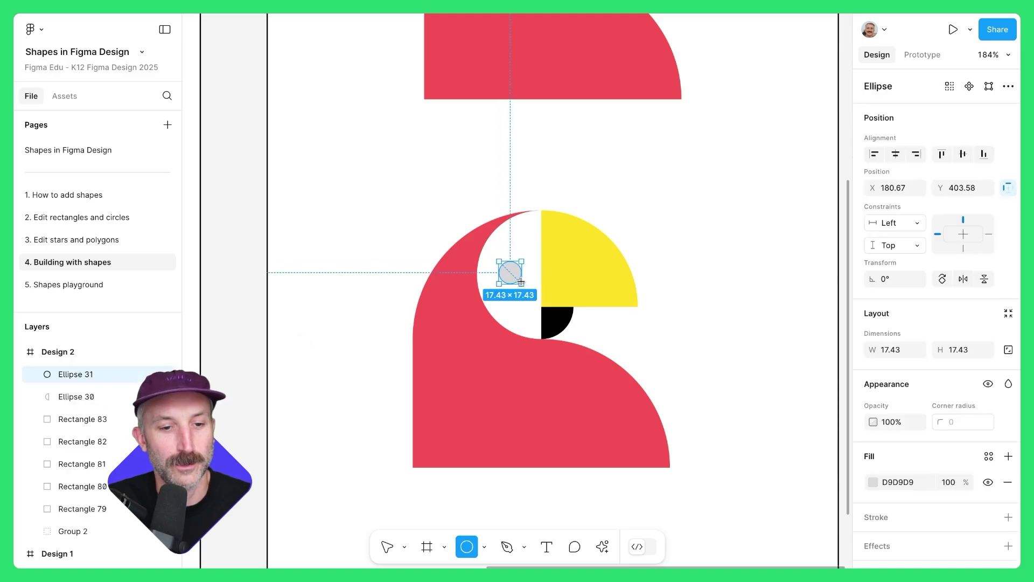
left_click(900, 349)
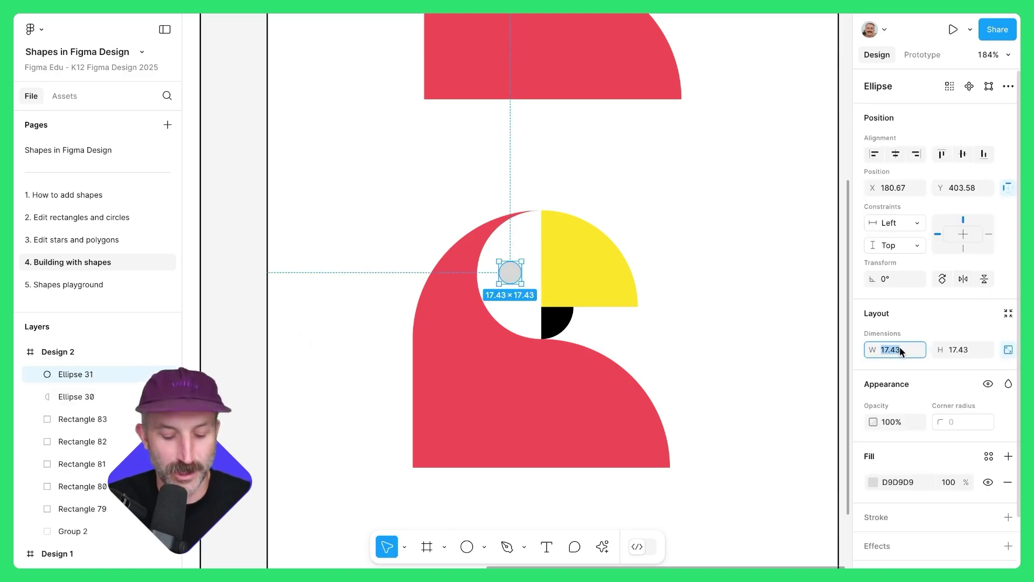
type("20")
key("Return")
left_click(873, 482)
left_click_drag(727, 356, 686, 386)
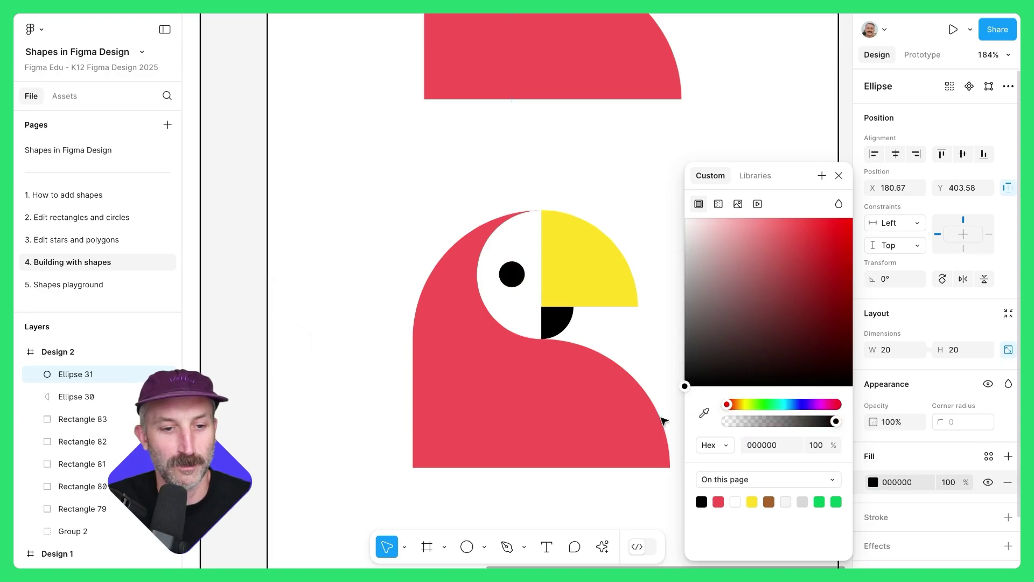
left_click_drag(513, 273, 518, 270)
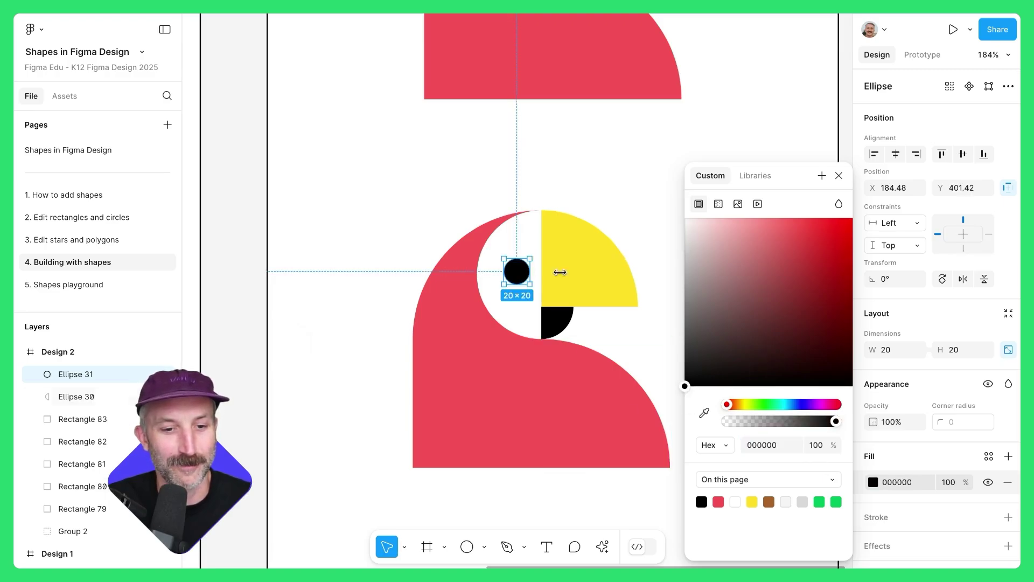
left_click(655, 270)
key("shift+1")
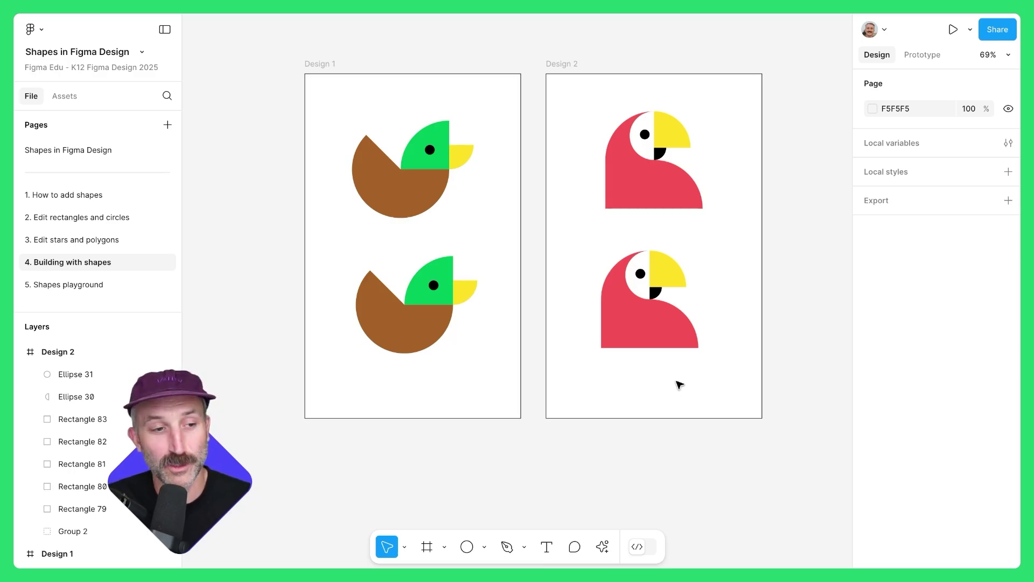
Open the '5. Shapes playground' page and inspect the shapes in the Examples frame
left_click(76, 284)
mouse_move(743, 336)
left_mouse_down()
mouse_move(555, 354)
mouse_move(653, 343)
left_mouse_up()
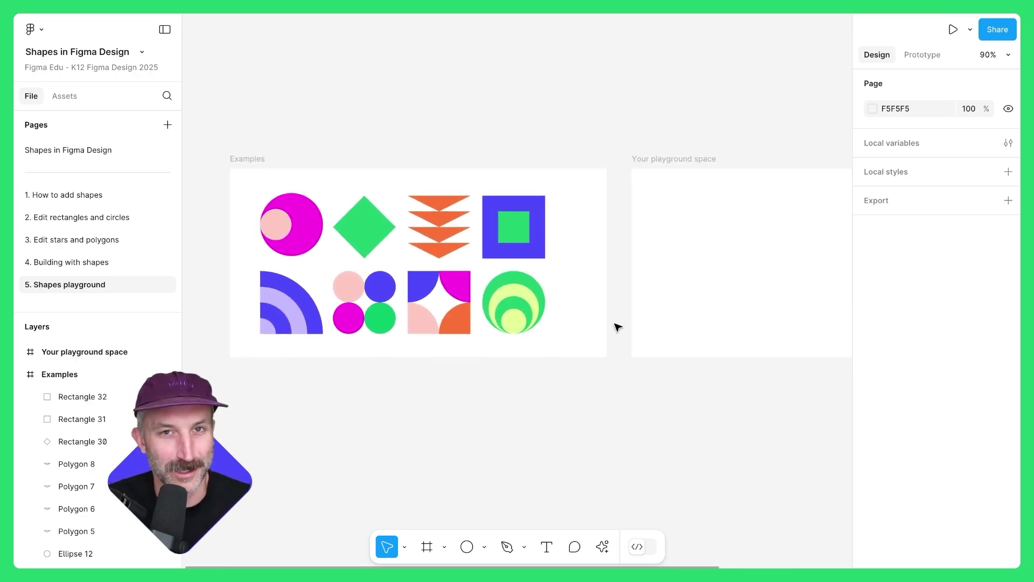
scroll(364, 227, "up", 3)
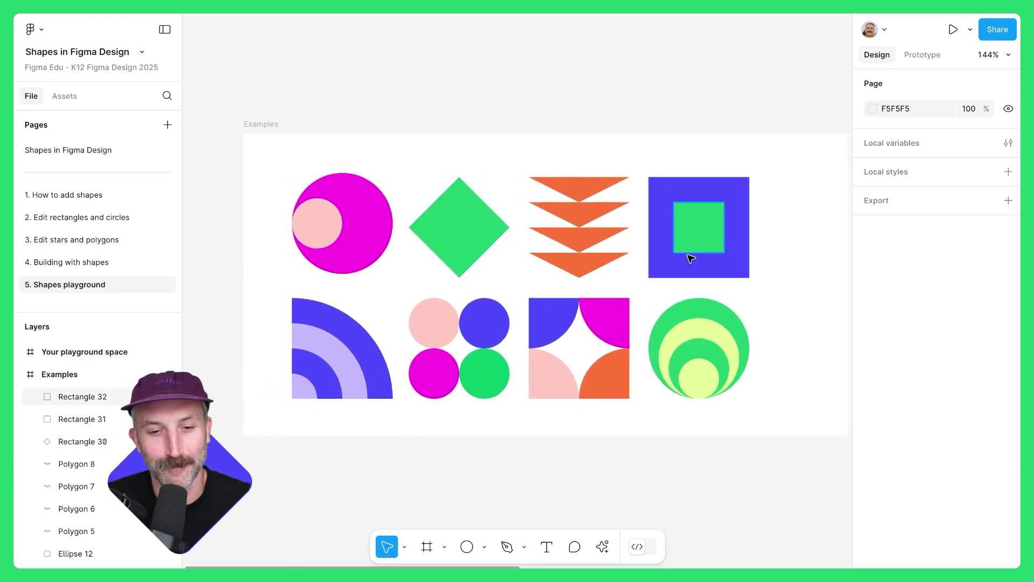
scroll(672, 257, "up", 2)
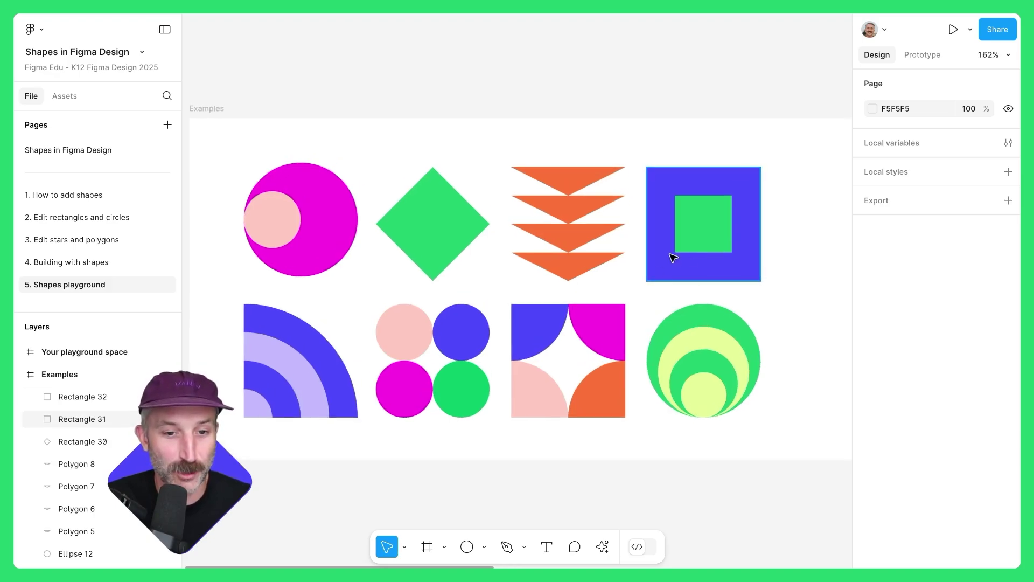
left_click(669, 255)
left_click(610, 327)
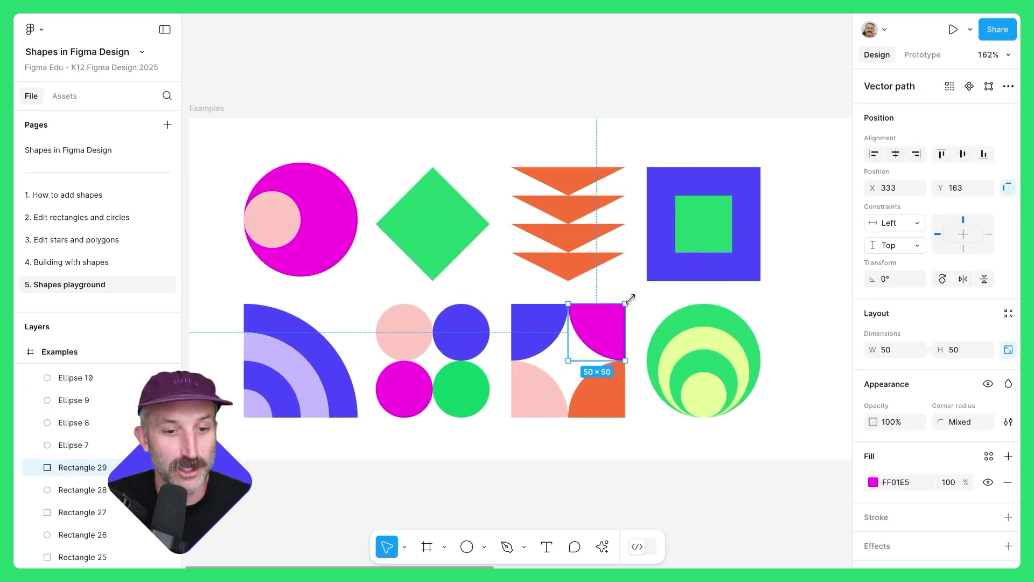
left_click_drag(637, 306, 632, 311)
left_click(722, 363)
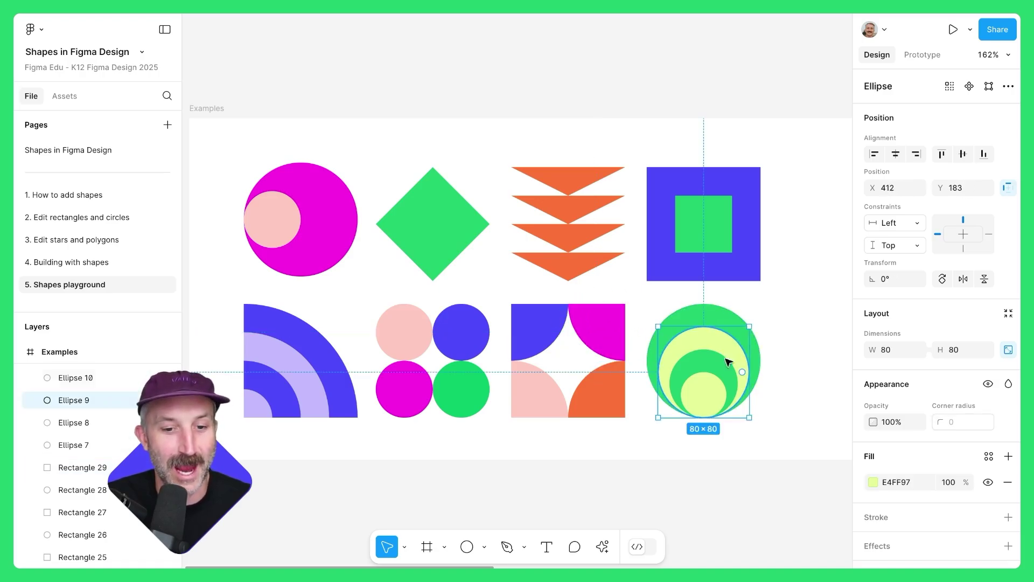
Pan over to the empty 'Your playground space' frame and recentre on it
left_click_drag(806, 325, 340, 311)
left_click_drag(585, 315, 401, 321)
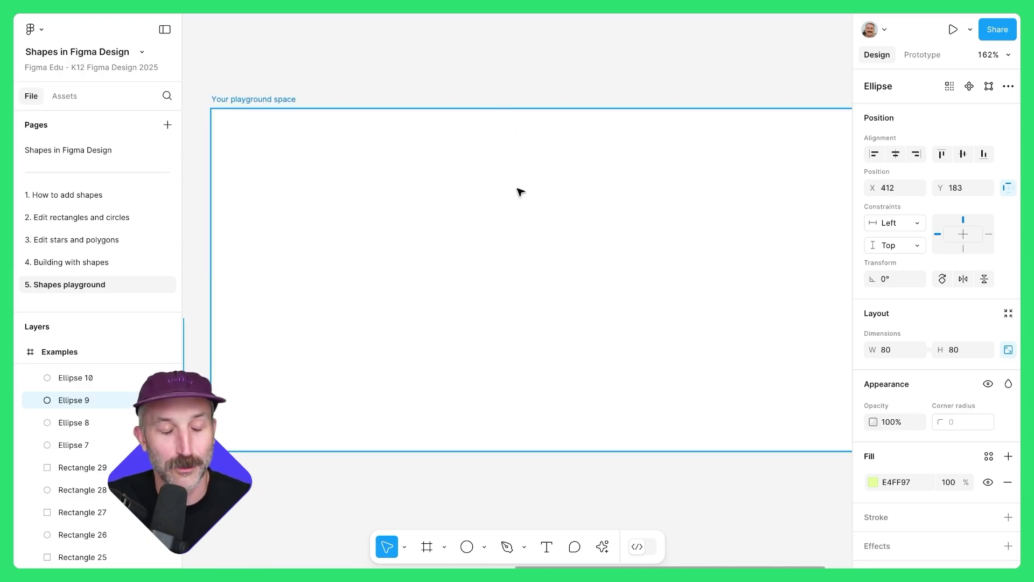
scroll(530, 248, "down", 3)
left_click(405, 308)
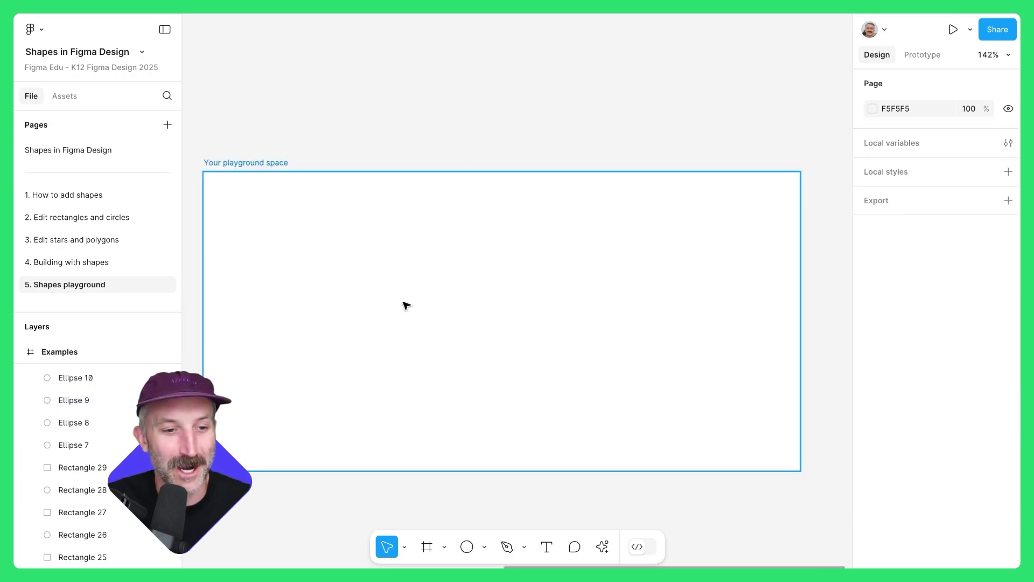
left_click_drag(404, 308, 310, 326)
scroll(310, 326, "down", 3)
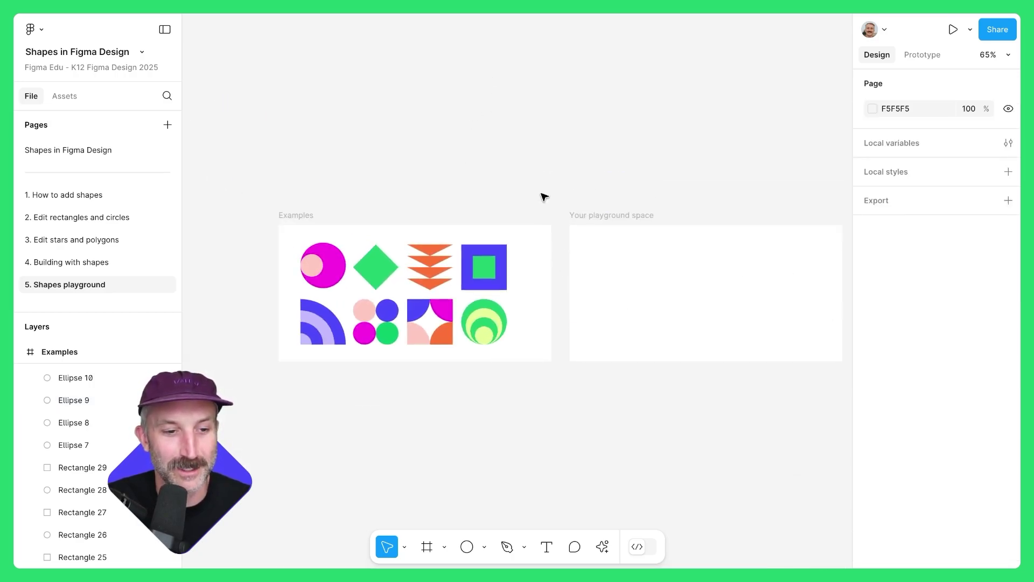
left_click(100, 263)
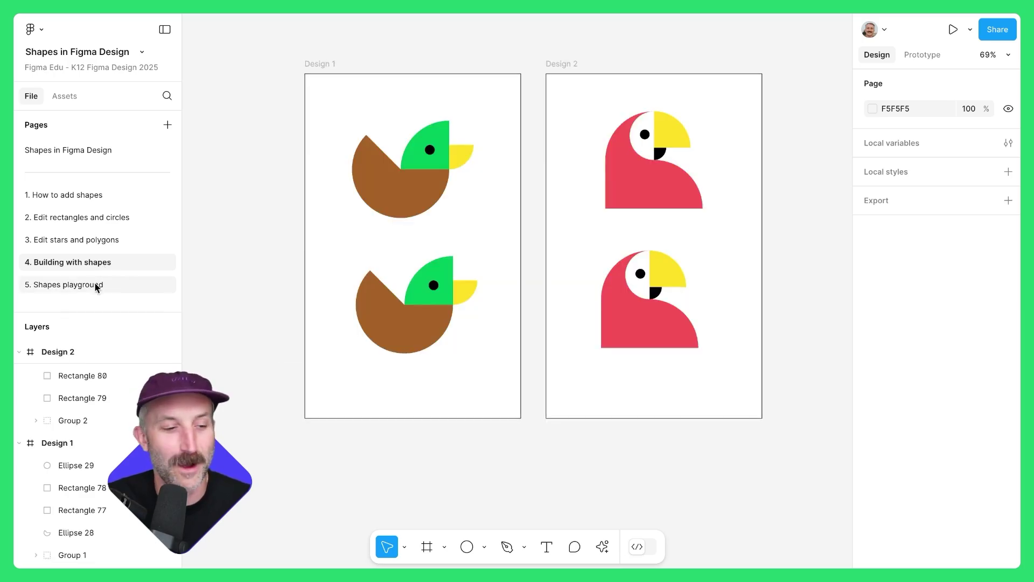
left_click(93, 285)
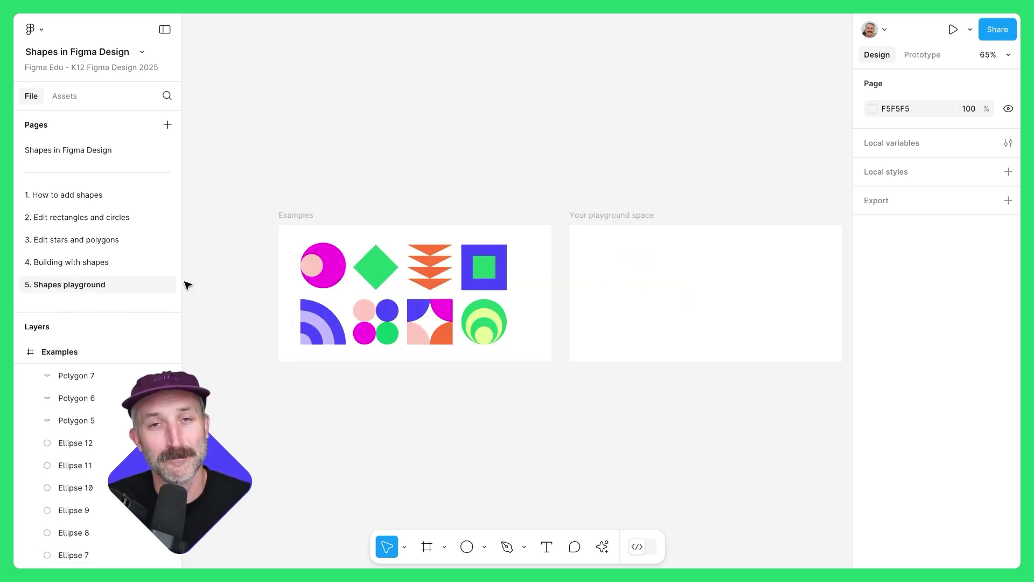